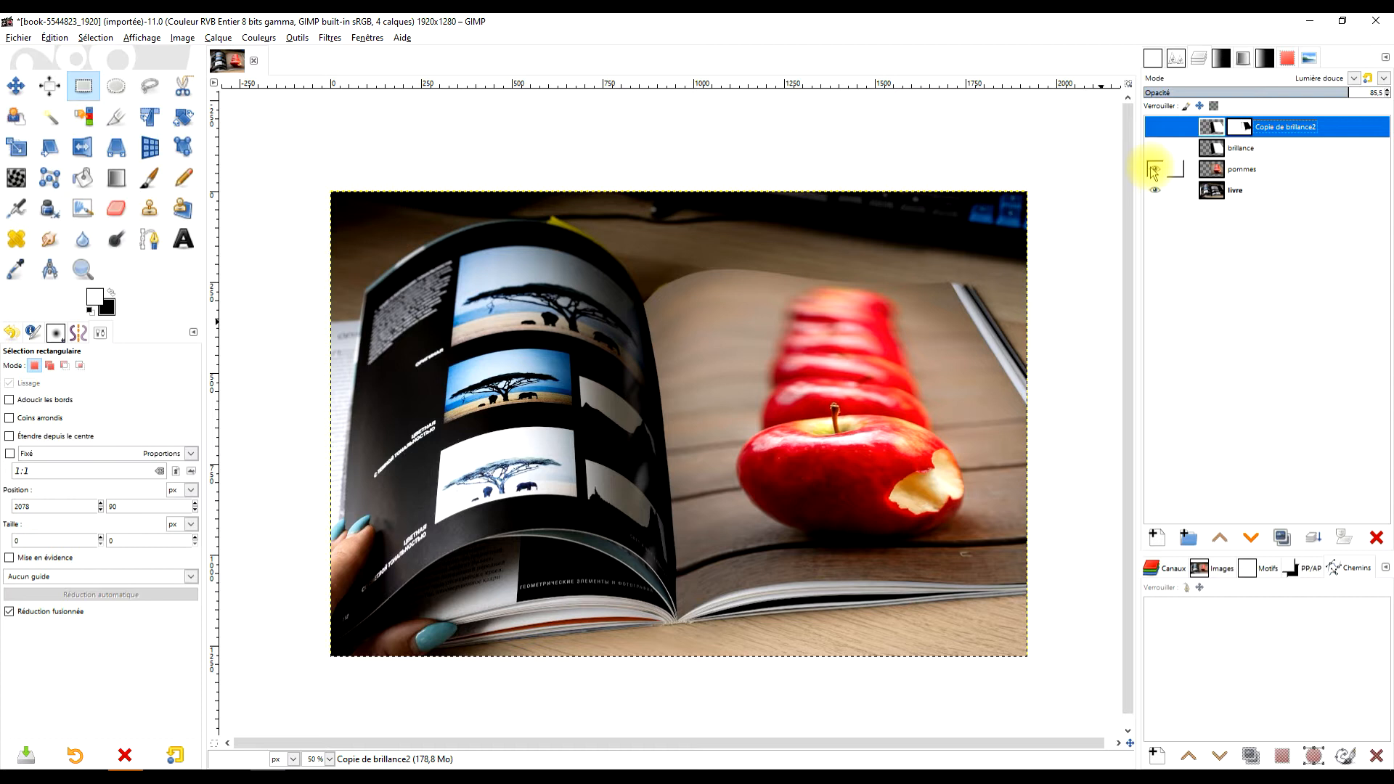
Show the brillance and Copie de brillance2 layers to review the finished composite
left_click(1154, 149)
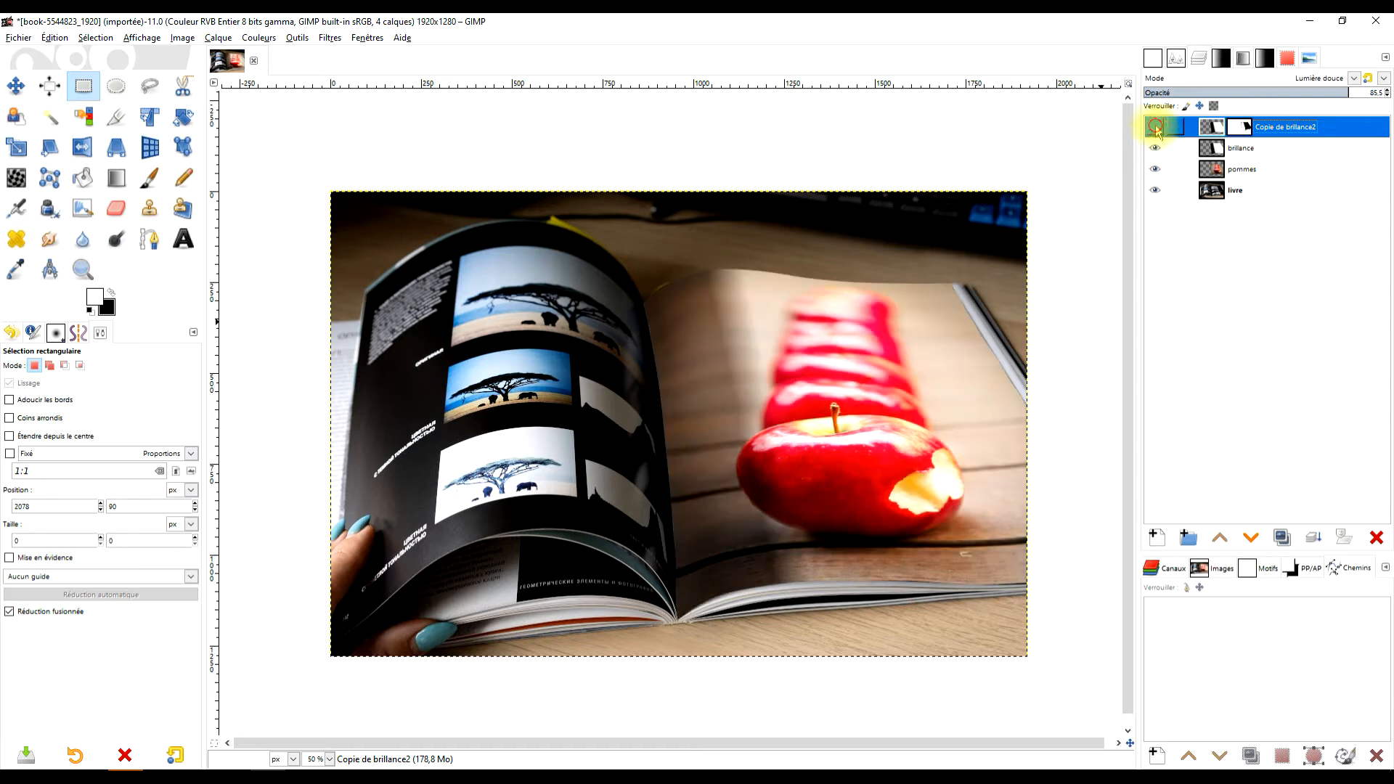
left_click(1155, 129)
left_click_drag(1030, 367, 983, 376)
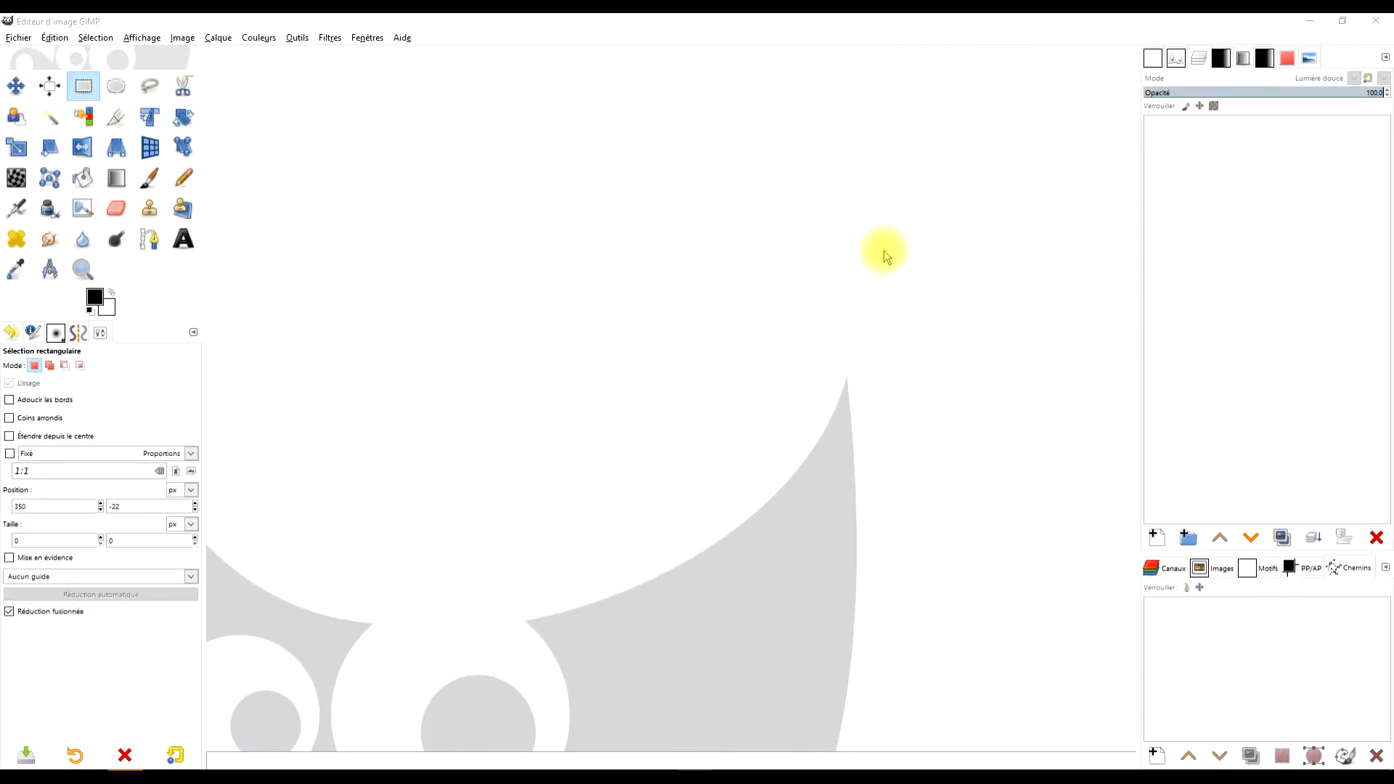
Open the image book-5544823_1920.jpg from the livres folder
left_click(19, 40)
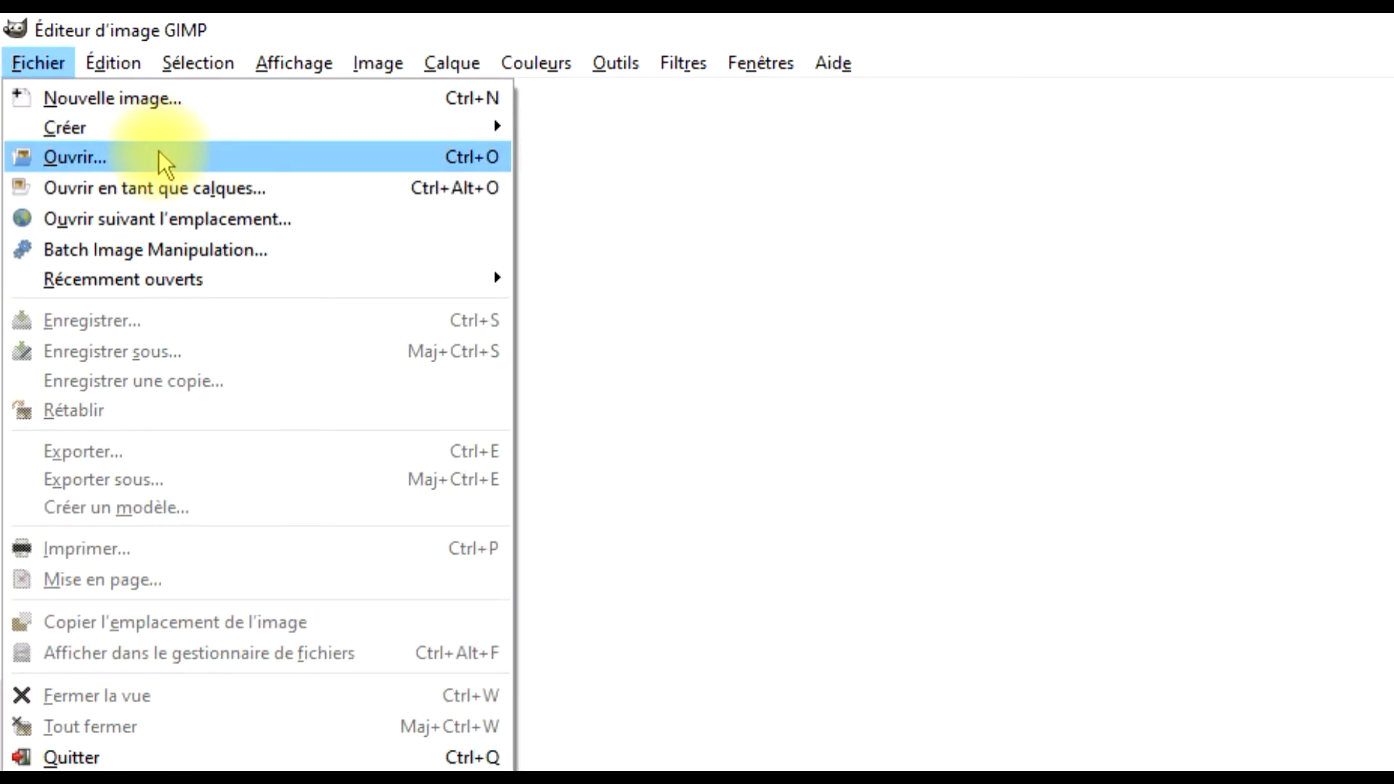
left_click(159, 150)
left_click(435, 212)
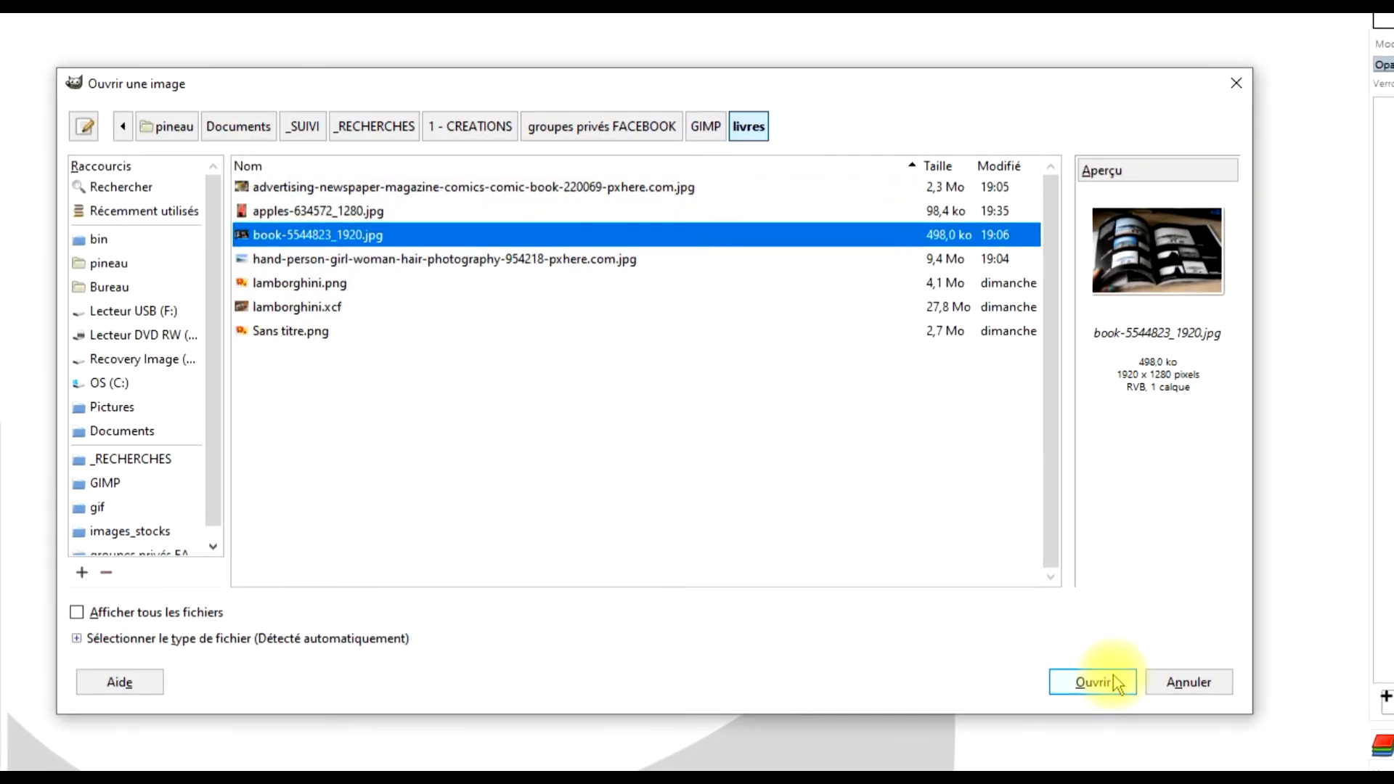
left_click(1092, 682)
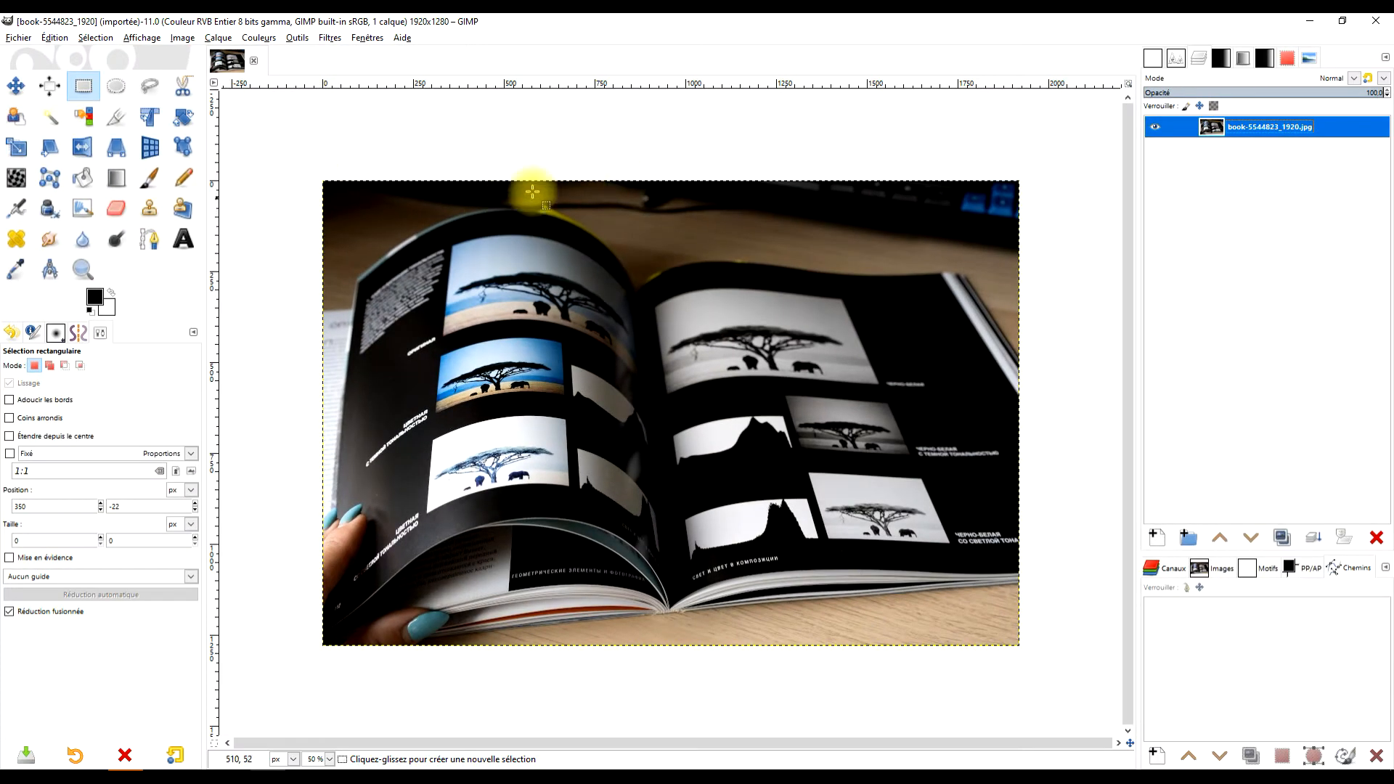
Open apples-634572_1280.jpg as a new layer on top of the book photo
left_click(81, 270)
left_click_drag(318, 158, 1027, 671)
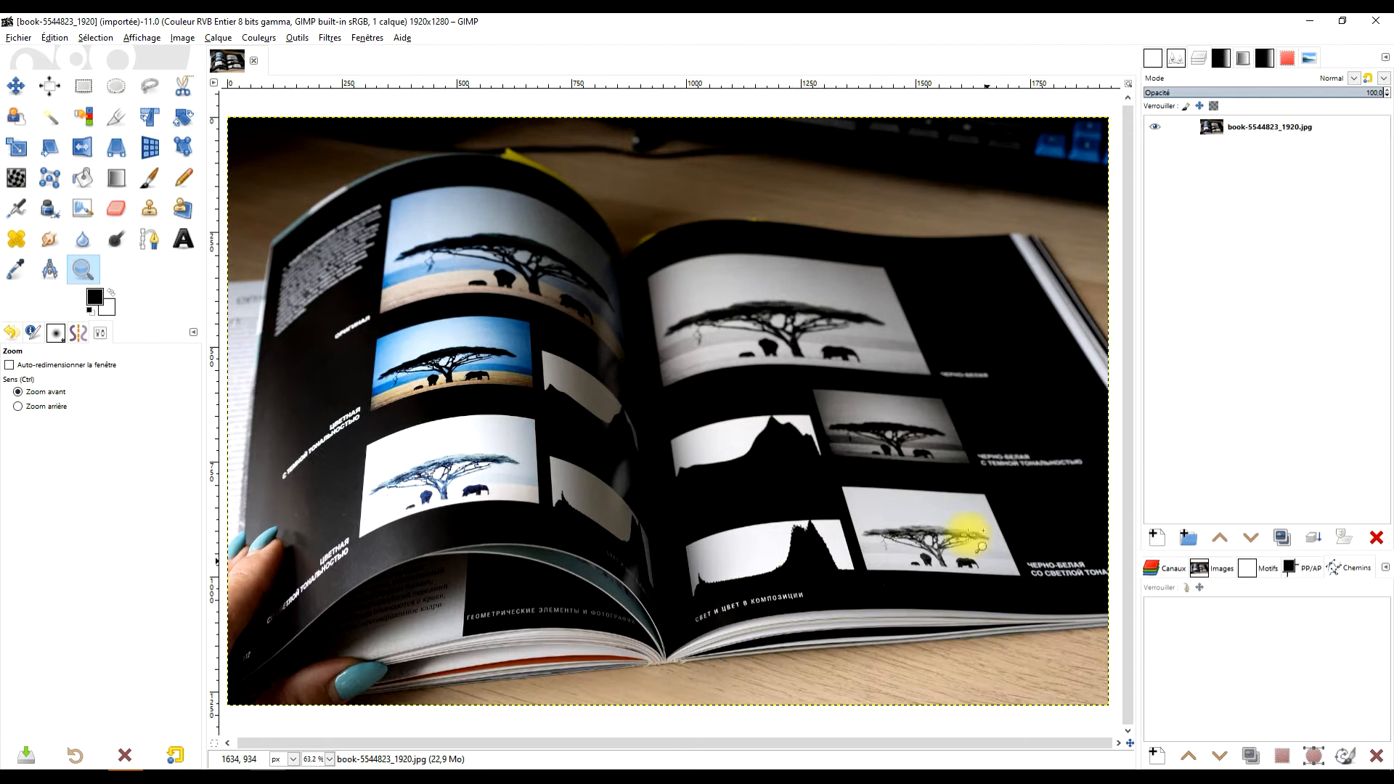
left_click(15, 34)
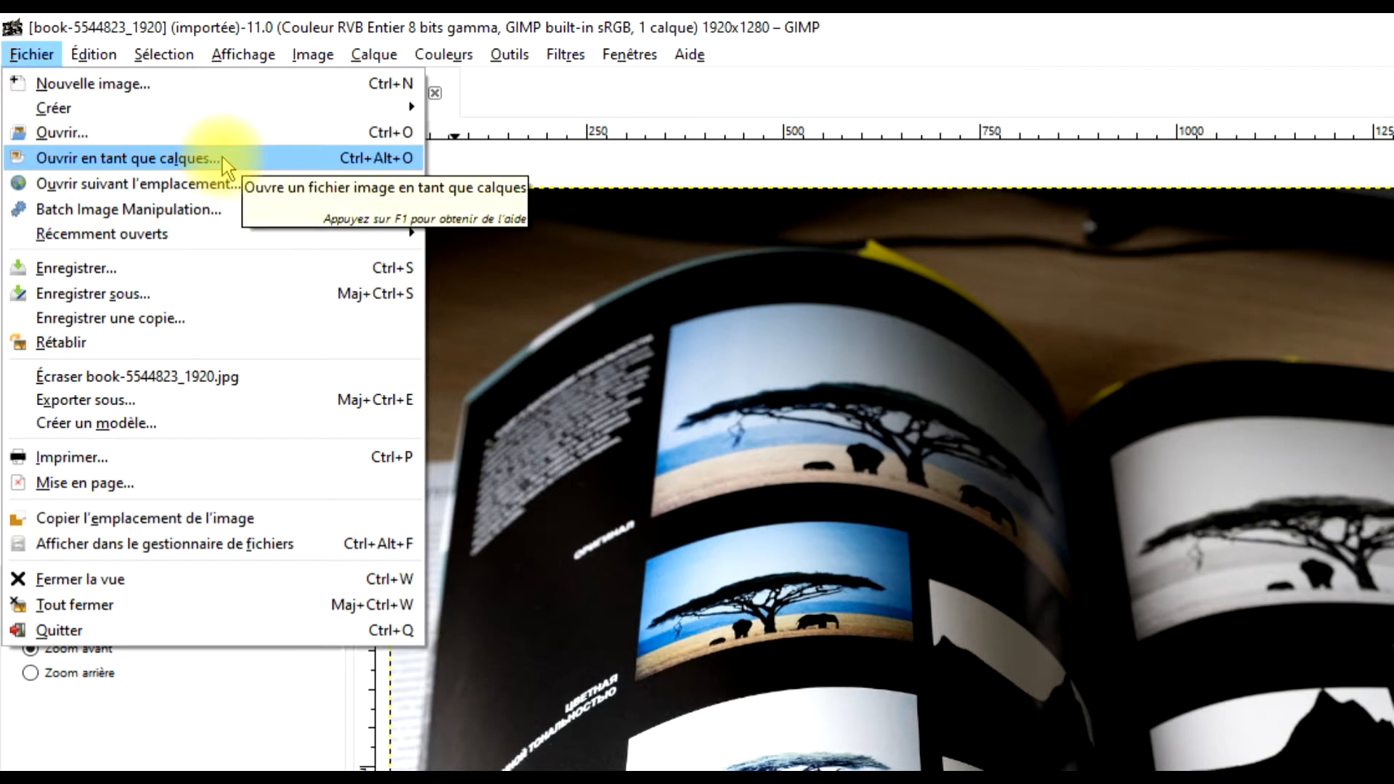
left_click(222, 157)
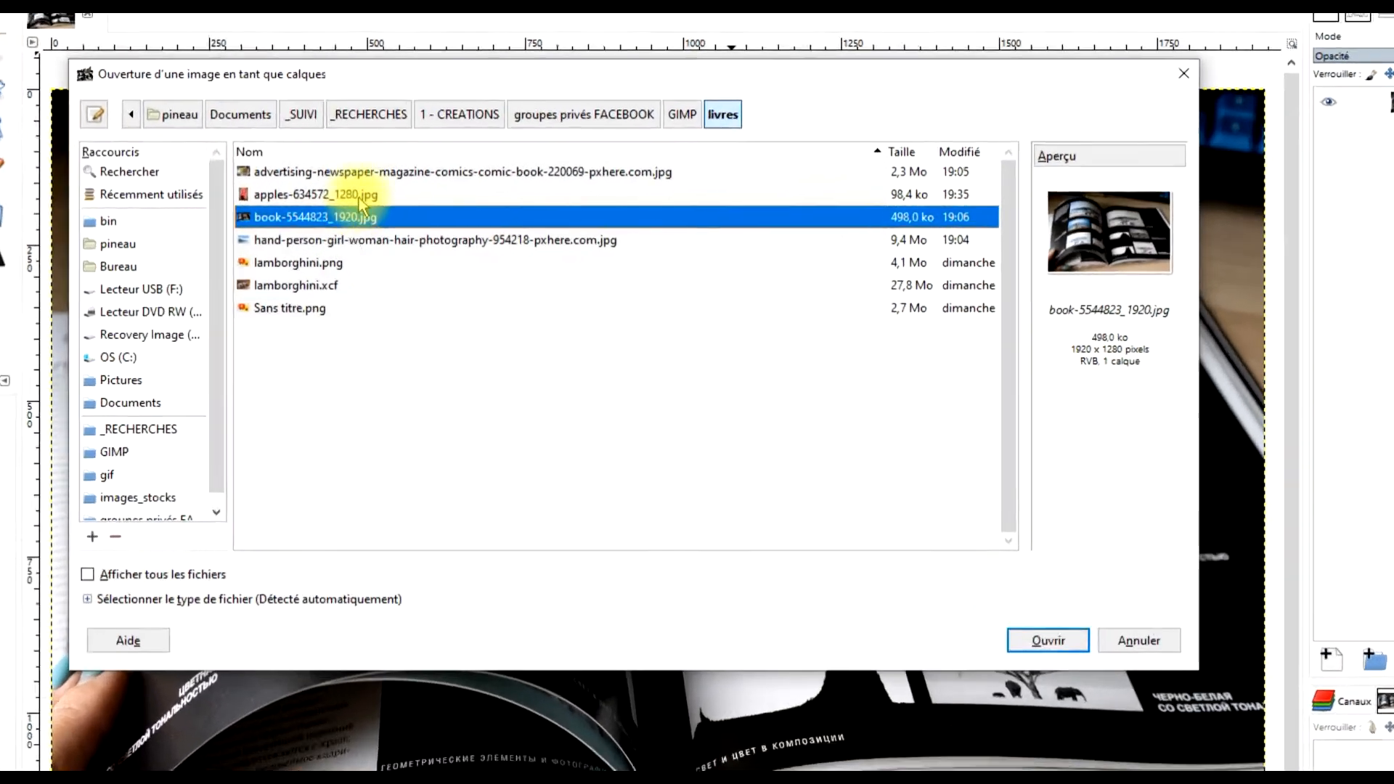
left_click(449, 196)
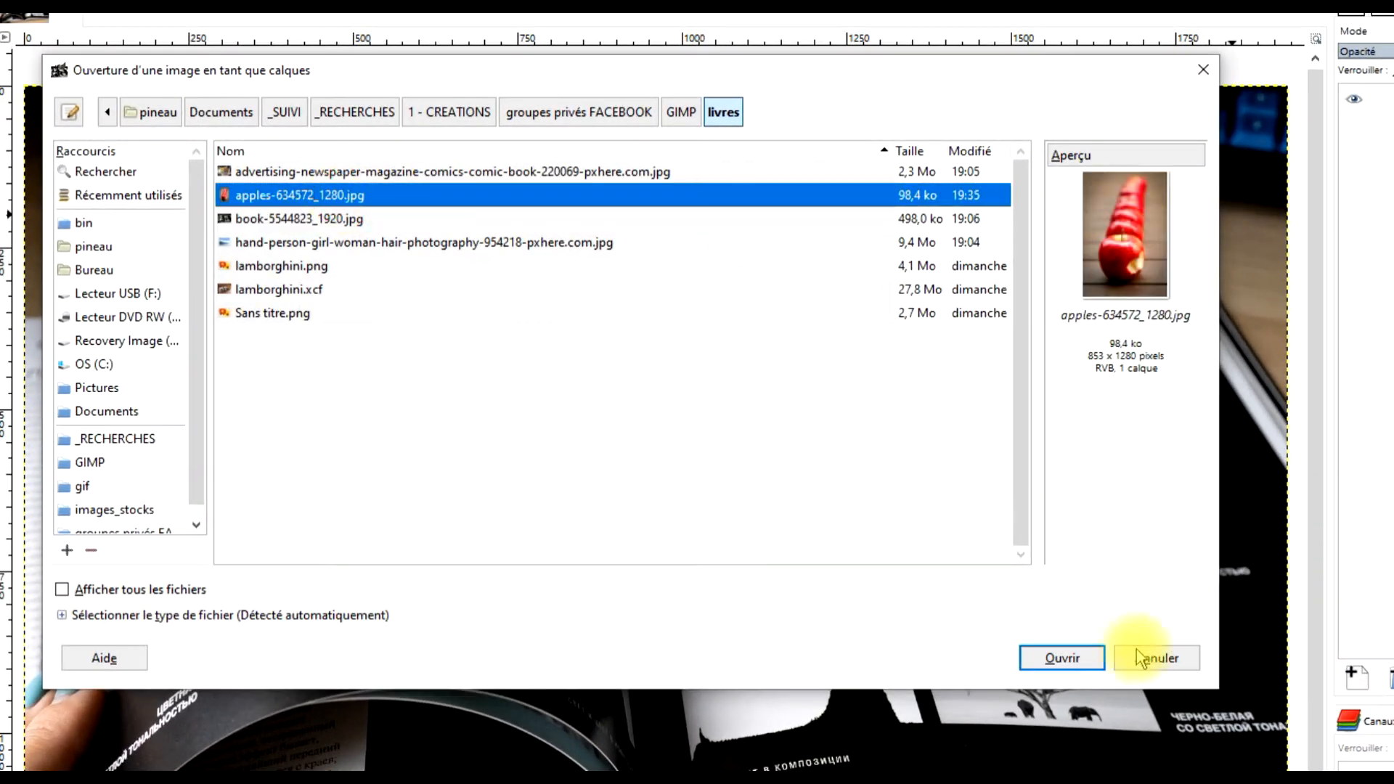
left_click(1085, 657)
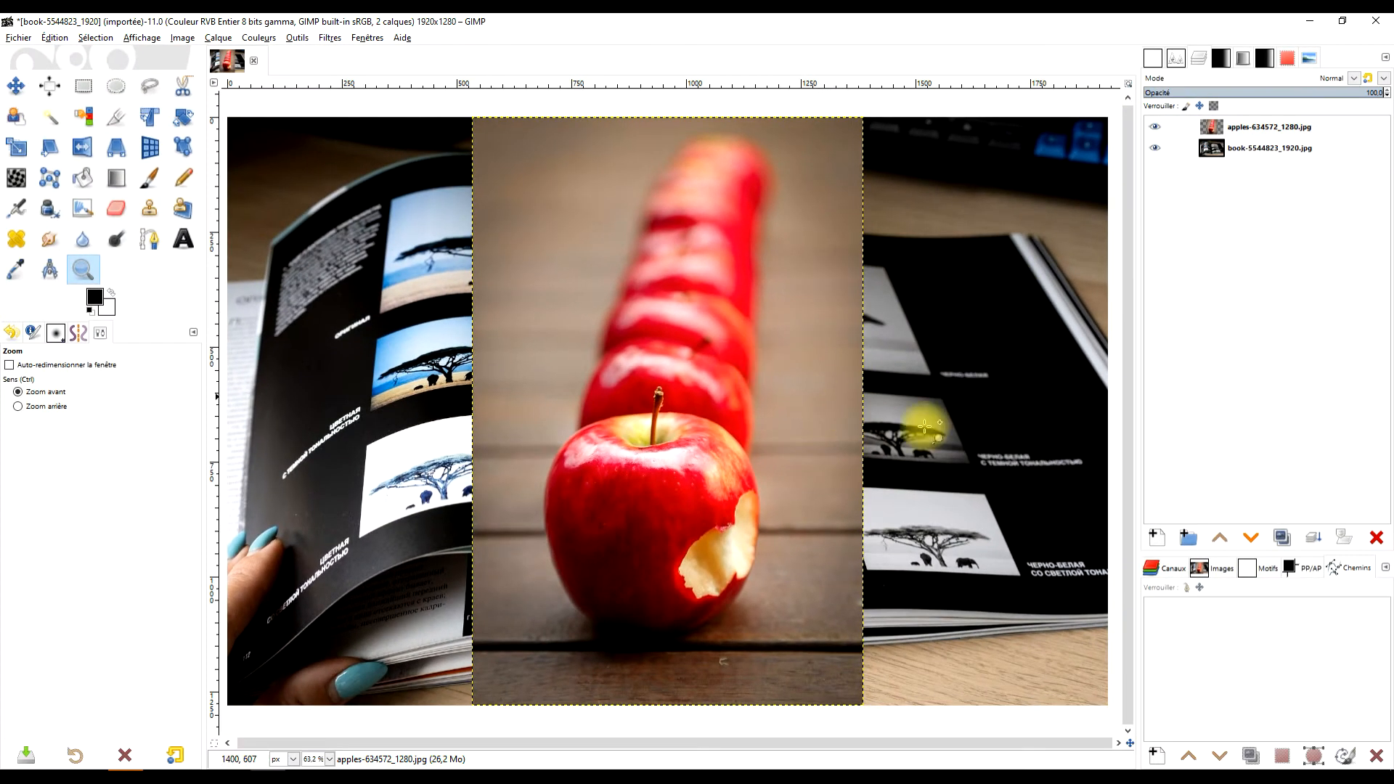
Start a Perspective transform on the apples layer and move the picture over the book's right-hand page
left_click_drag(1035, 426, 968, 424)
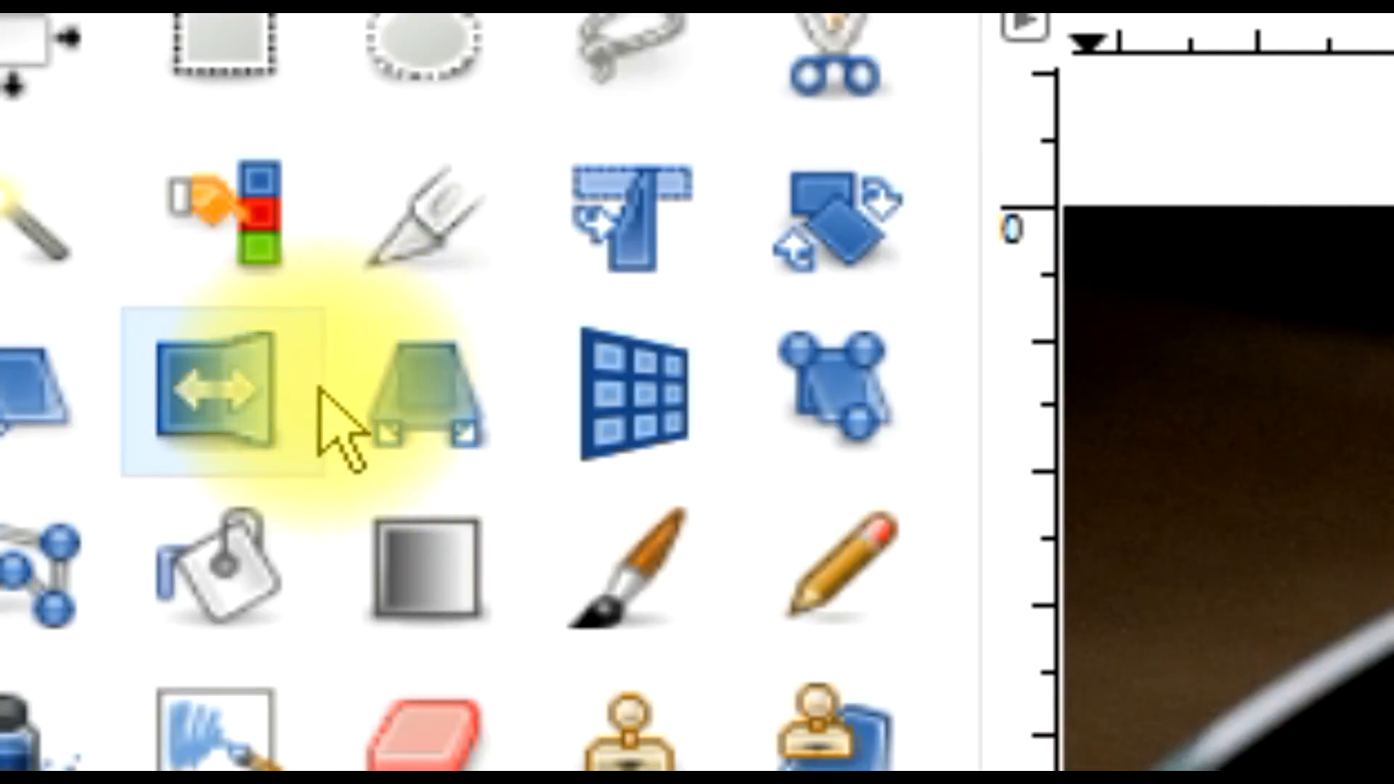
left_click(401, 396)
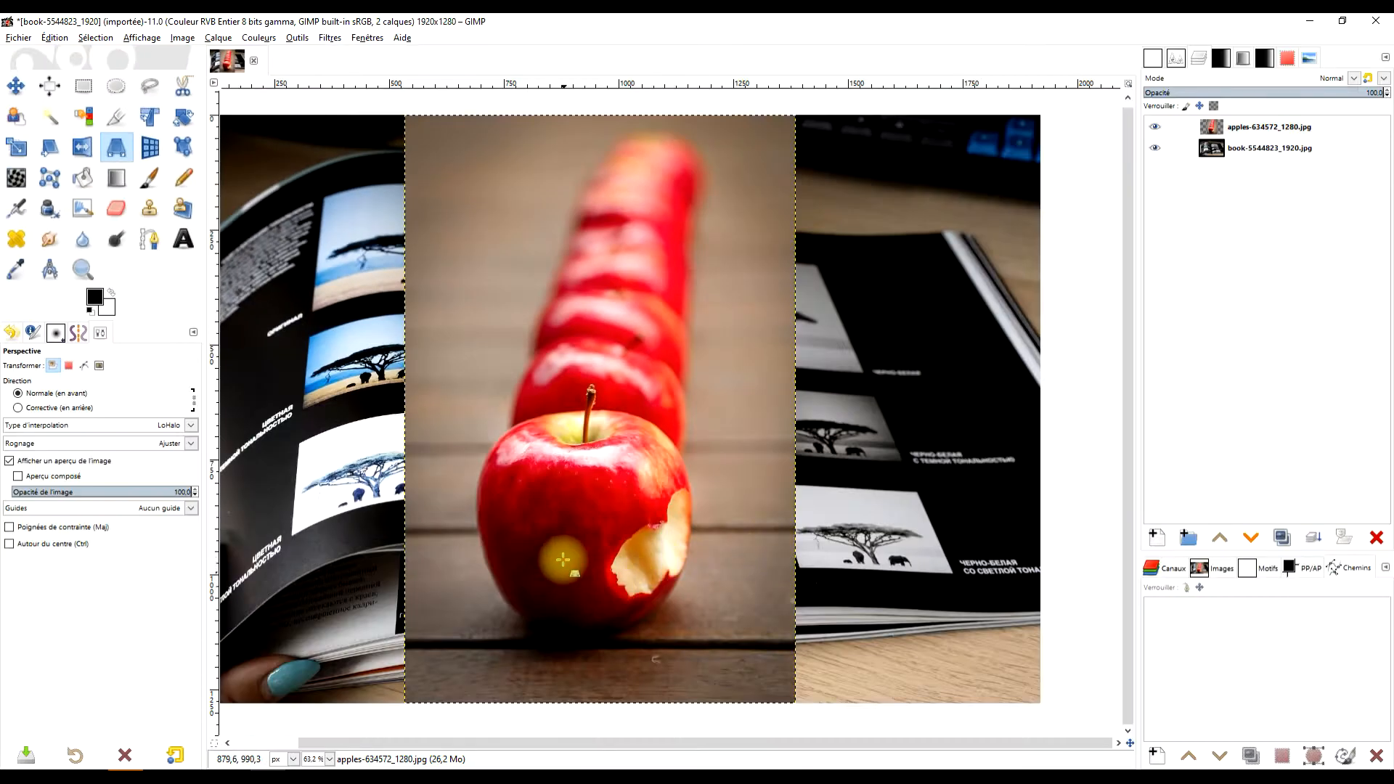
left_click(591, 346)
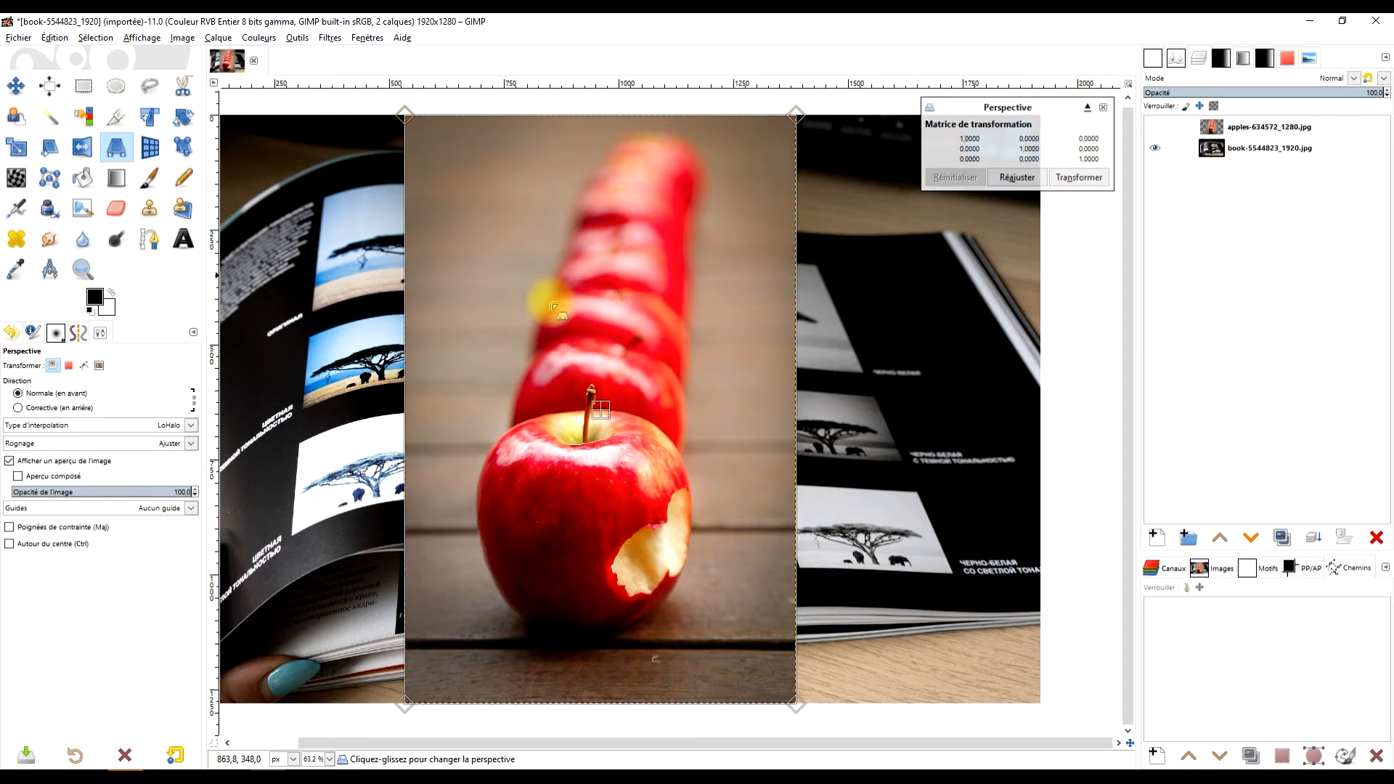
left_click_drag(600, 409, 799, 370)
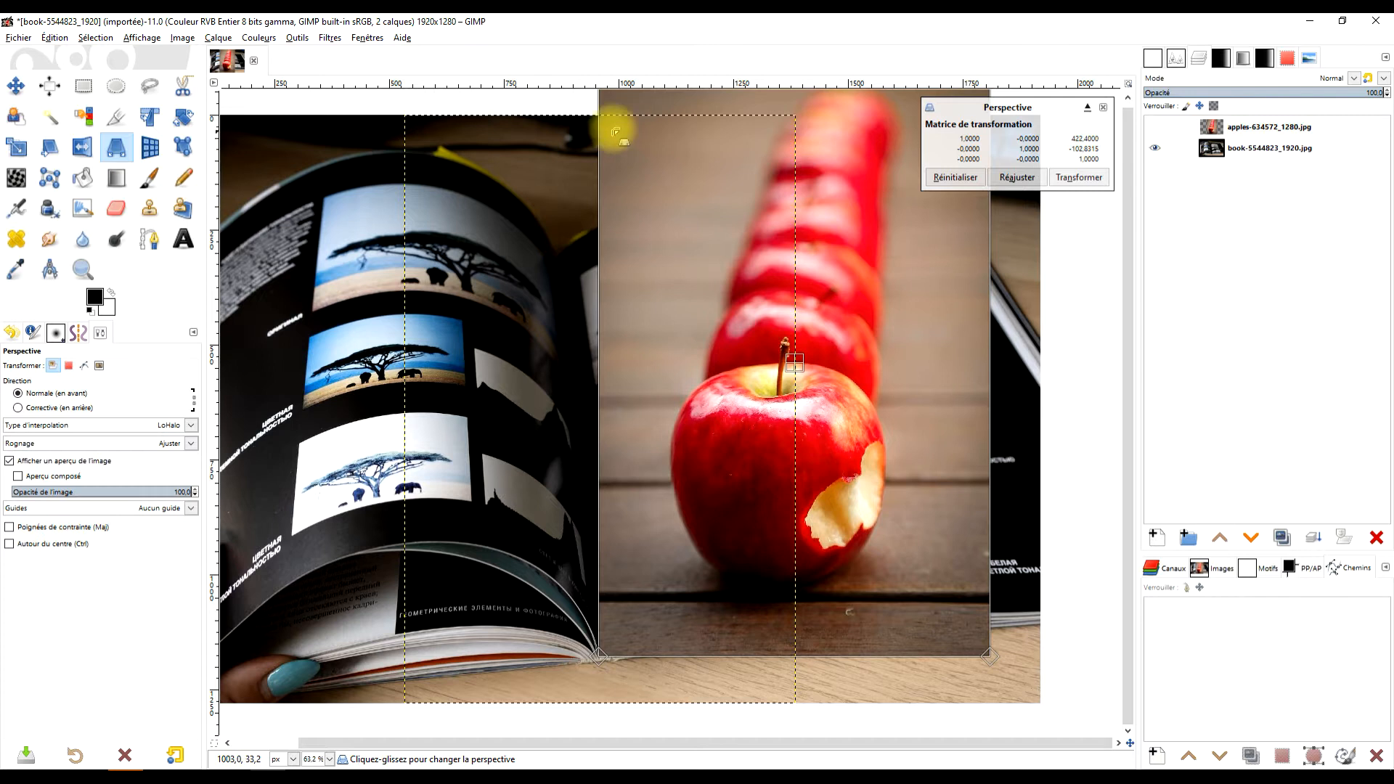
Fit the apples picture's two upper corners to the right-hand page, and extend its lower-right corner past the photo along the page's lower edge
scroll(700, 203, "up", 2)
left_click_drag(599, 109, 552, 305)
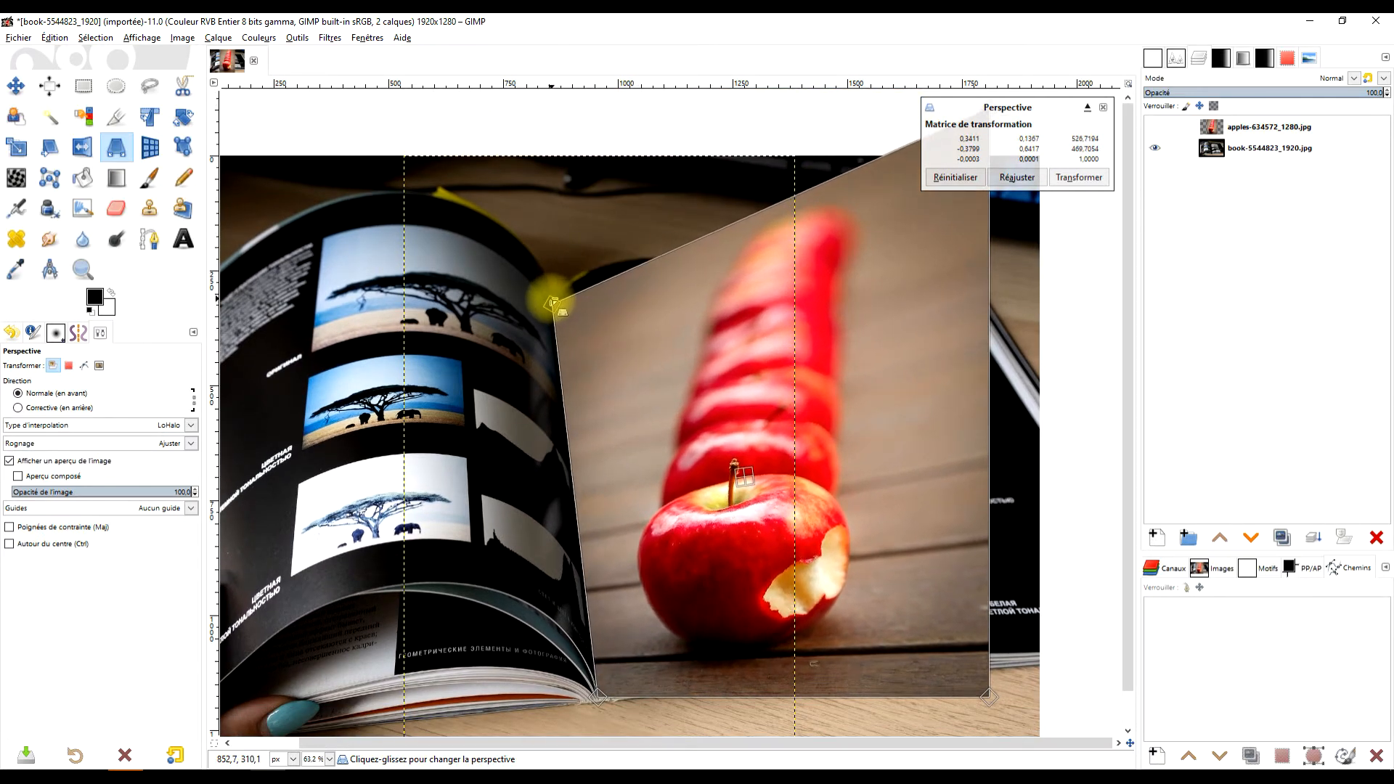
left_click_drag(910, 350, 656, 379)
left_click_drag(749, 133, 702, 299)
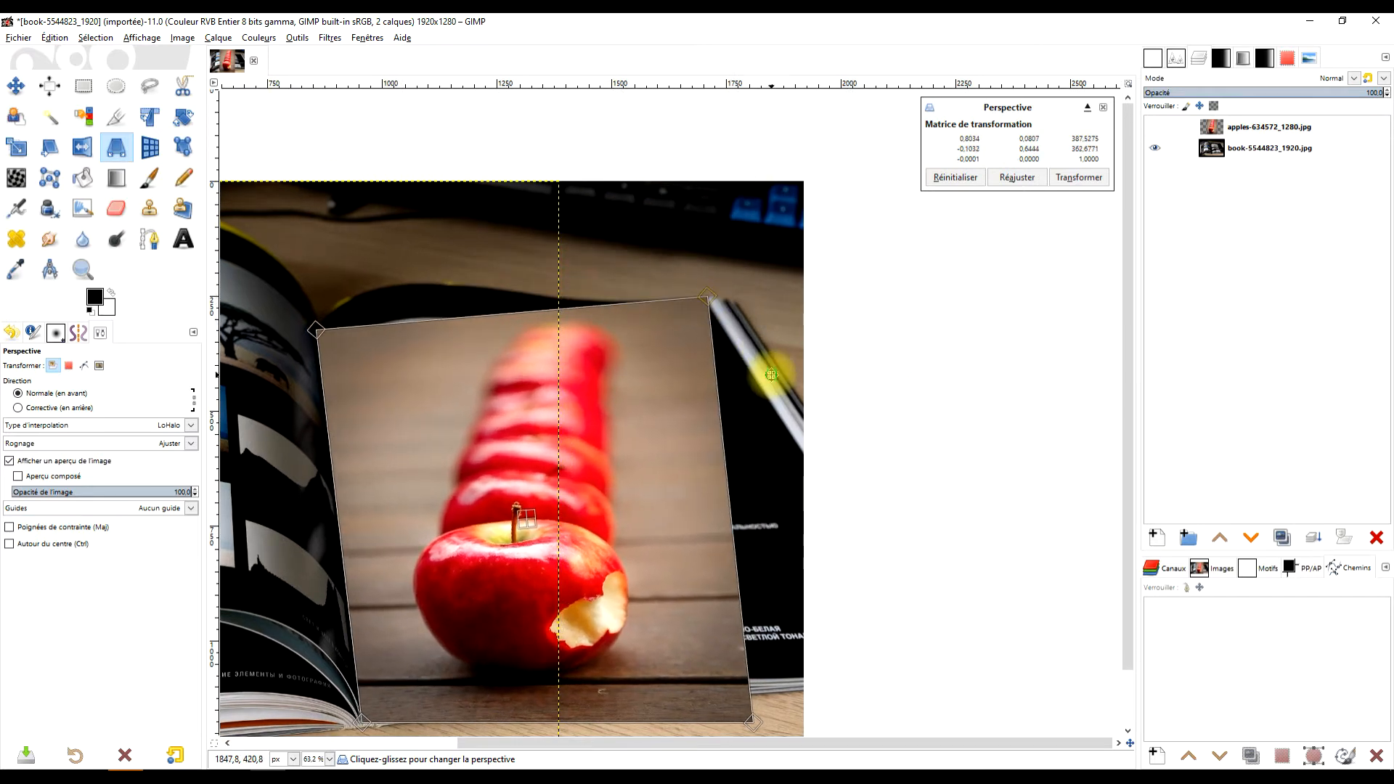
scroll(771, 374, "down", 3)
left_click_drag(777, 592, 950, 529)
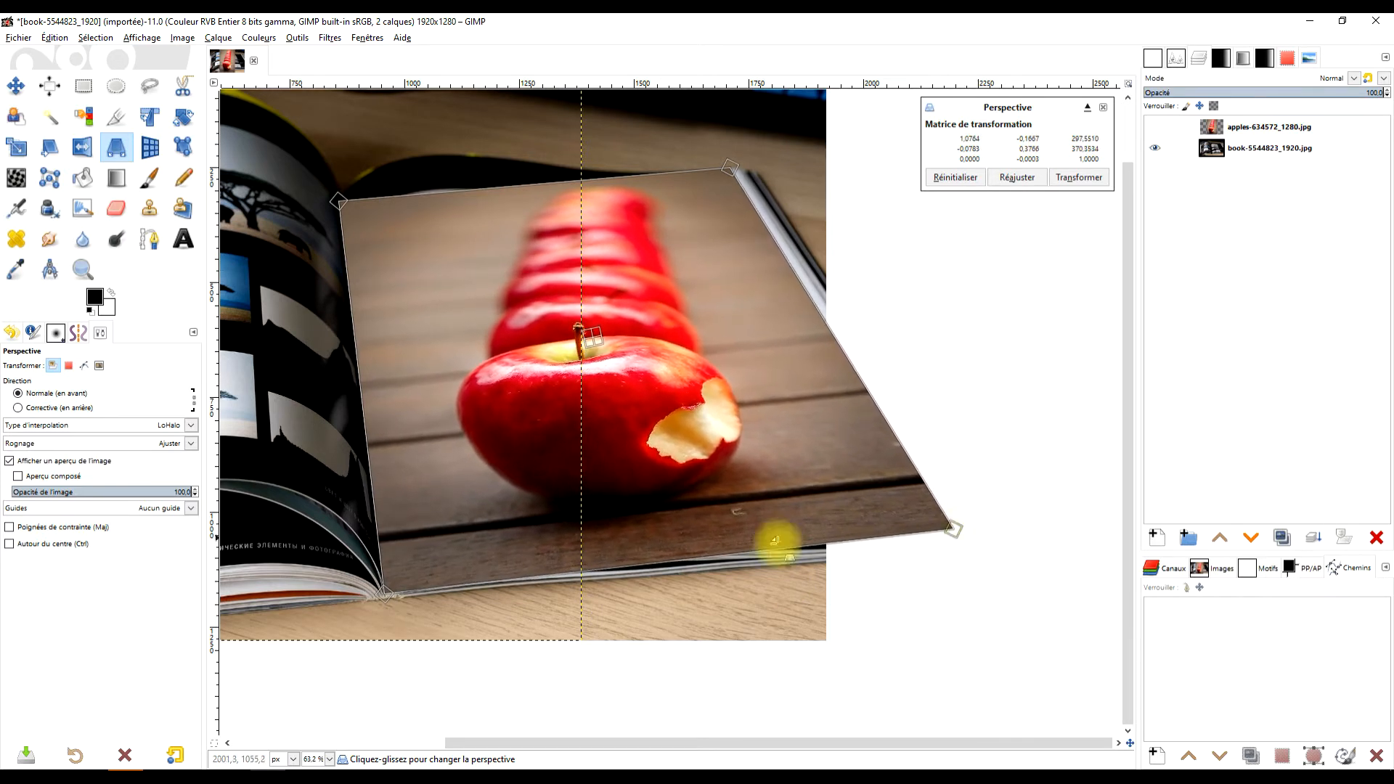
Nudge all four perspective corners of the apples picture to match the spine and edges of the right-hand page
left_click_drag(397, 593, 386, 588)
mouse_move(956, 532)
left_mouse_down()
mouse_move(957, 554)
mouse_move(946, 522)
left_mouse_up()
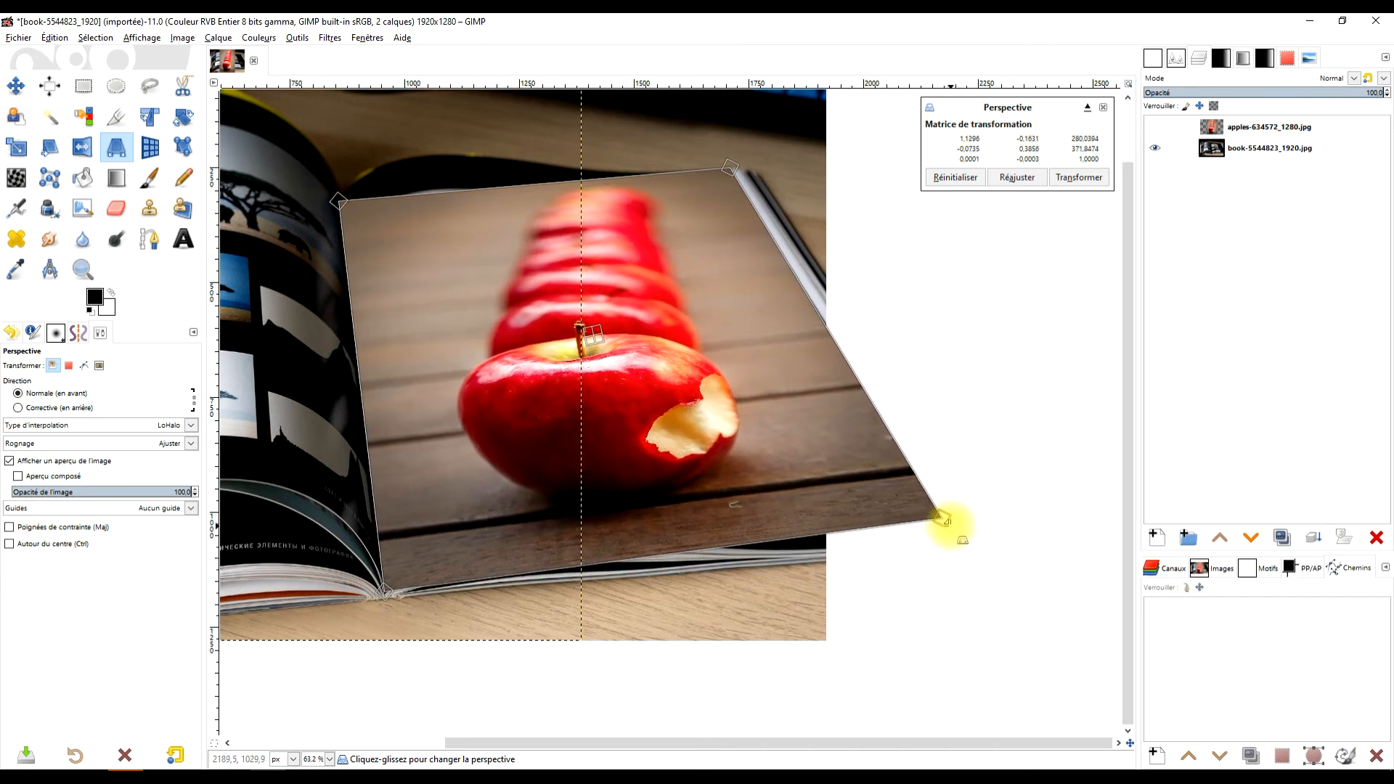
mouse_move(339, 197)
left_mouse_down()
mouse_move(334, 182)
mouse_move(336, 195)
left_mouse_up()
mouse_move(730, 170)
left_mouse_down()
mouse_move(741, 188)
mouse_move(734, 178)
left_mouse_up()
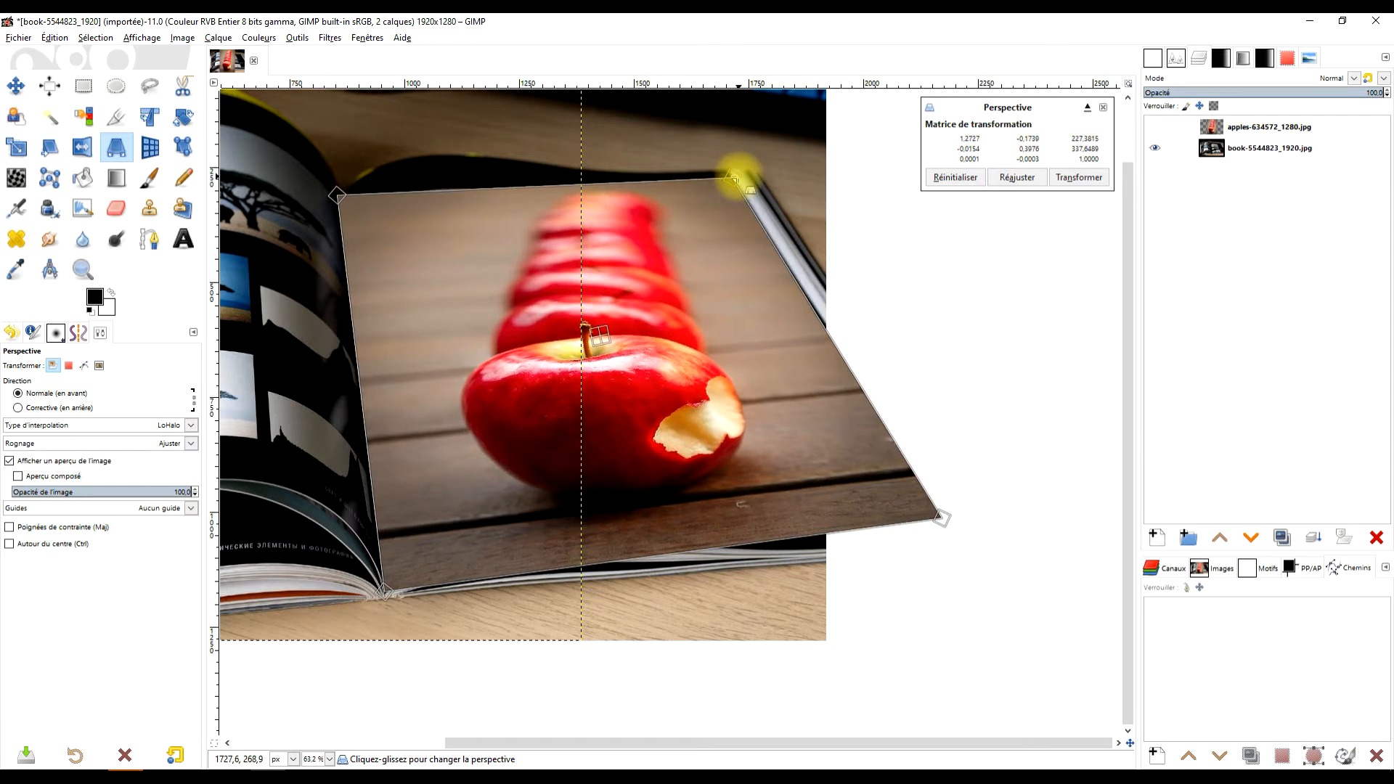
left_click_drag(601, 297, 736, 317)
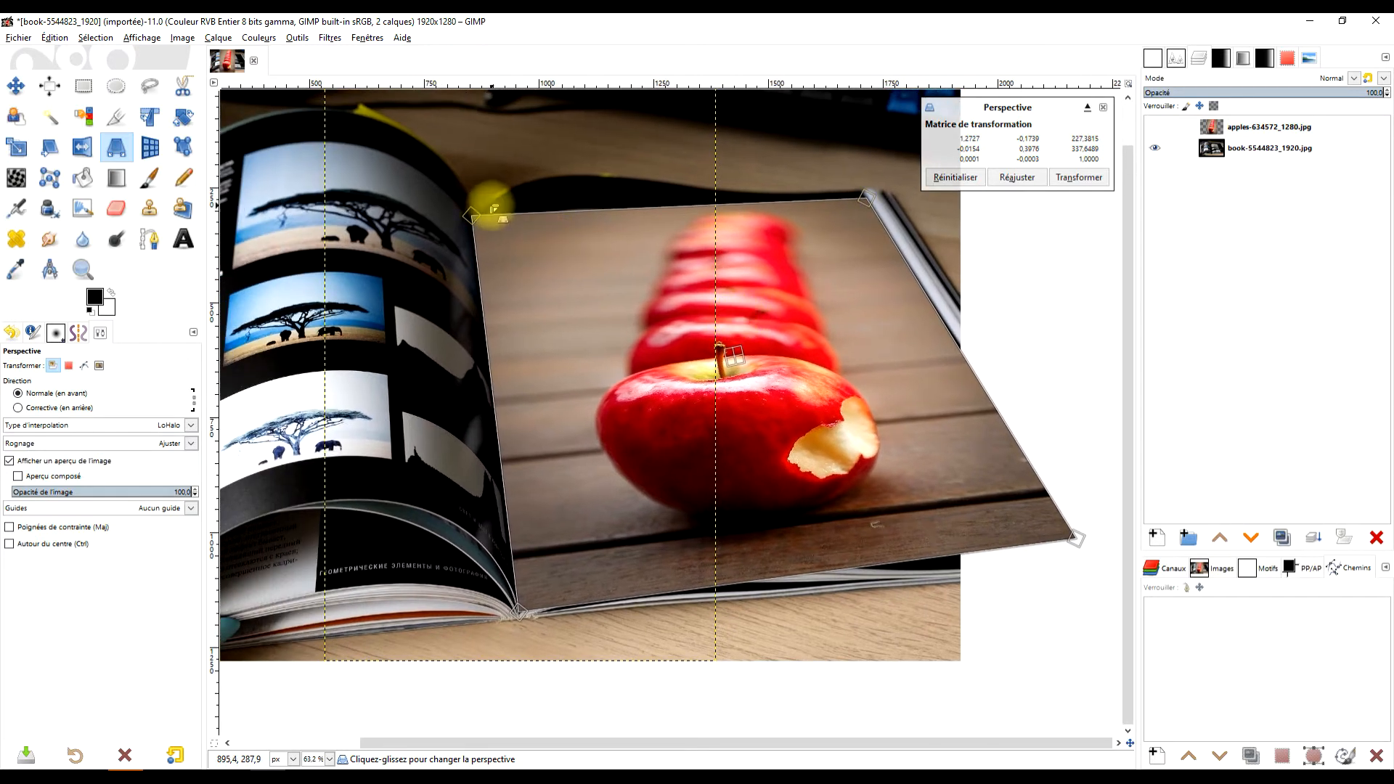
left_click_drag(470, 215, 476, 220)
Refine the two lower corners and the upper-left corner against the page, and apply the perspective transform
left_click_drag(591, 318, 657, 284)
left_click_drag(956, 453, 863, 430)
left_click_drag(1042, 479, 1043, 490)
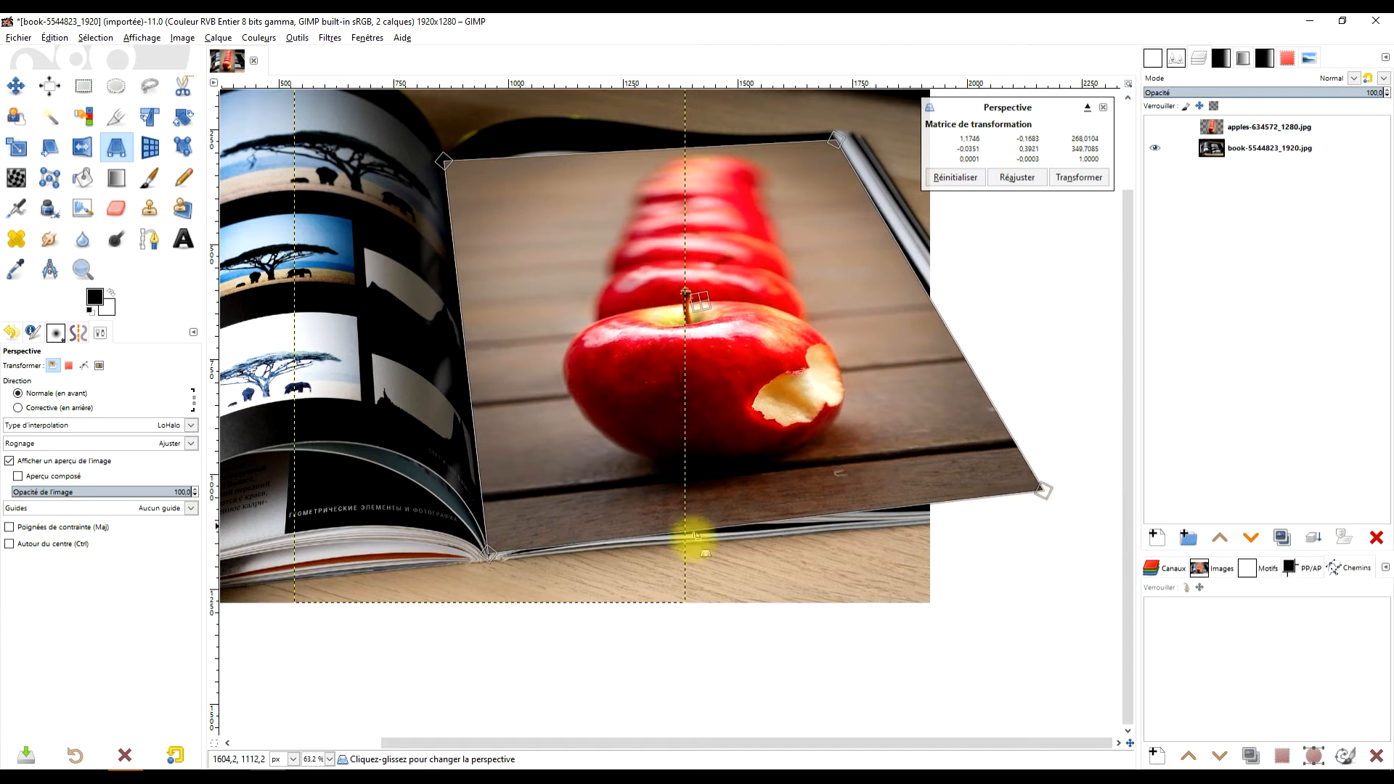
left_click_drag(483, 553, 482, 551)
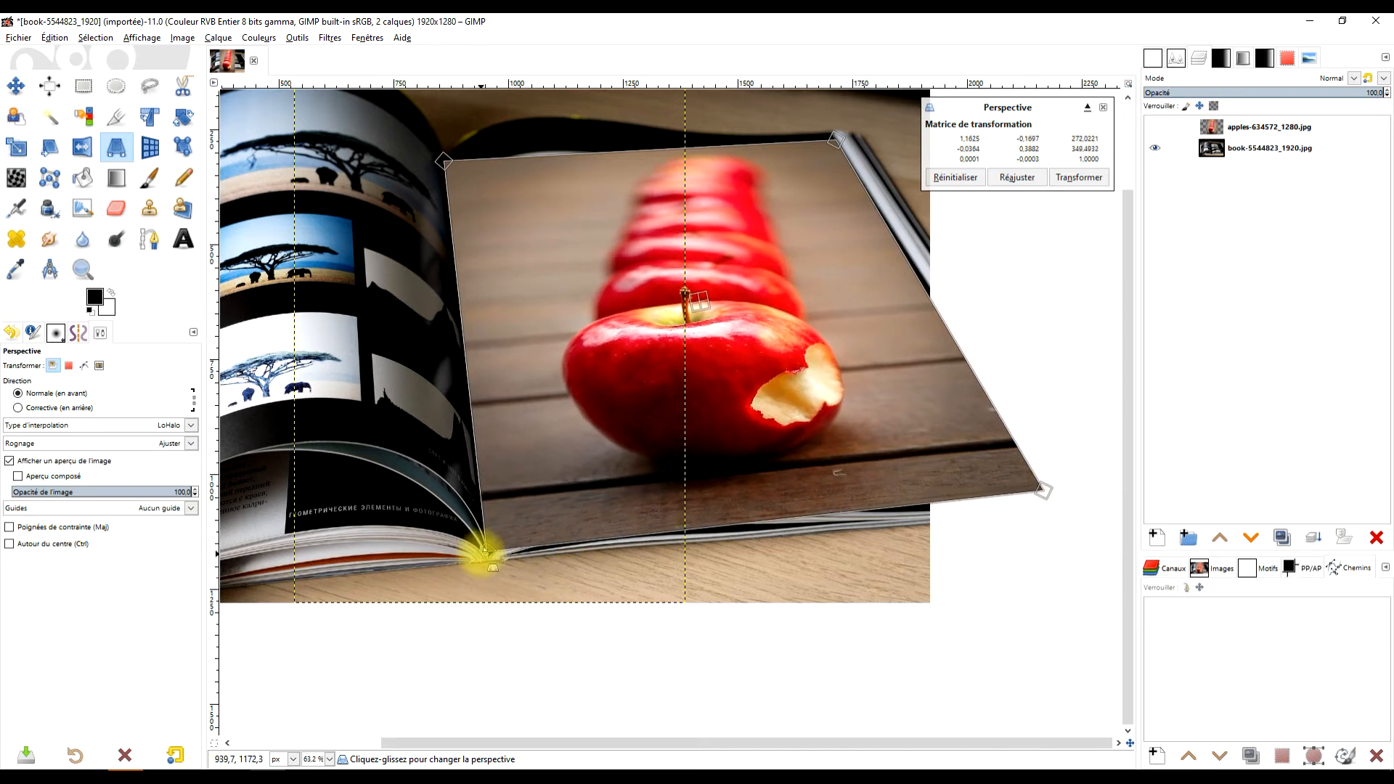
left_click_drag(1041, 489, 1053, 484)
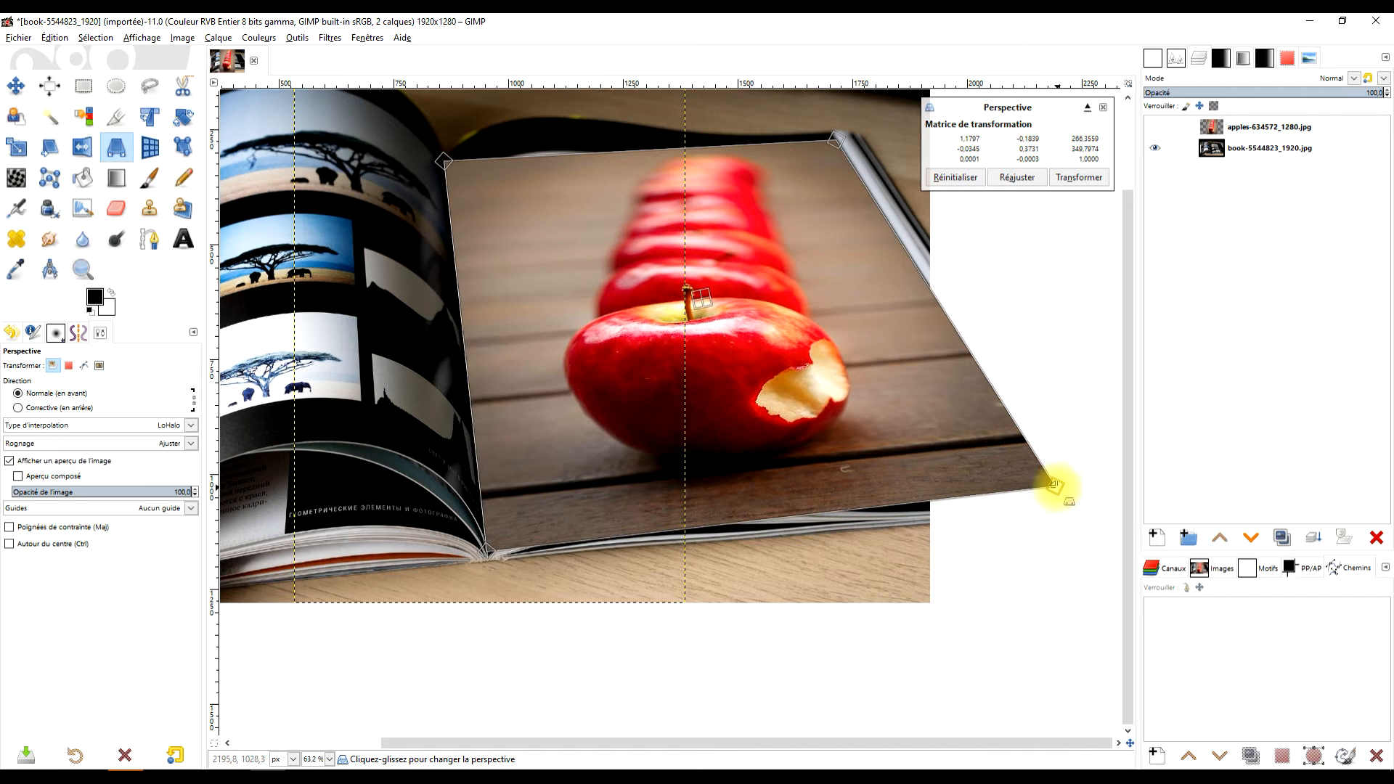
left_click_drag(744, 543, 789, 582)
mouse_move(485, 197)
left_mouse_down()
mouse_move(495, 188)
mouse_move(484, 200)
left_mouse_up()
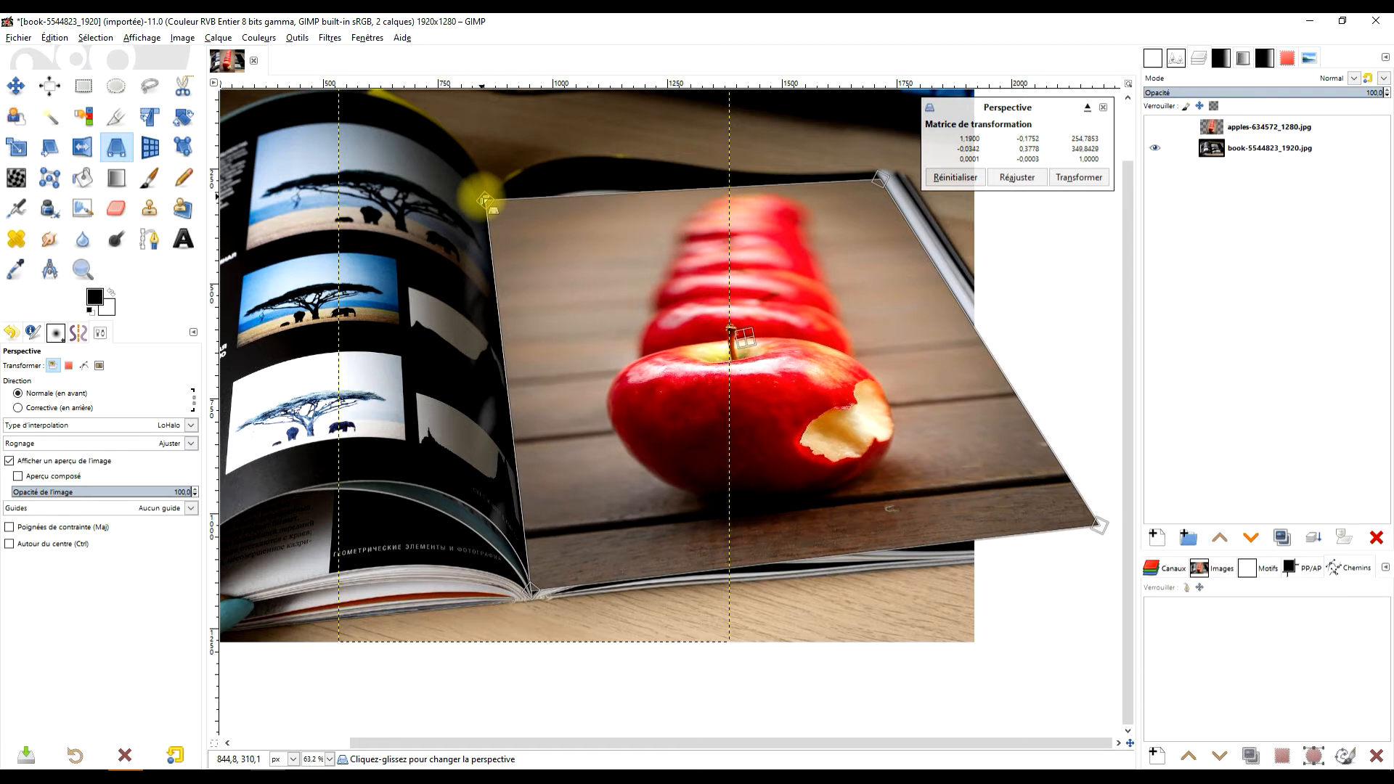
left_click(1094, 182)
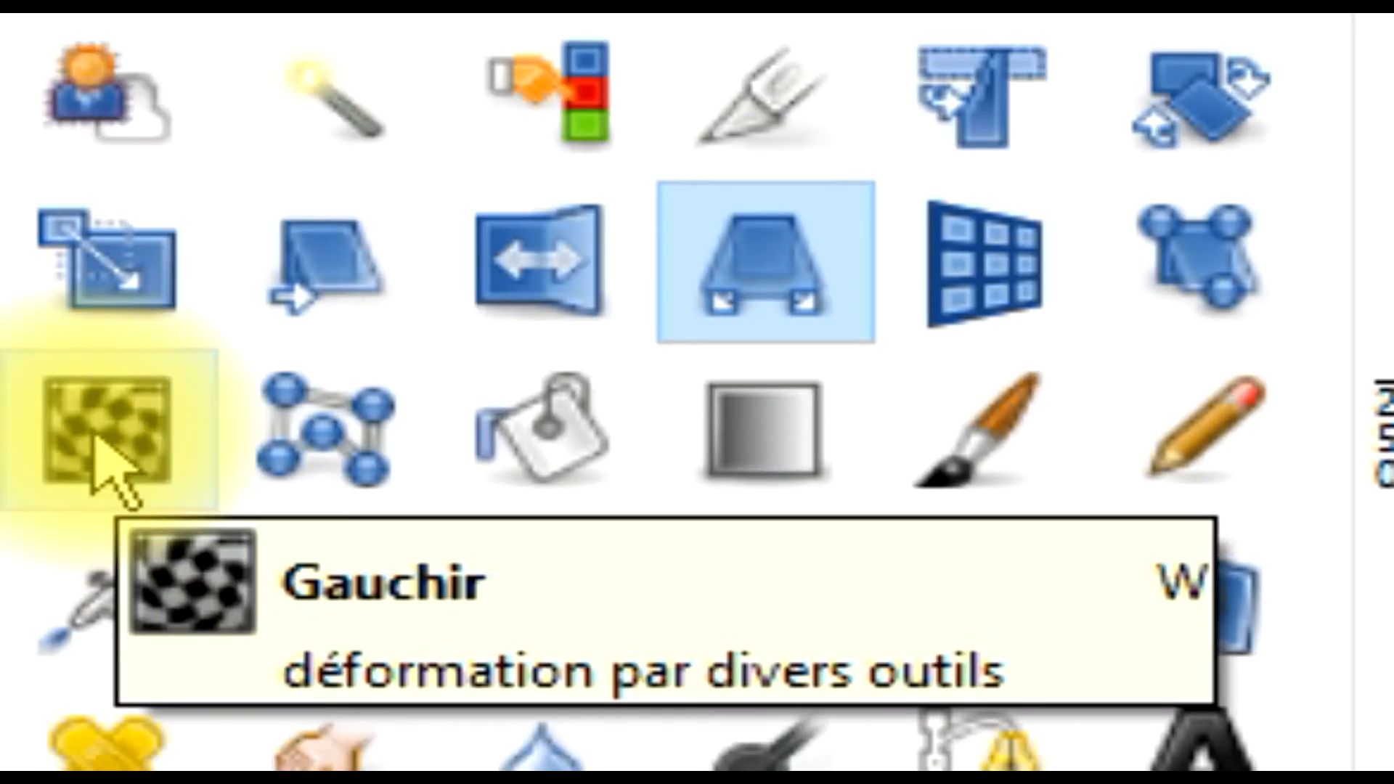
Set up the Warp tool in move-pixels mode with a size of 877.05
left_click(94, 453)
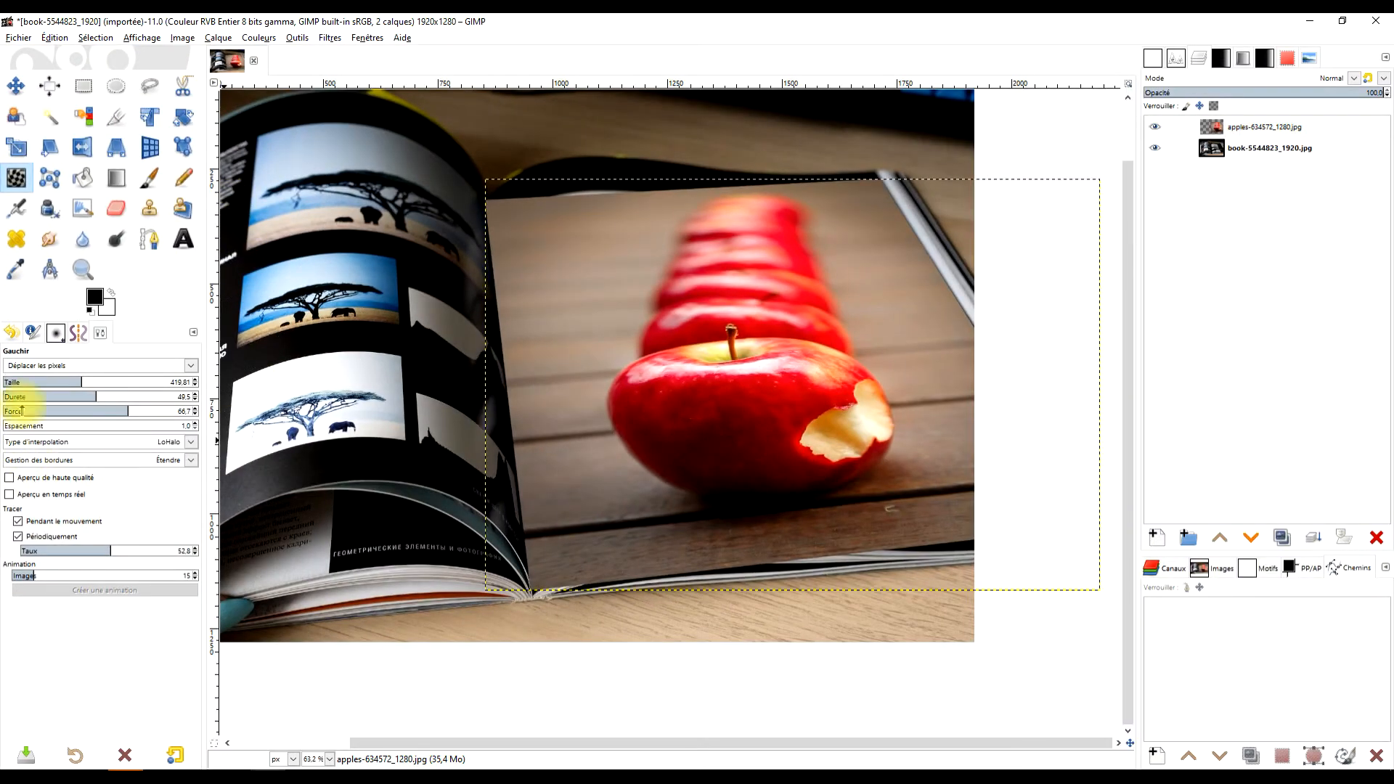
mouse_move(251, 385)
left_mouse_down()
mouse_move(585, 273)
mouse_move(379, 313)
left_mouse_up()
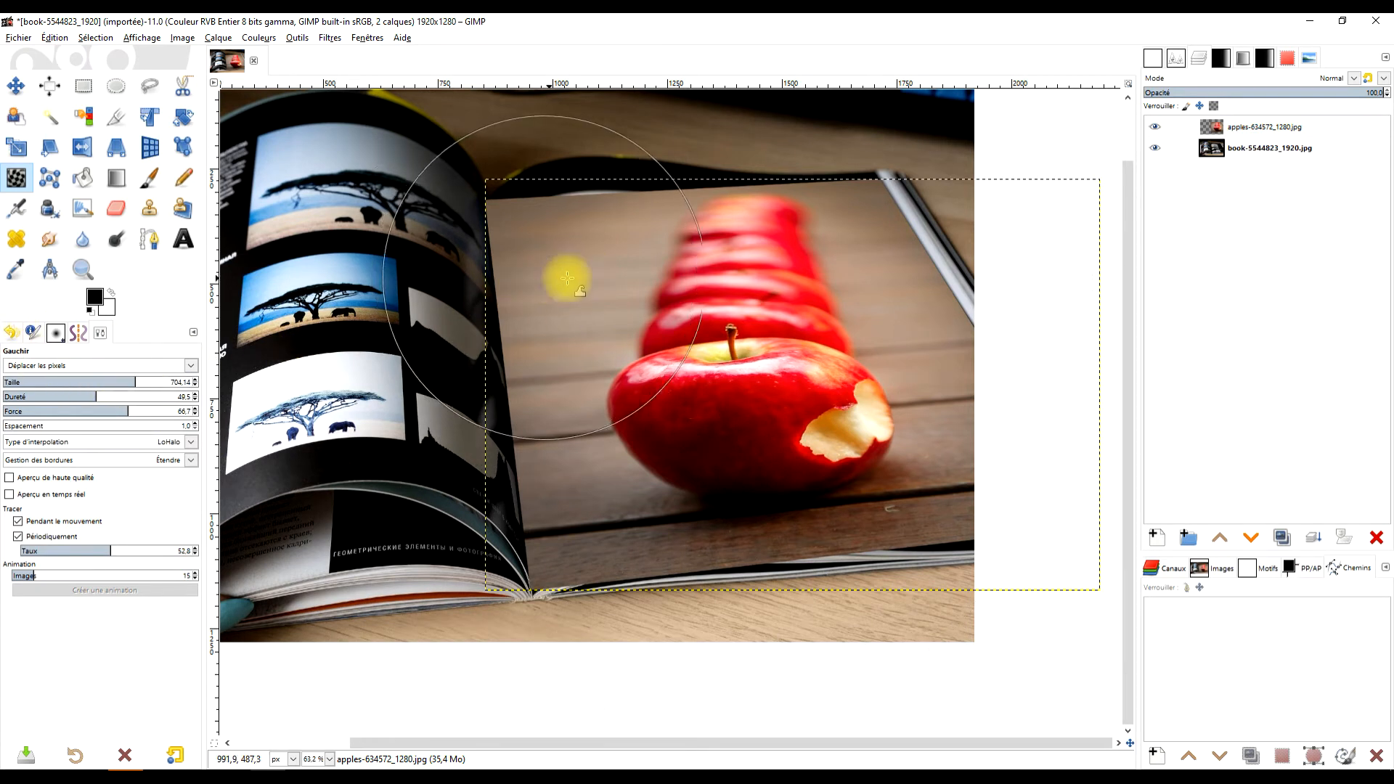
left_click(168, 383)
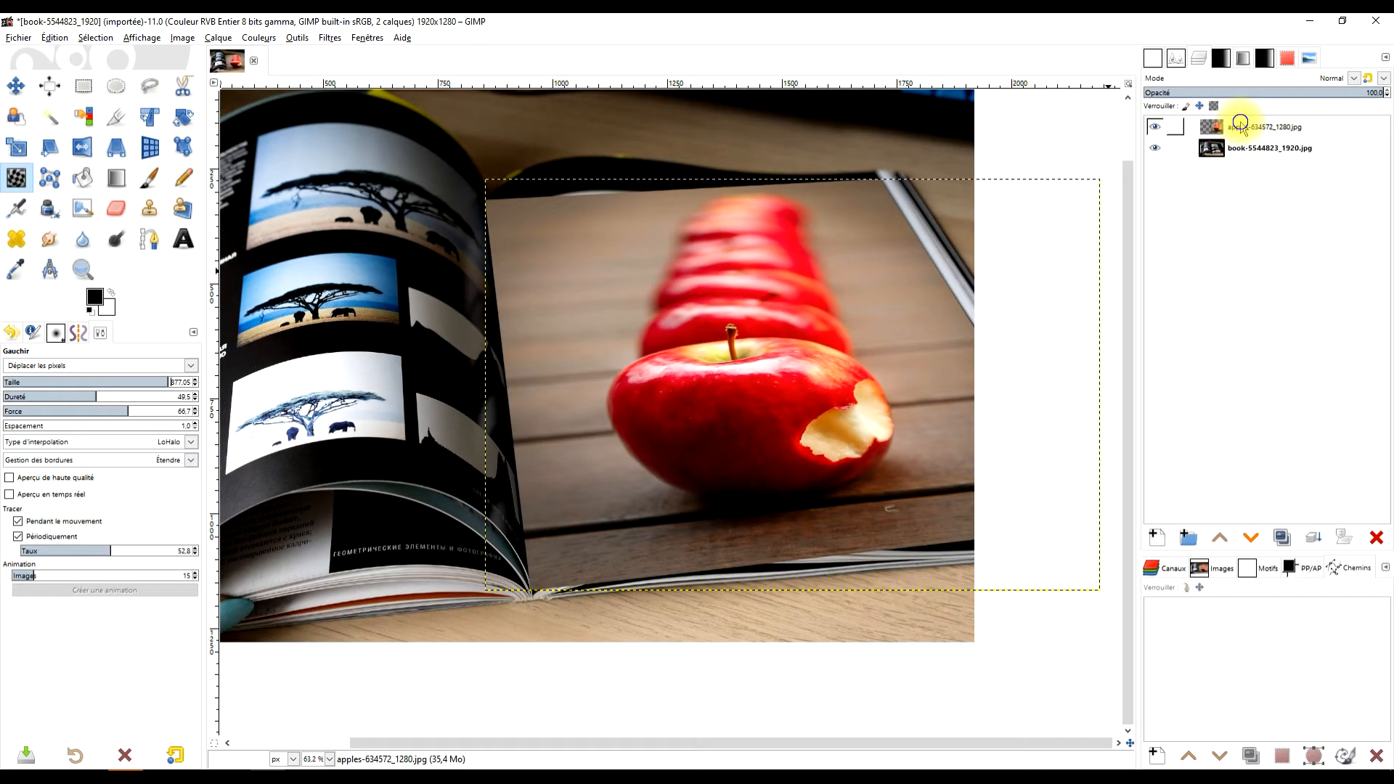
Resize the apples layer to the image dimensions and warp its upper edge upward to follow the page's curved top
right_click(1240, 125)
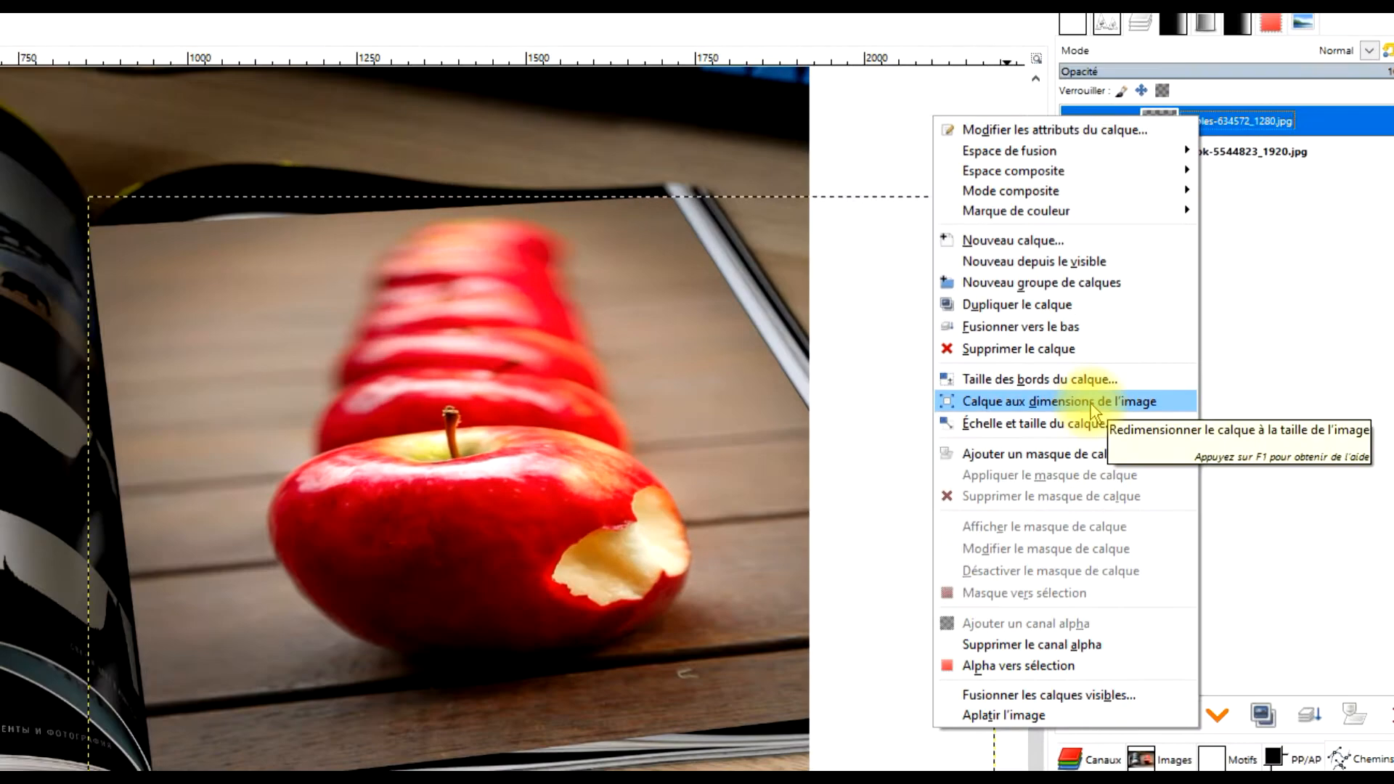
left_click(1167, 321)
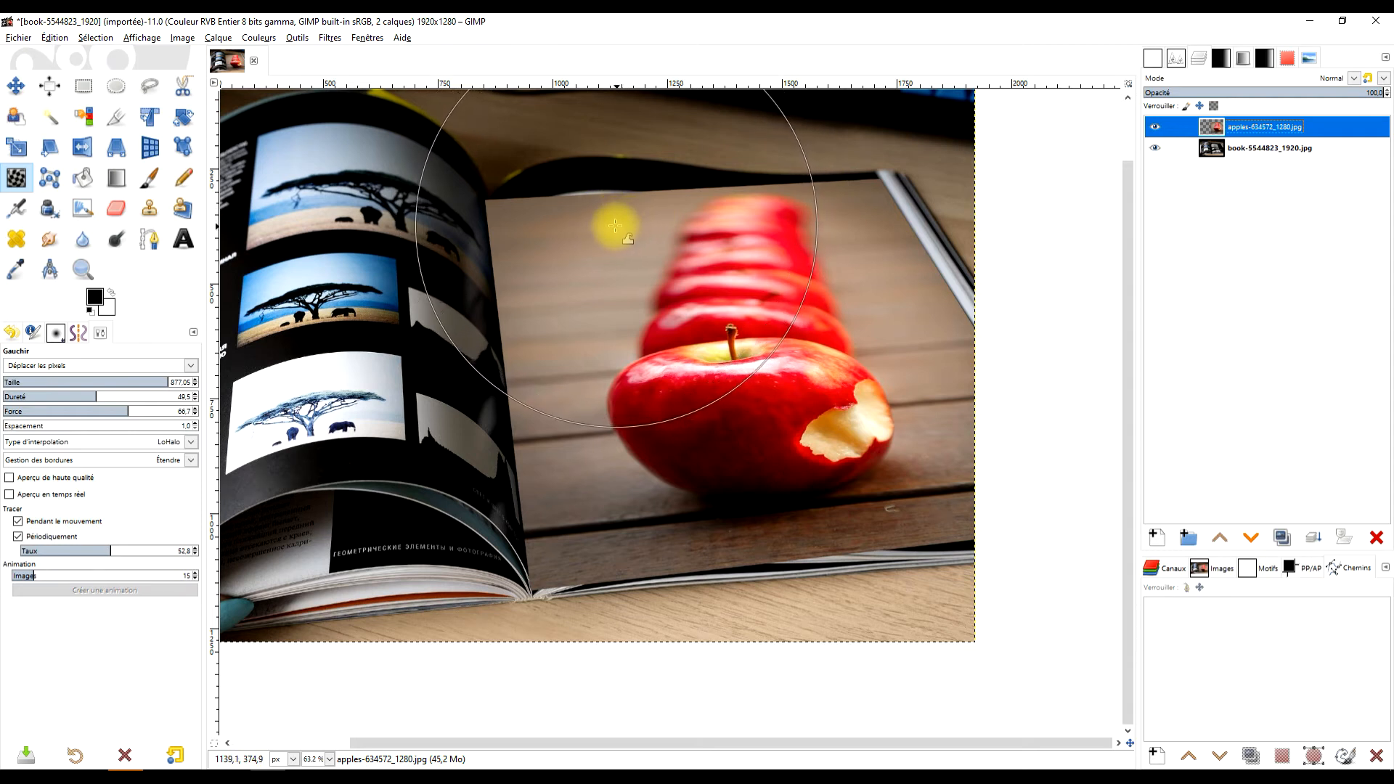
left_click_drag(606, 225, 577, 166)
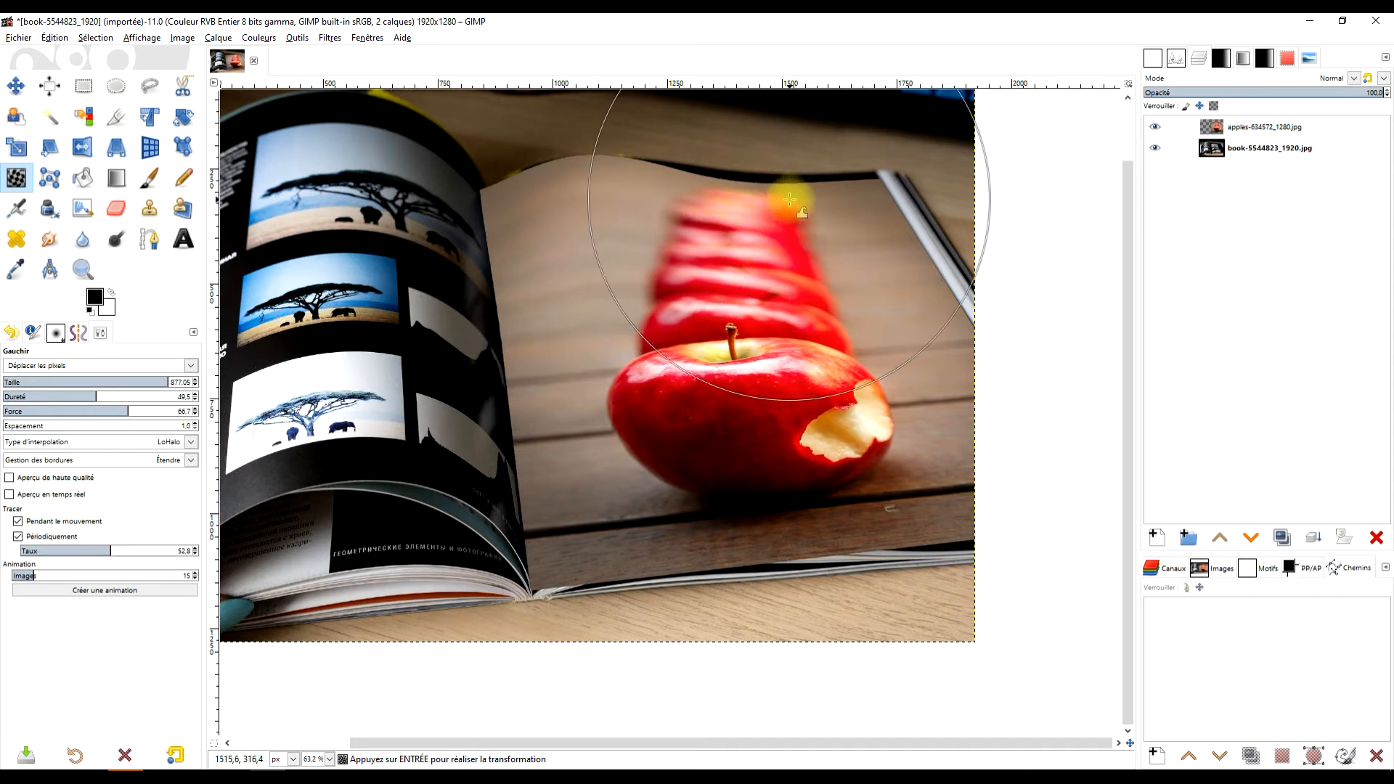
mouse_move(784, 197)
left_mouse_down()
mouse_move(887, 190)
mouse_move(874, 176)
mouse_move(726, 204)
mouse_move(715, 177)
left_mouse_up()
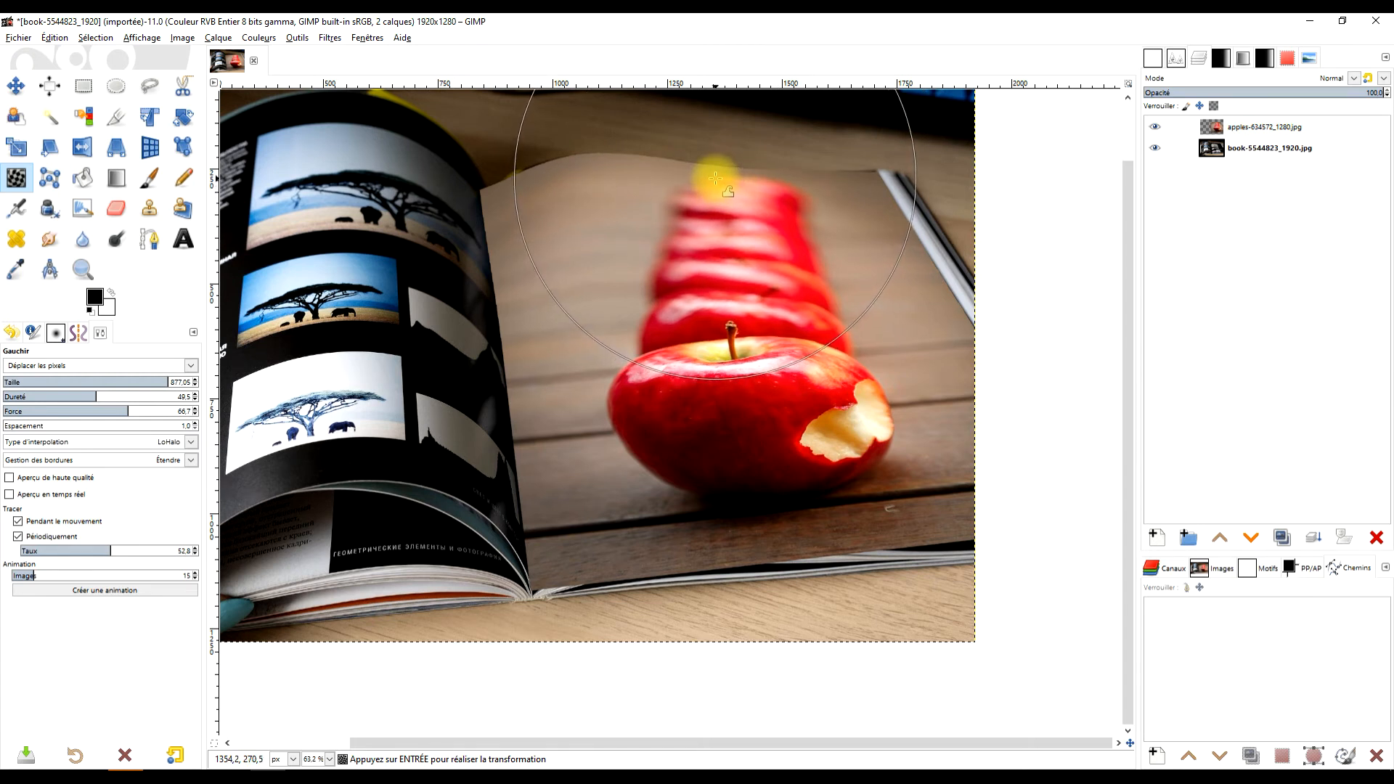
Try to warp the lower edge of the apples picture upward along the bottom of the page, and undo that stroke
scroll(639, 453, "down", 3)
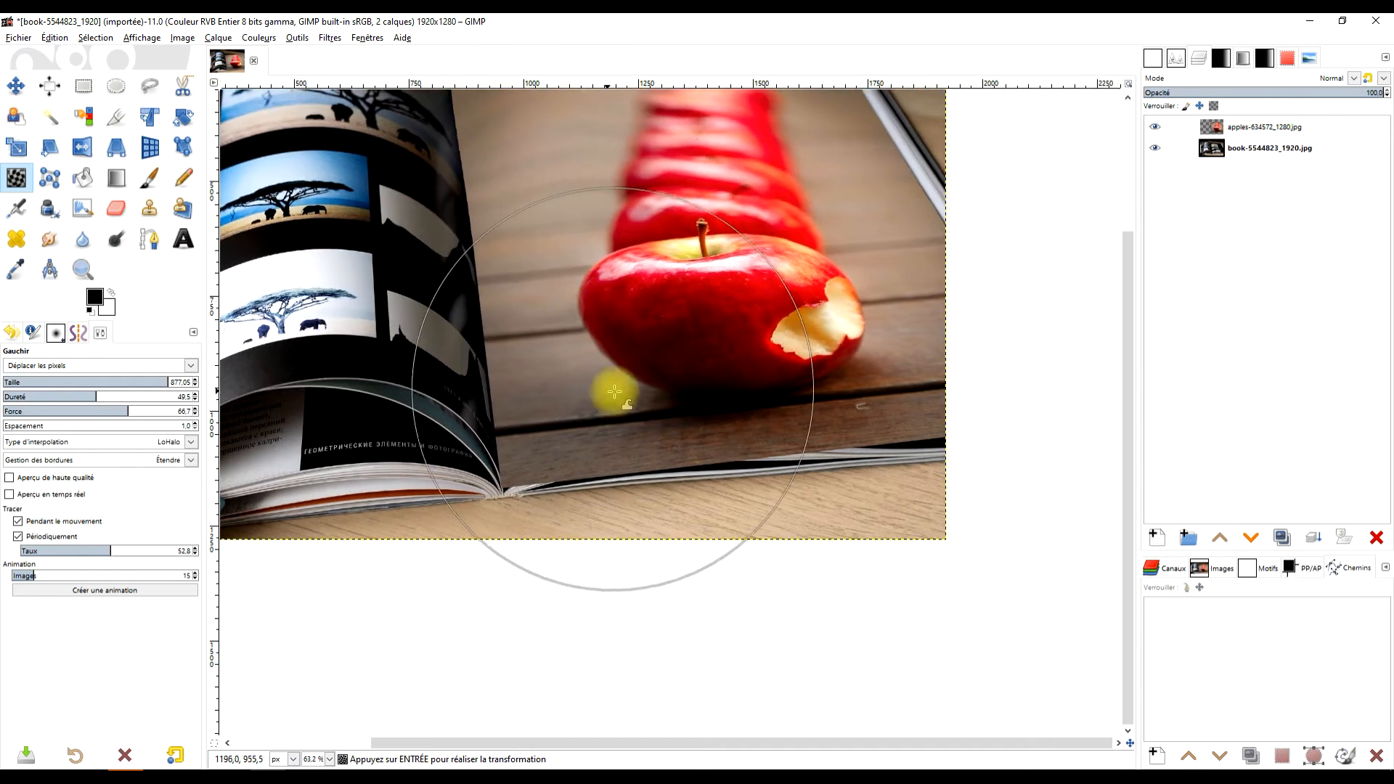
mouse_move(637, 457)
left_mouse_down()
mouse_move(643, 468)
mouse_move(648, 433)
left_mouse_up()
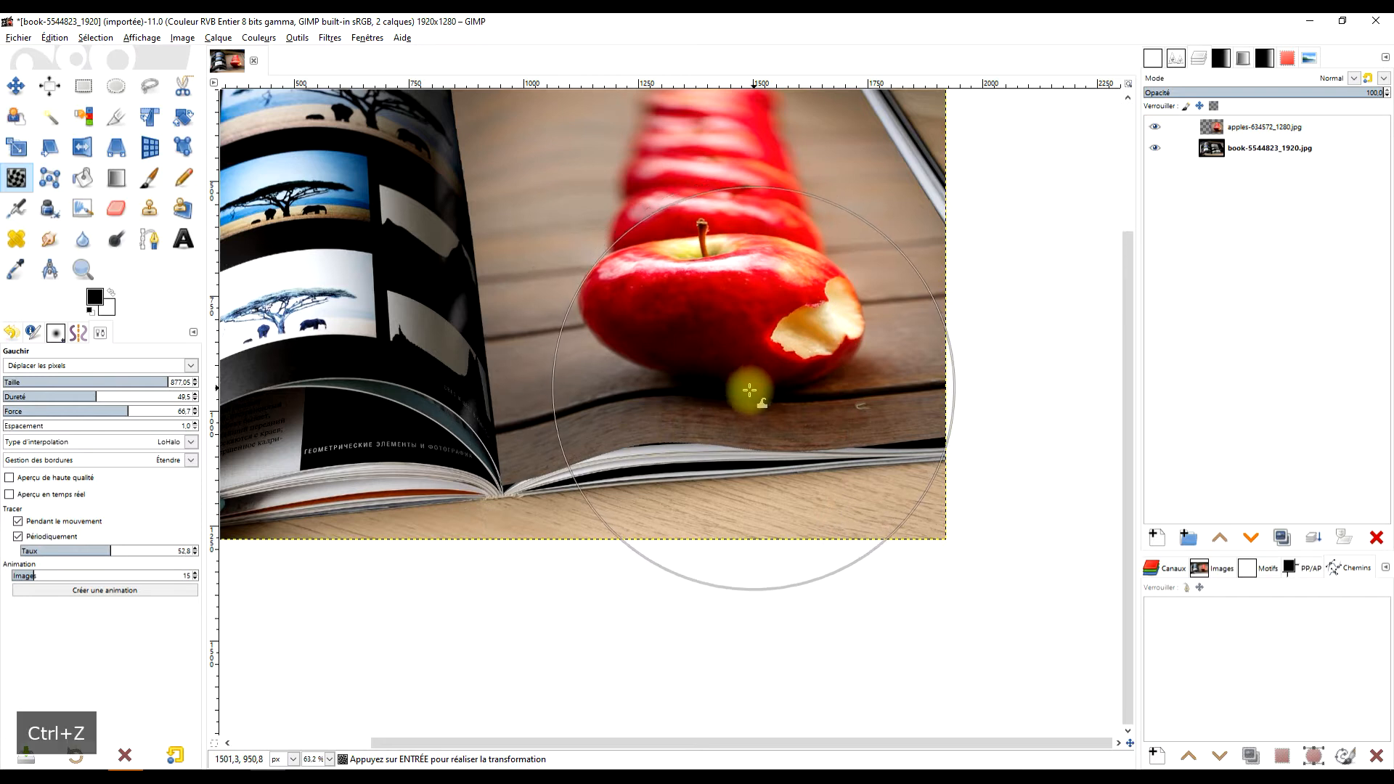
key("ctrl+z")
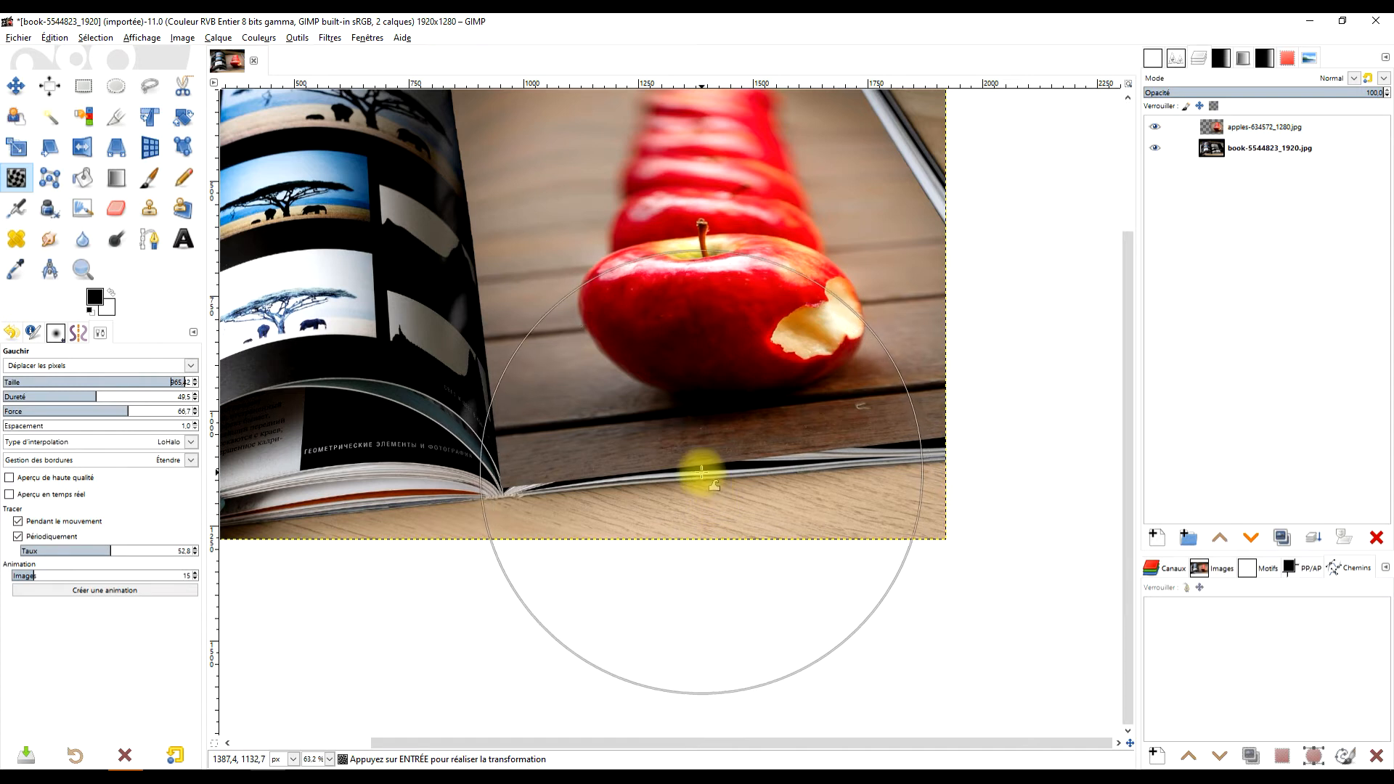
mouse_move(706, 492)
left_mouse_down()
mouse_move(676, 444)
mouse_move(610, 460)
left_mouse_up()
key("ctrl+z")
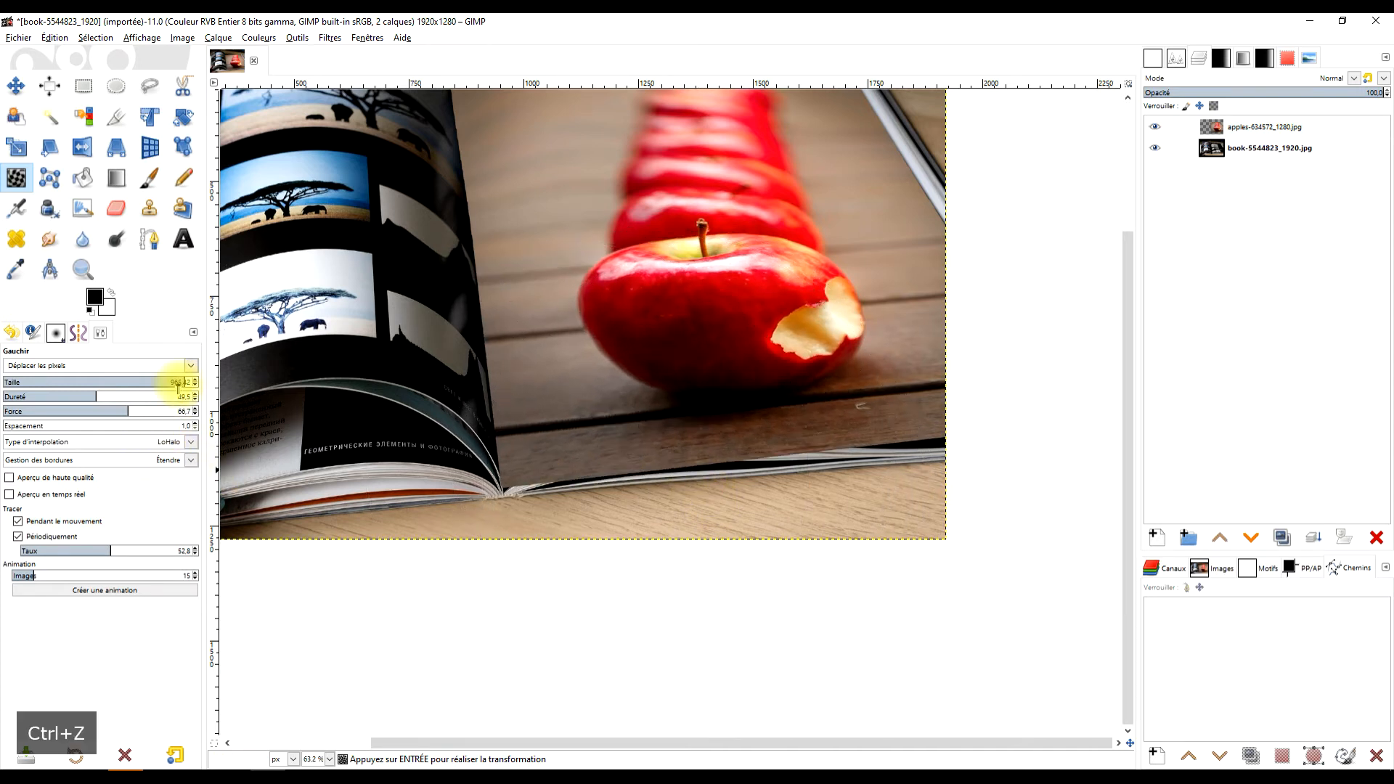
left_click_drag(241, 392, 437, 454)
left_click_drag(617, 481, 617, 449)
key("ctrl+z")
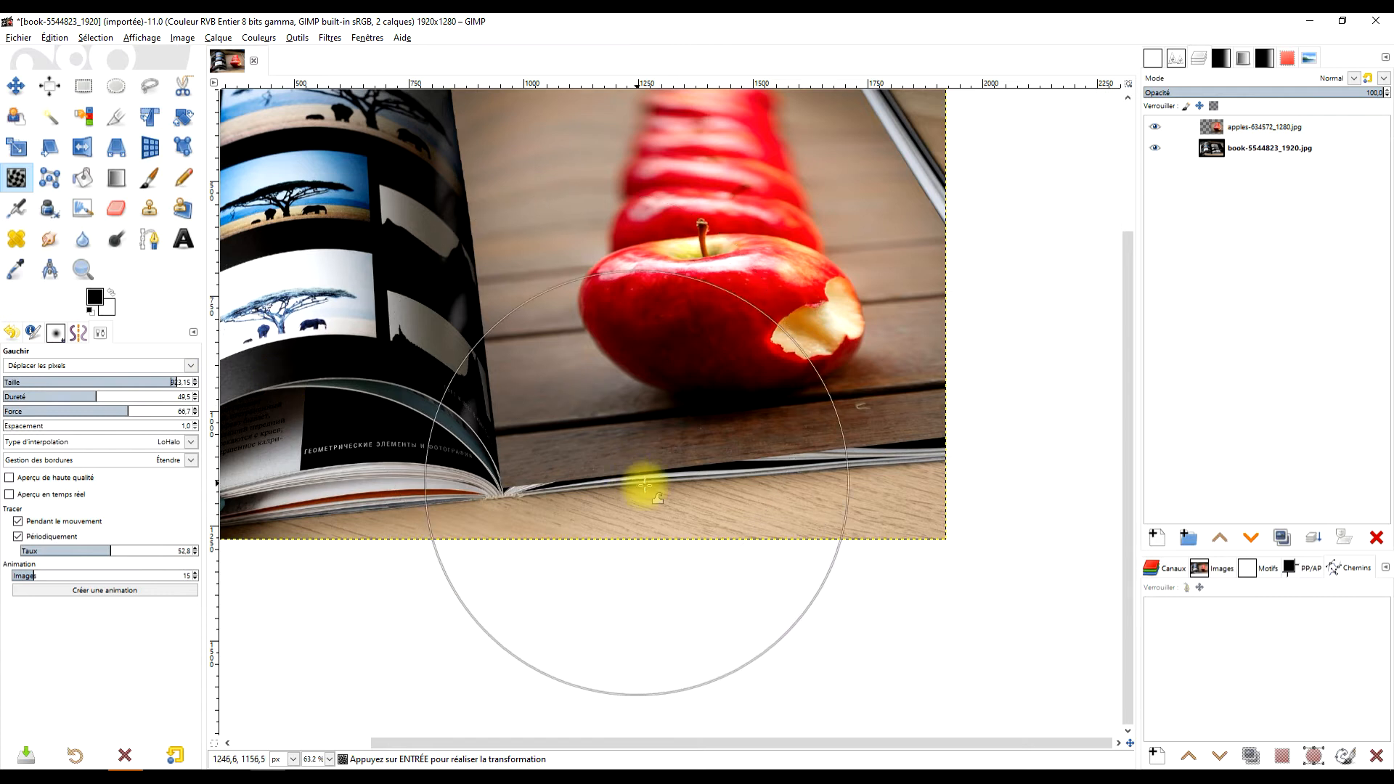
Warp the picture's lower edge upward along the page's bottom curve, using a size of 439.02 near the spine
mouse_move(681, 475)
left_mouse_down()
mouse_move(566, 480)
mouse_move(580, 455)
mouse_move(699, 450)
mouse_move(700, 434)
mouse_move(706, 448)
mouse_move(941, 444)
left_mouse_up()
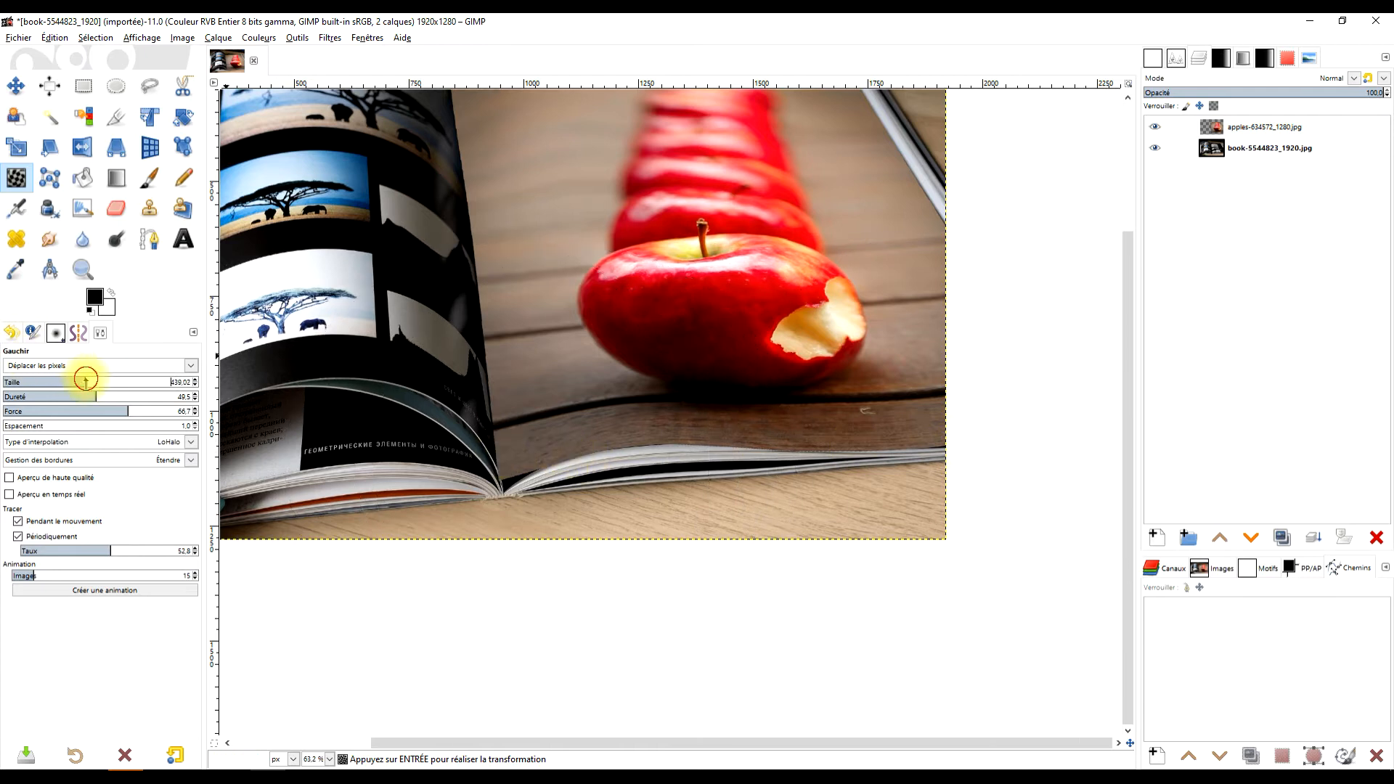
left_click_drag(510, 473, 549, 480)
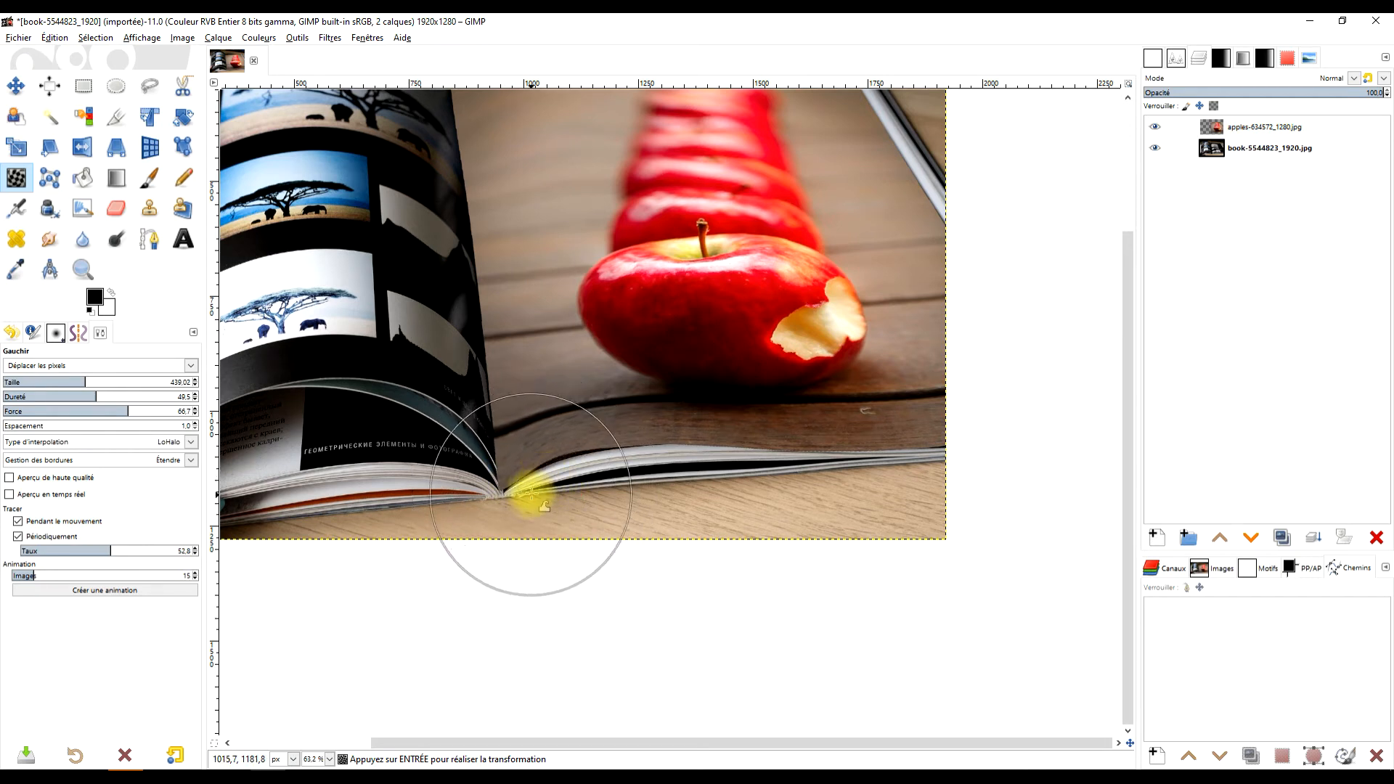
scroll(531, 489, "up", 2)
mouse_move(482, 438)
left_mouse_down()
mouse_move(458, 472)
mouse_move(467, 482)
mouse_move(363, 439)
mouse_move(656, 395)
mouse_move(619, 405)
left_mouse_up()
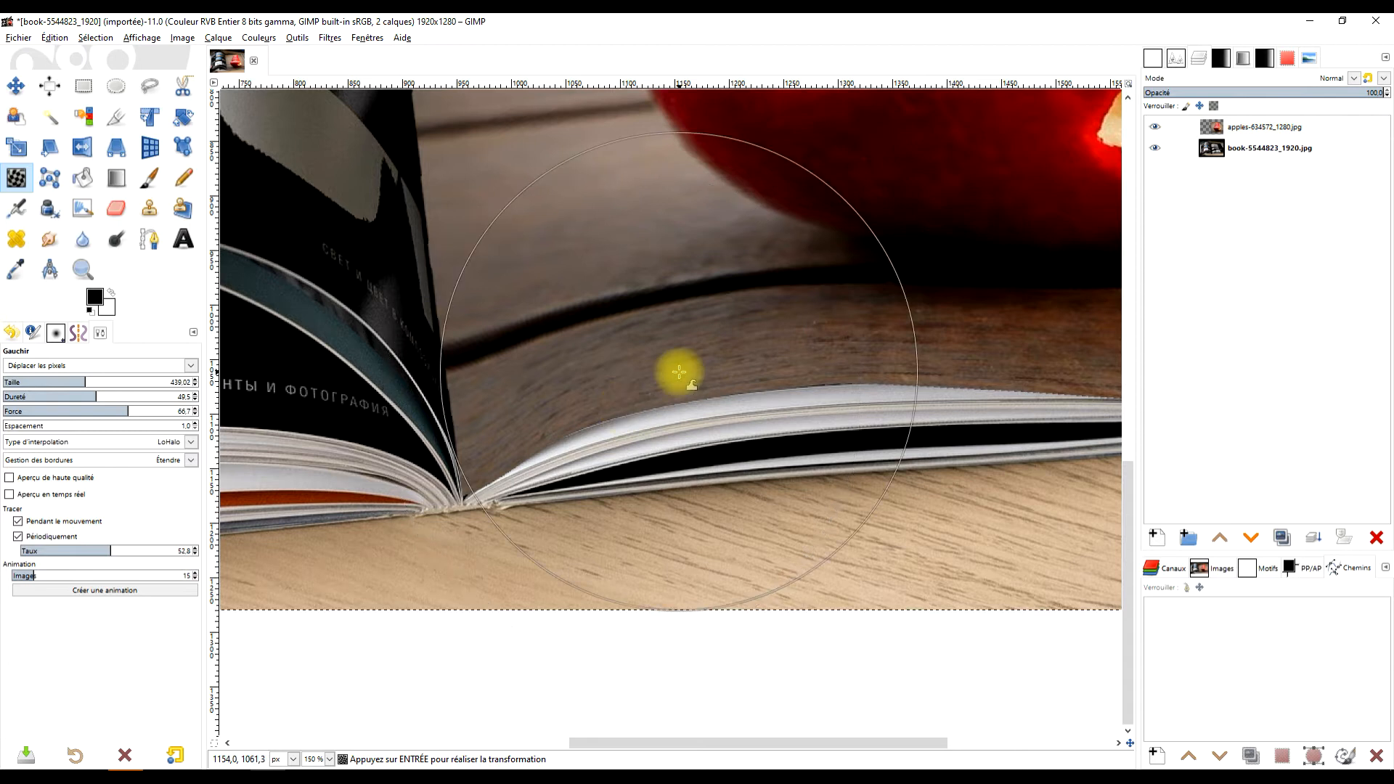
Push the picture's left edge slightly to the right along the book's spine, working from the bottom of the page upward
left_click_drag(587, 267, 637, 380)
left_click_drag(492, 393, 508, 392)
left_click_drag(616, 300, 686, 490)
left_click_drag(531, 415, 547, 412)
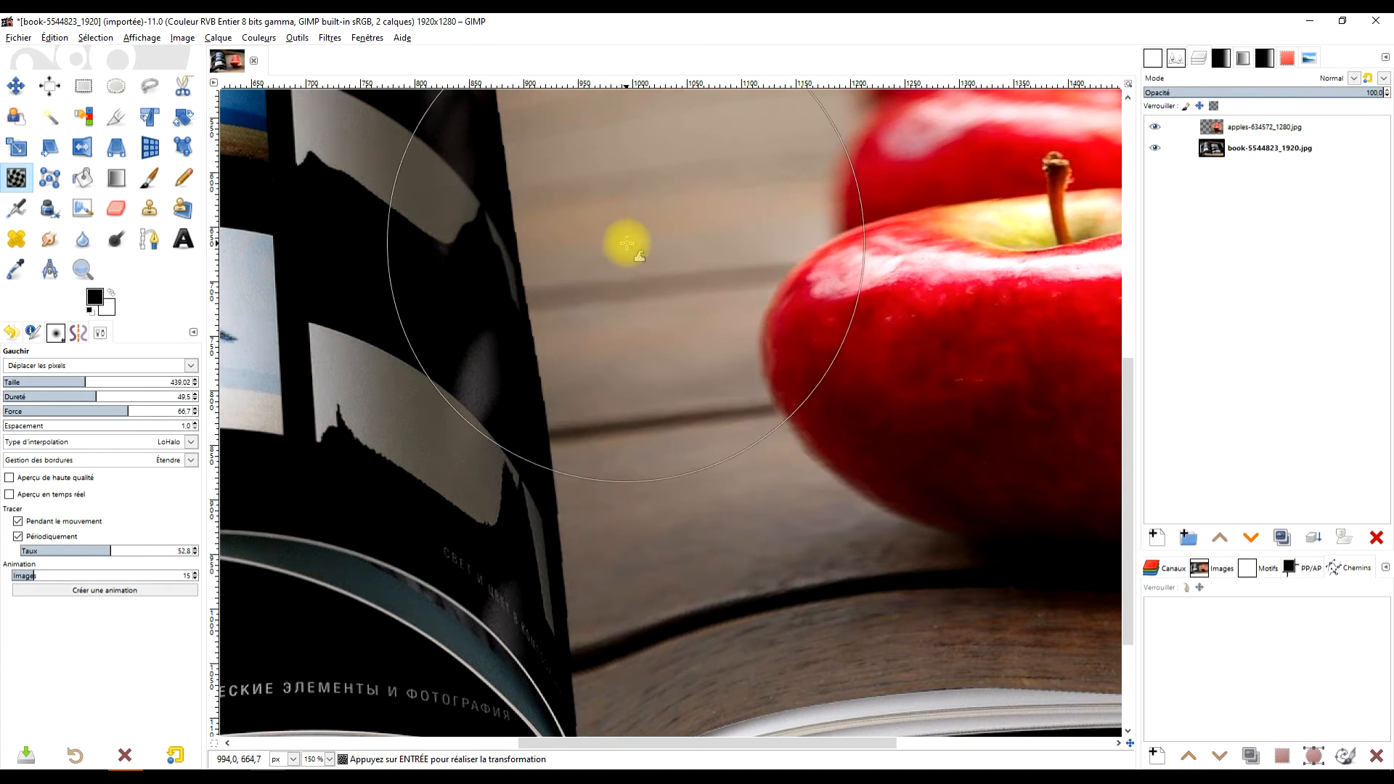
left_click_drag(626, 242, 665, 389)
left_click_drag(558, 409, 570, 409)
mouse_move(632, 254)
left_mouse_down()
mouse_move(697, 352)
mouse_move(697, 425)
left_mouse_up()
left_click_drag(603, 439, 612, 440)
left_click_drag(567, 302, 579, 301)
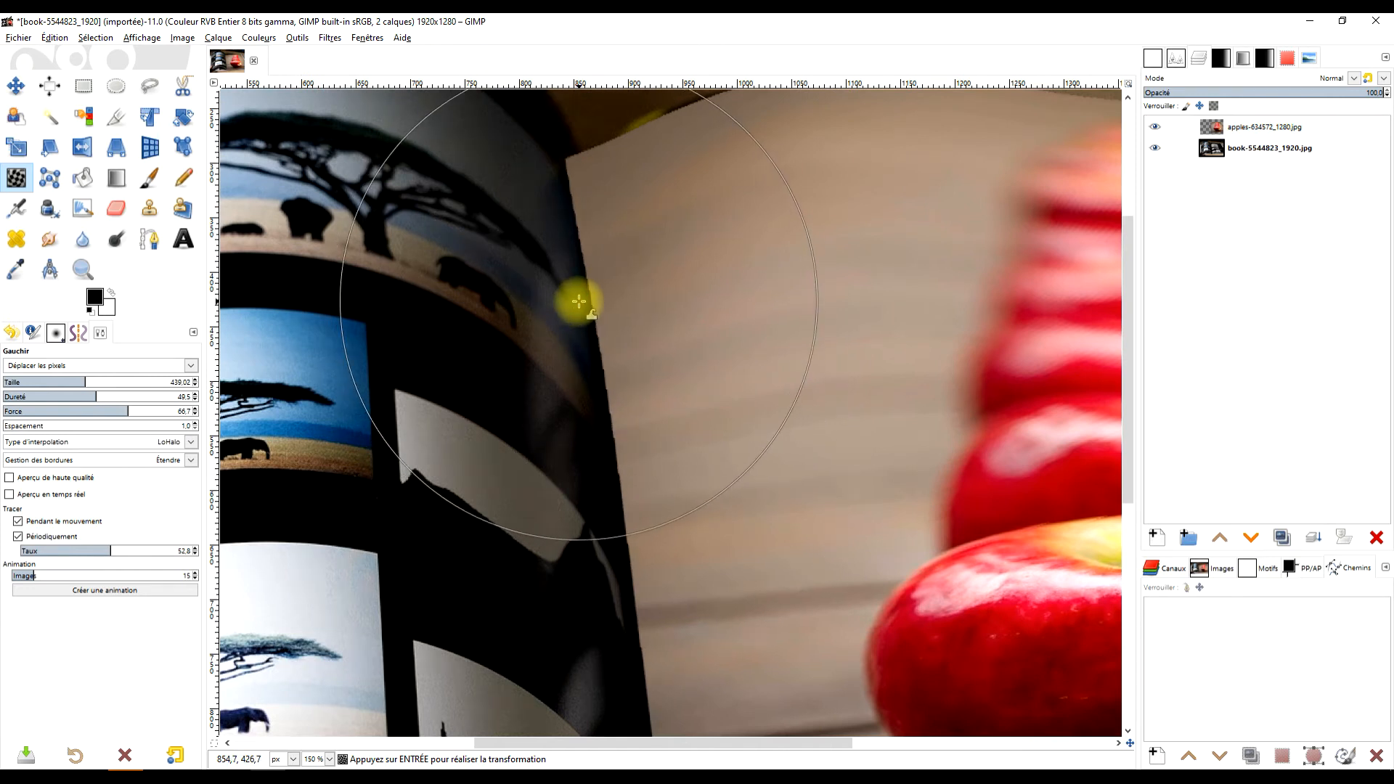
Fit the picture's upper-left corner to the page's curve with short warp strokes, finishing with a size of 208.48
left_click_drag(712, 193, 698, 371)
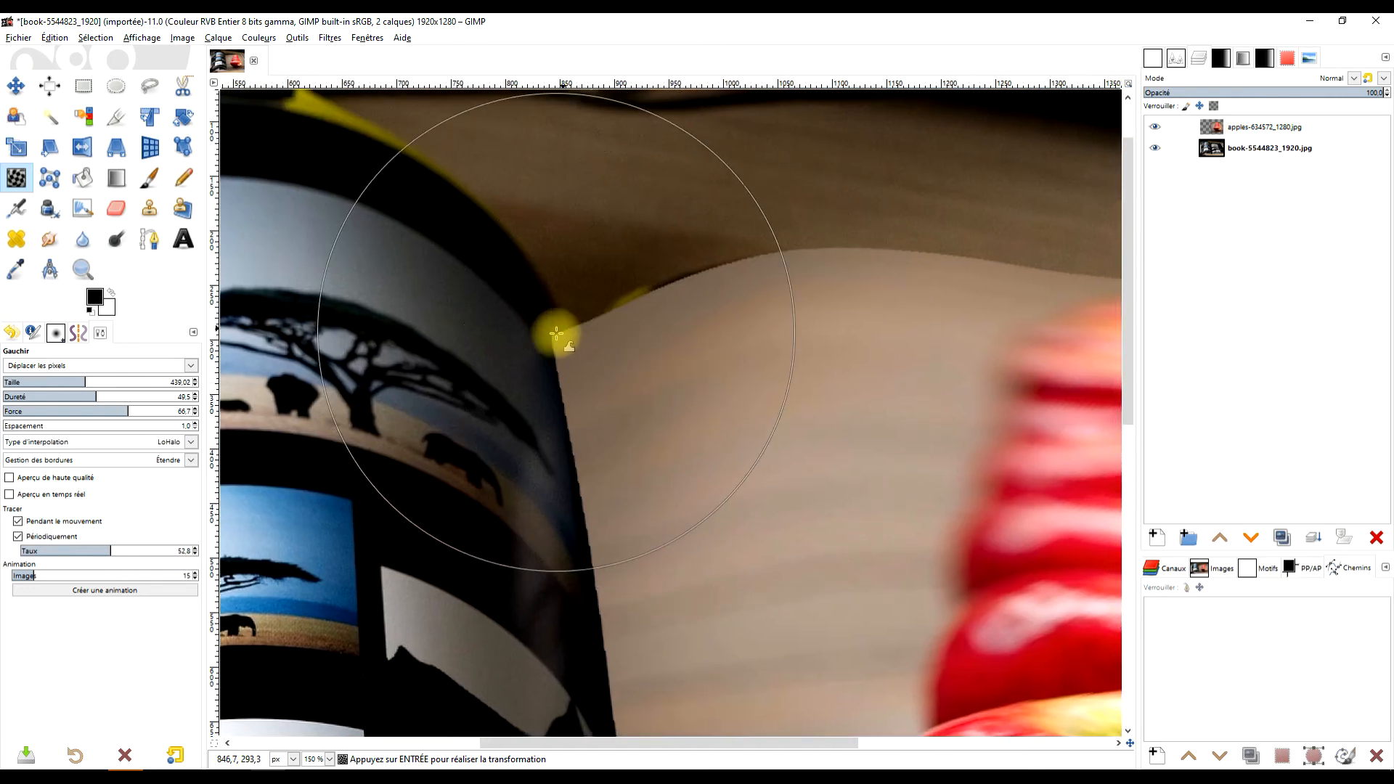
left_click_drag(559, 346, 564, 351)
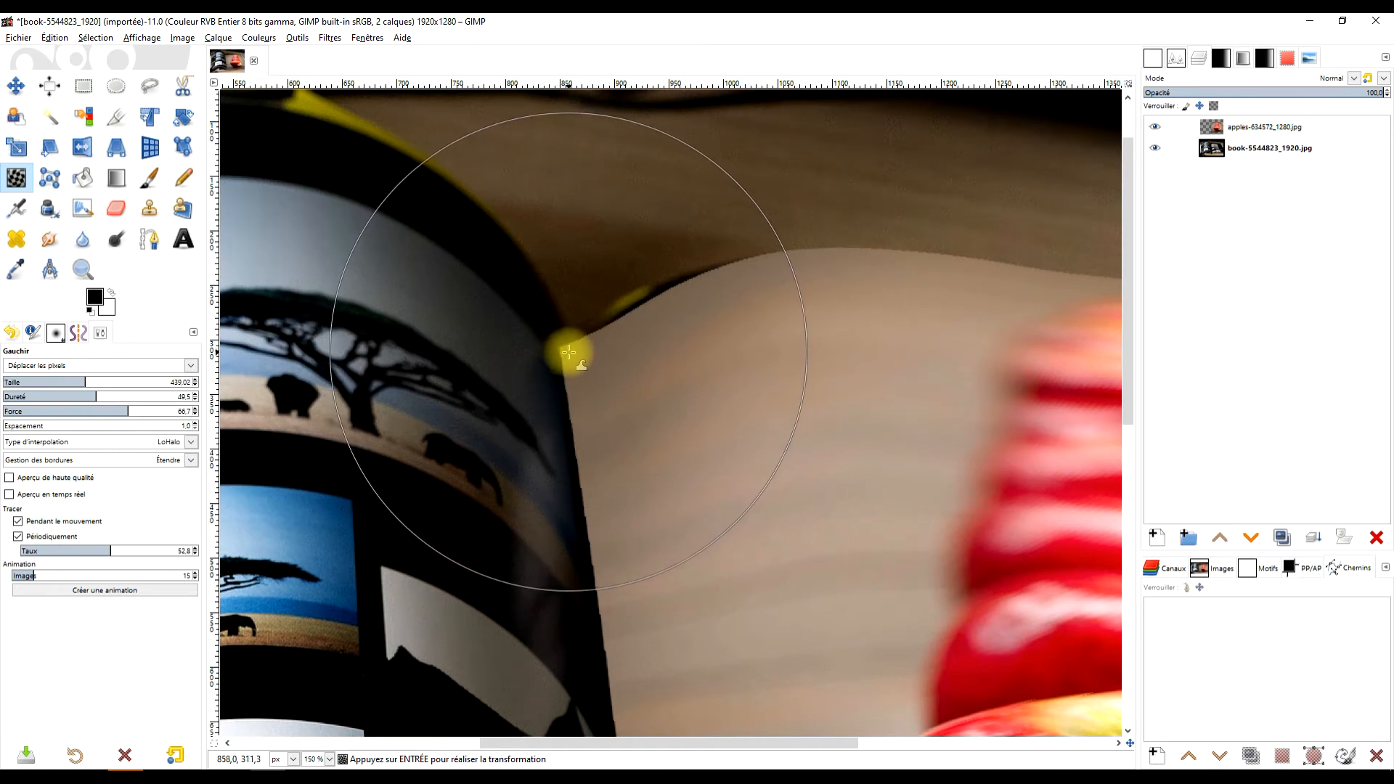
left_click_drag(650, 320, 642, 310)
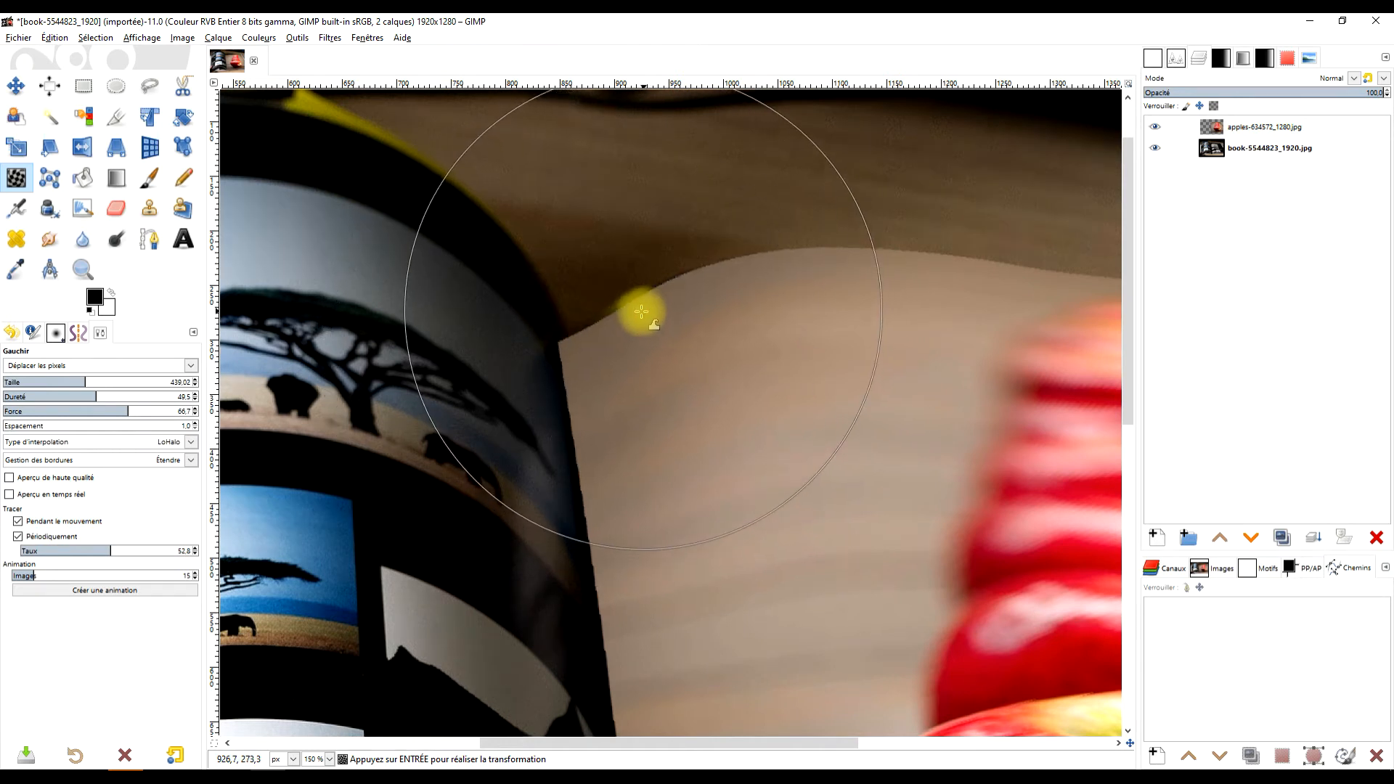
mouse_move(557, 335)
left_mouse_down()
mouse_move(567, 347)
mouse_move(626, 328)
left_mouse_up()
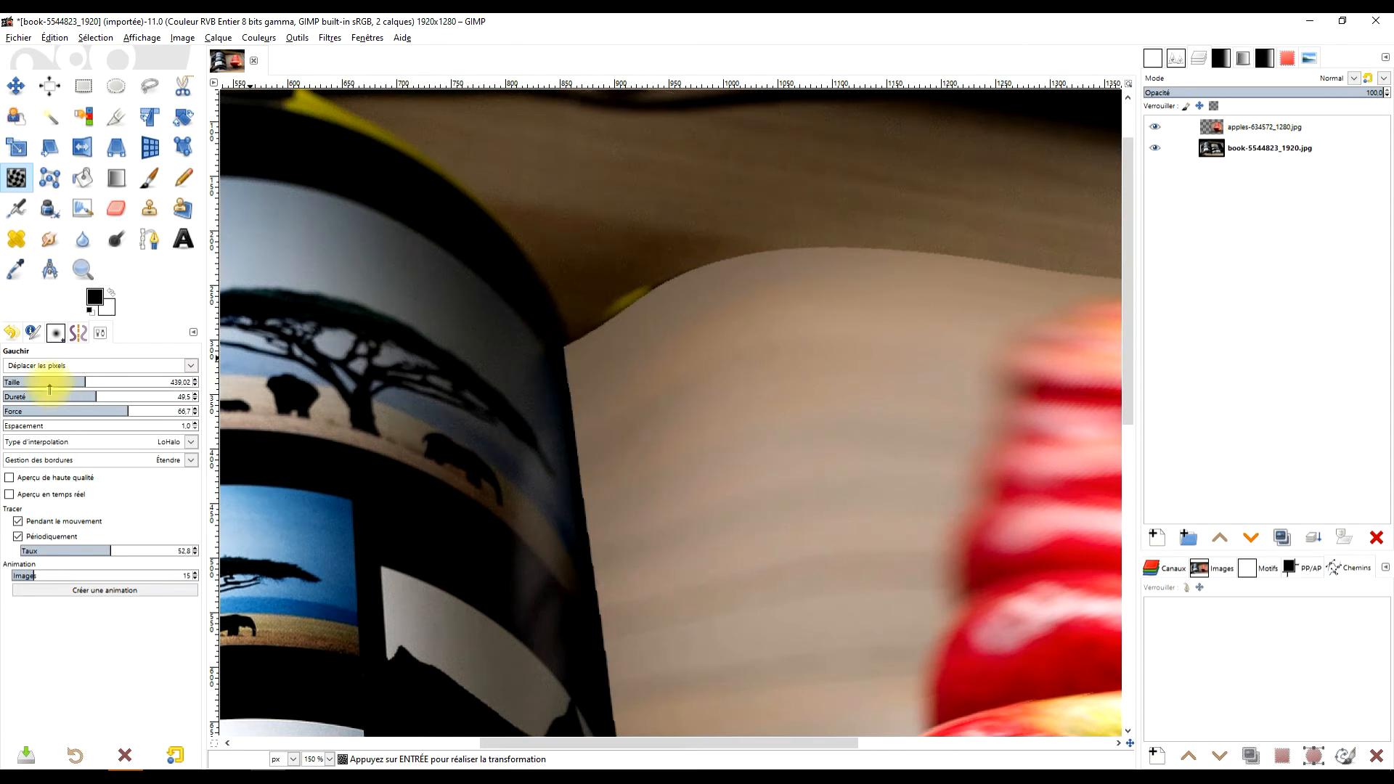
left_click_drag(555, 350, 619, 340)
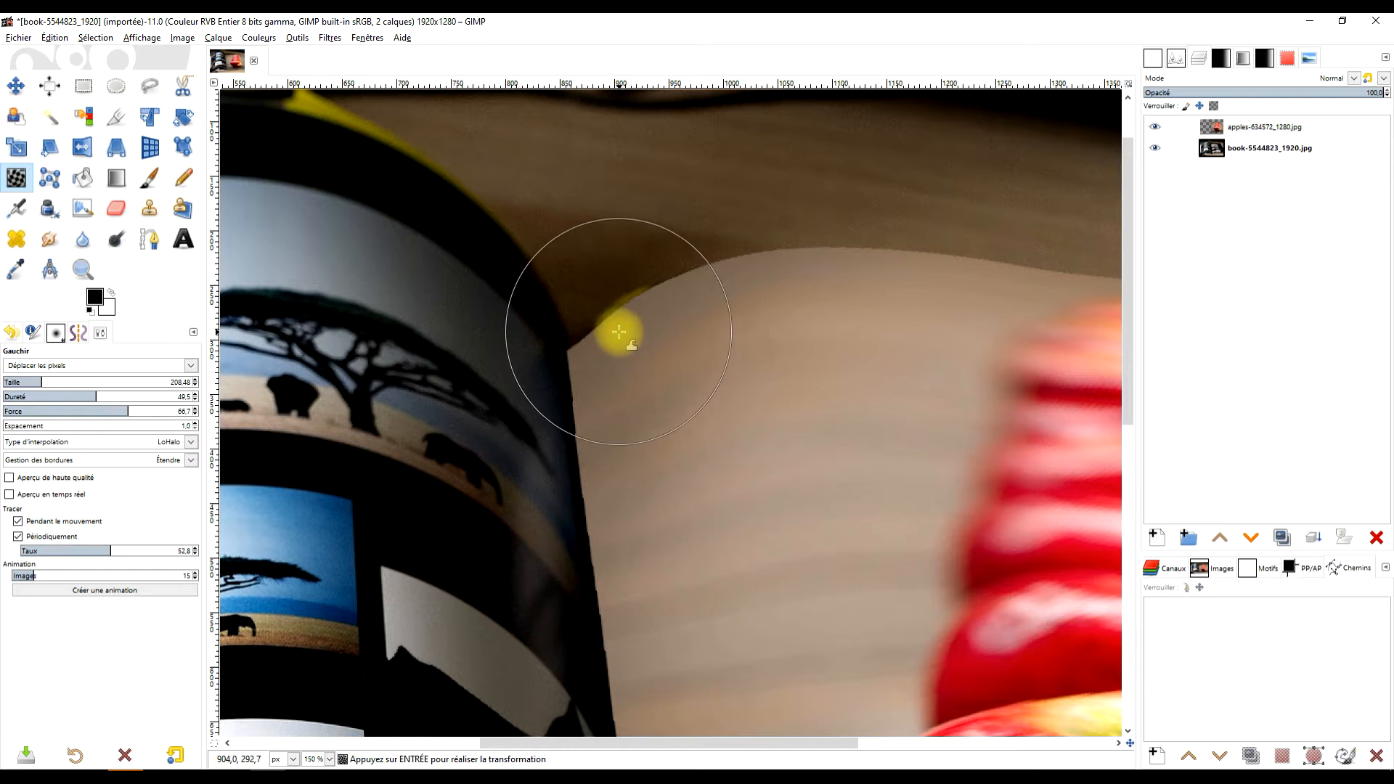
left_click_drag(567, 351, 600, 342)
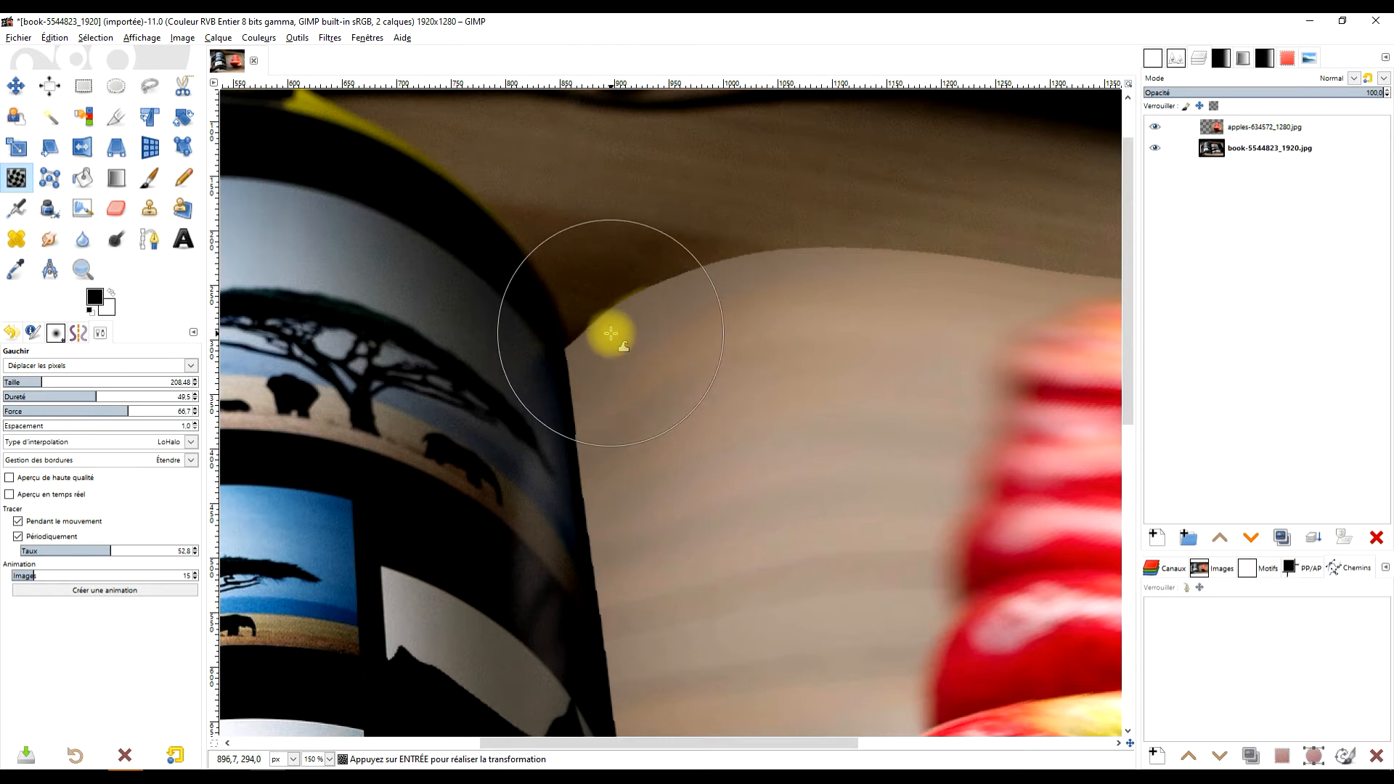
Nudge the picture's upper-right corner slightly inward along the page's outer edge
scroll(654, 342, "down", 2)
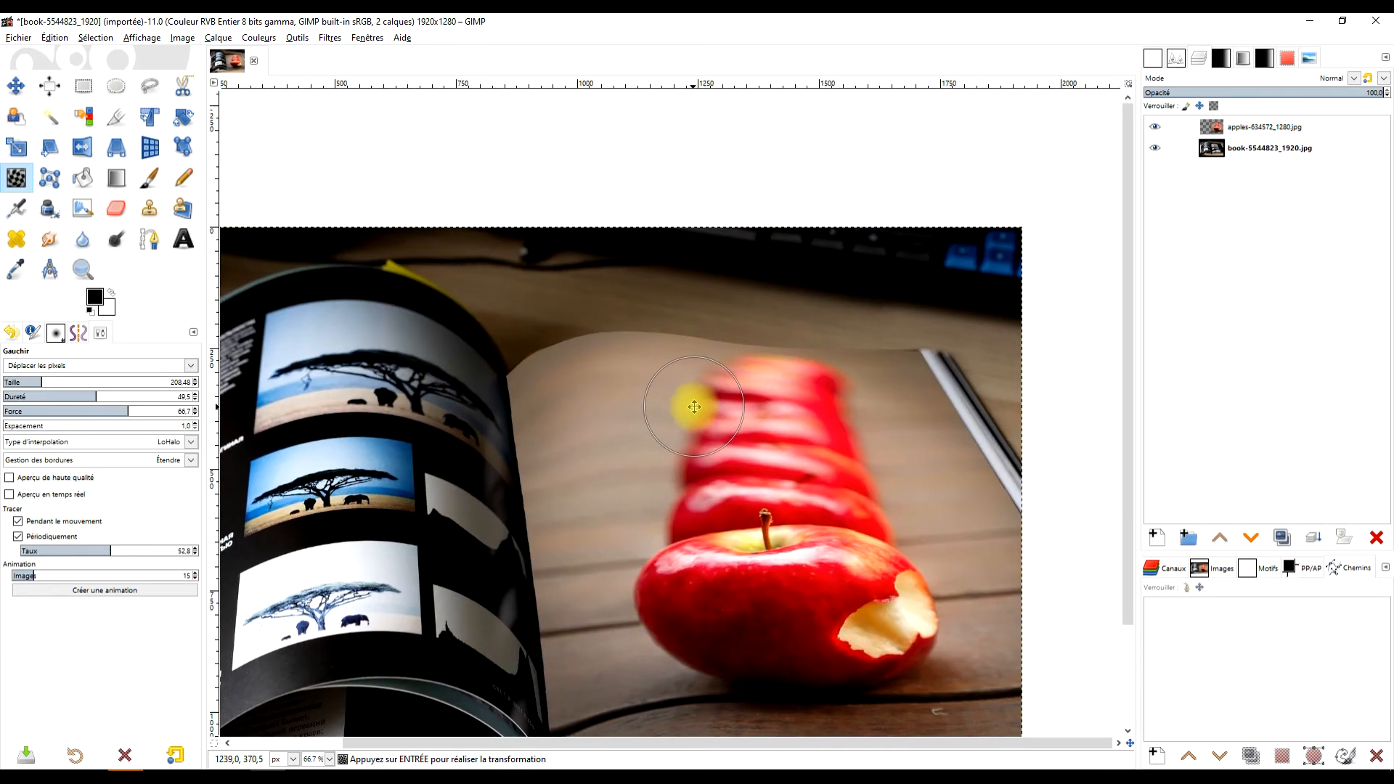
scroll(918, 373, "up", 3)
left_click_drag(834, 426, 823, 431)
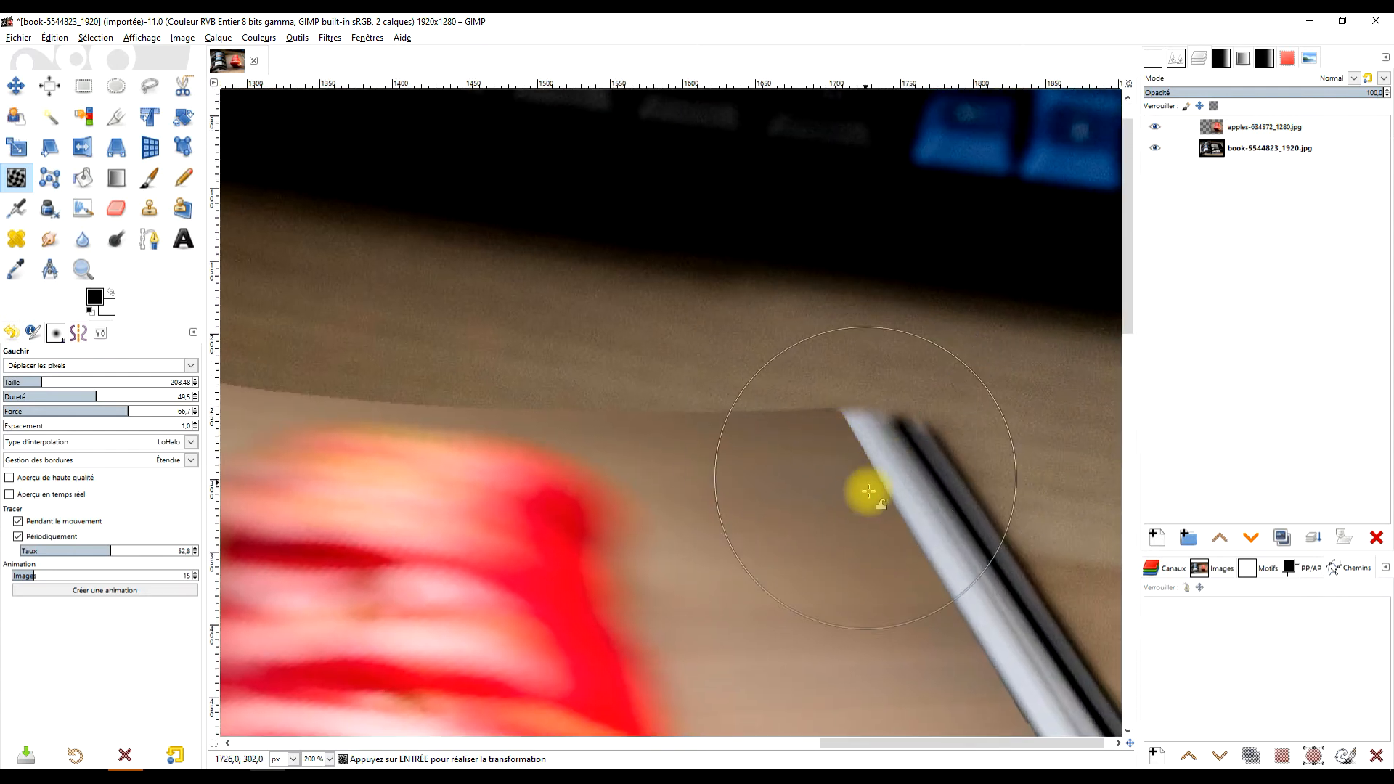
scroll(864, 487, "down", 2)
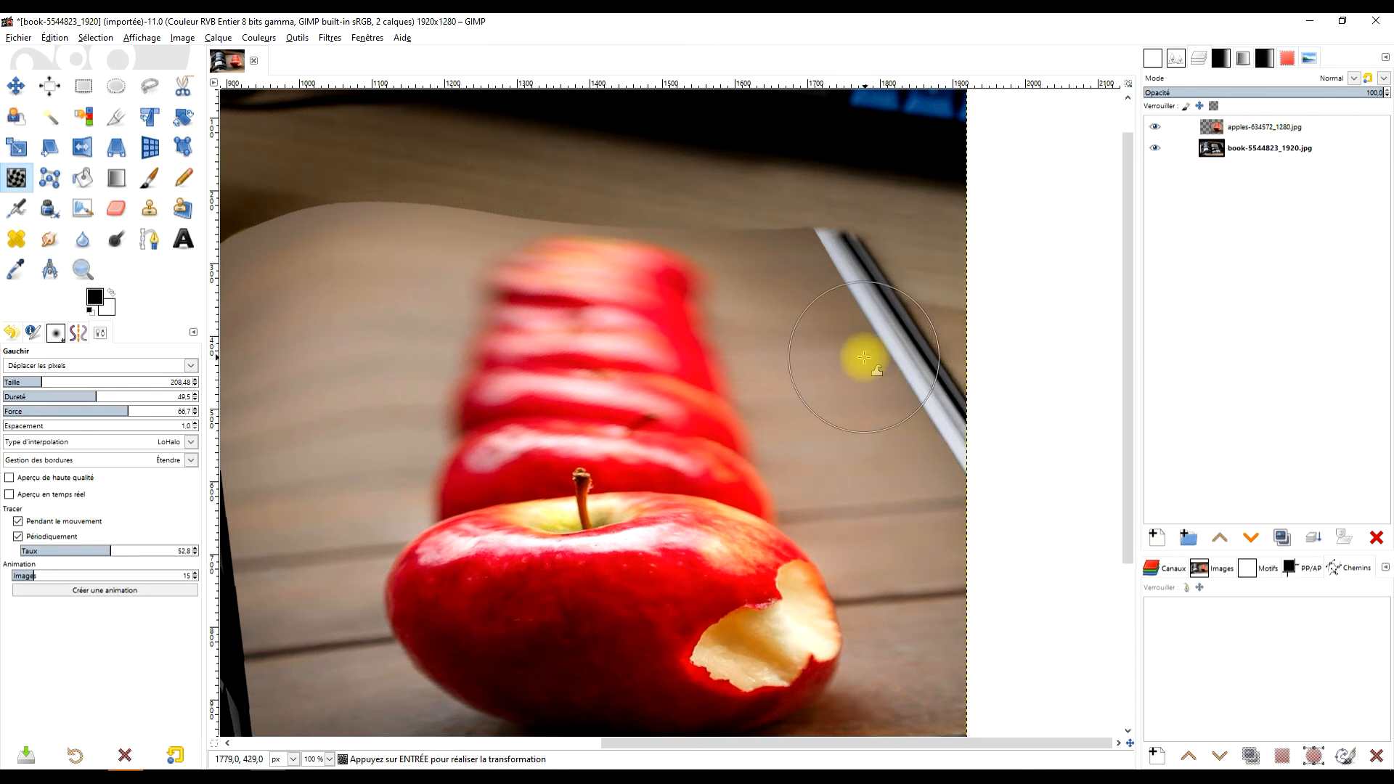
Set the warp size to 469.76 and smooth the picture's lower edge along the page's bottom border
scroll(864, 357, "down", 3)
scroll(725, 438, "up", 3)
left_click_drag(945, 567, 807, 514)
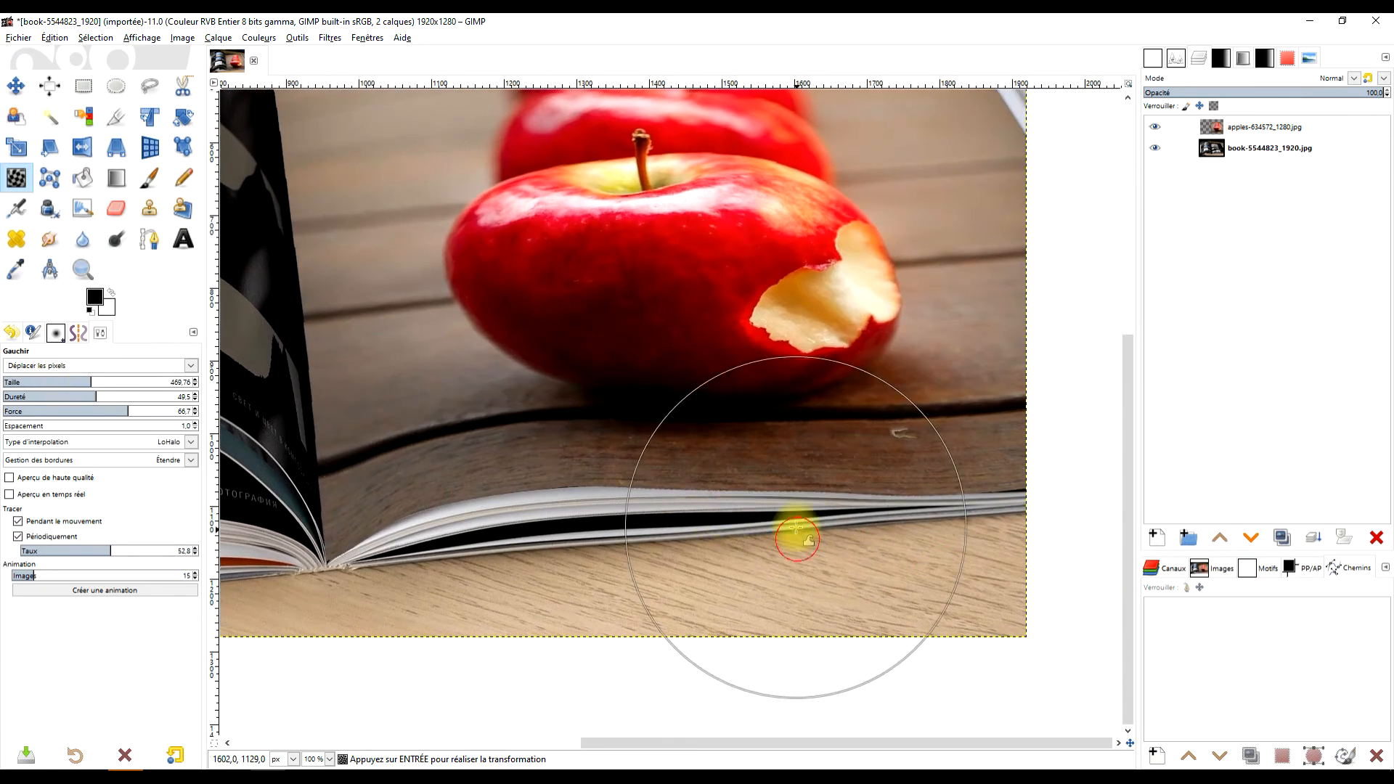
left_click_drag(797, 522, 967, 507)
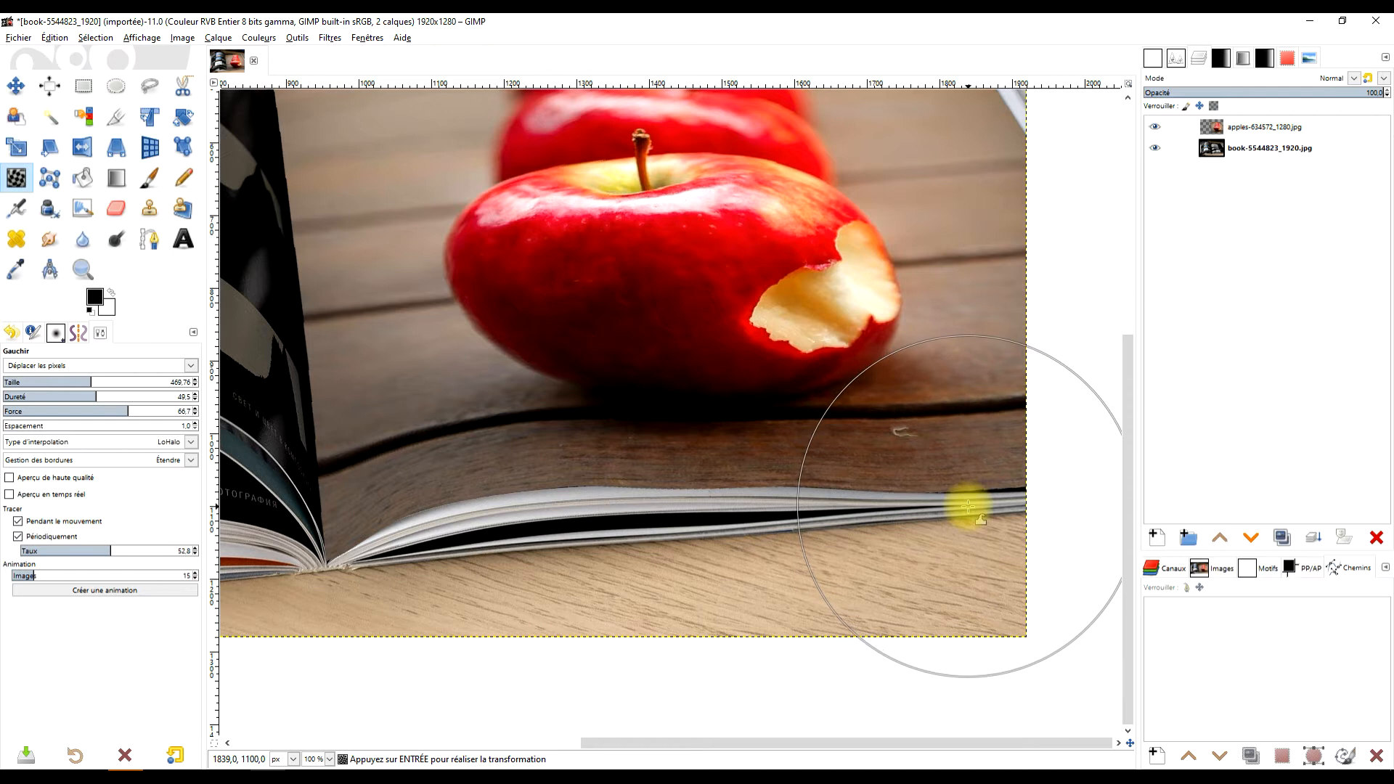
left_click_drag(1038, 463, 1040, 474)
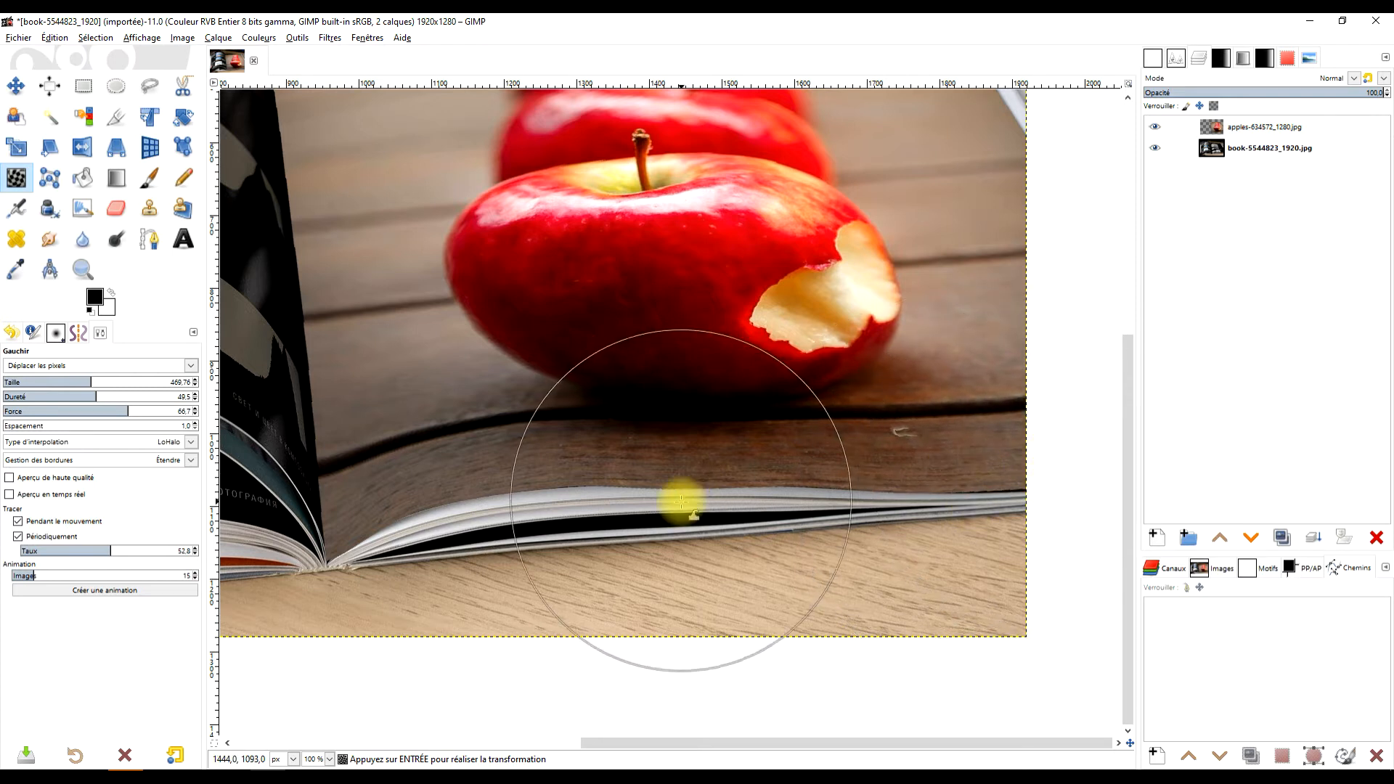
left_click_drag(678, 498, 690, 473)
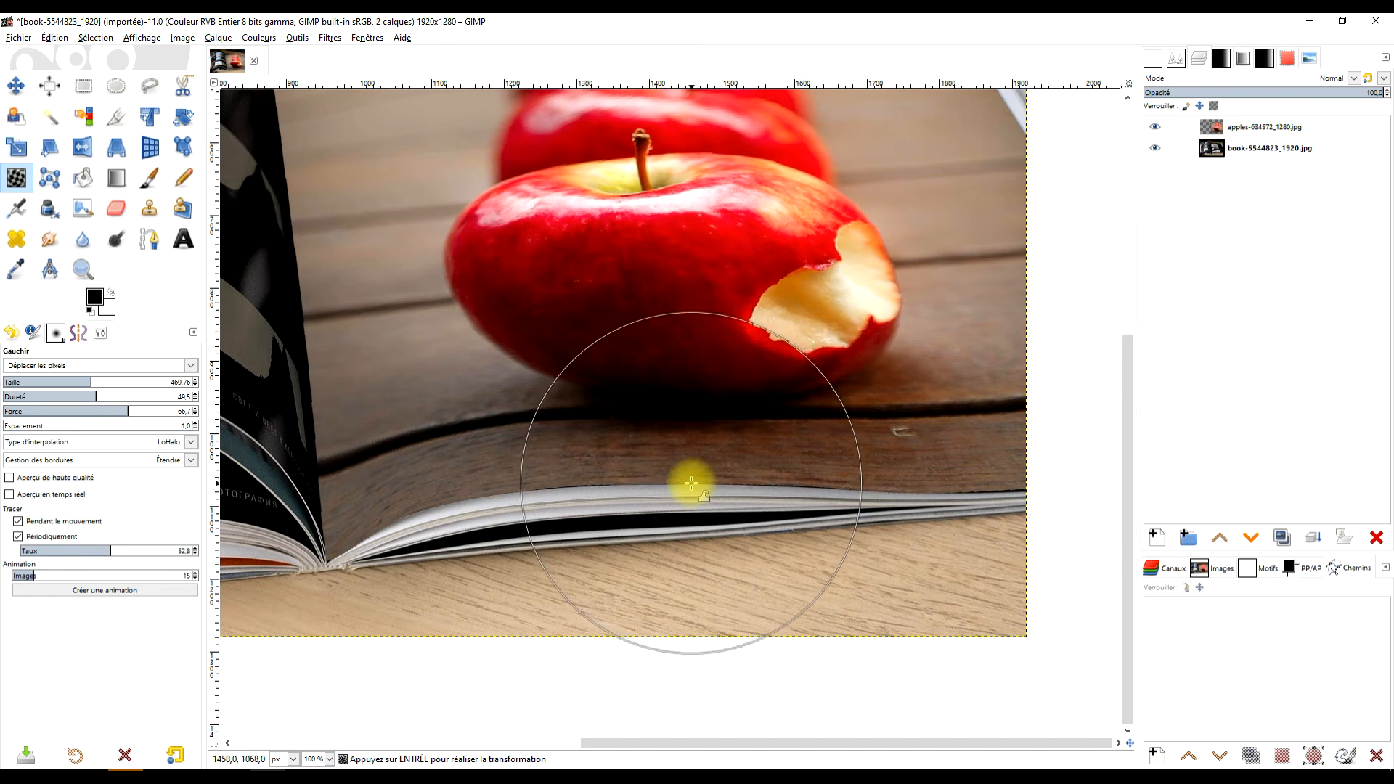
left_click_drag(479, 500, 477, 495)
left_click_drag(569, 482, 578, 484)
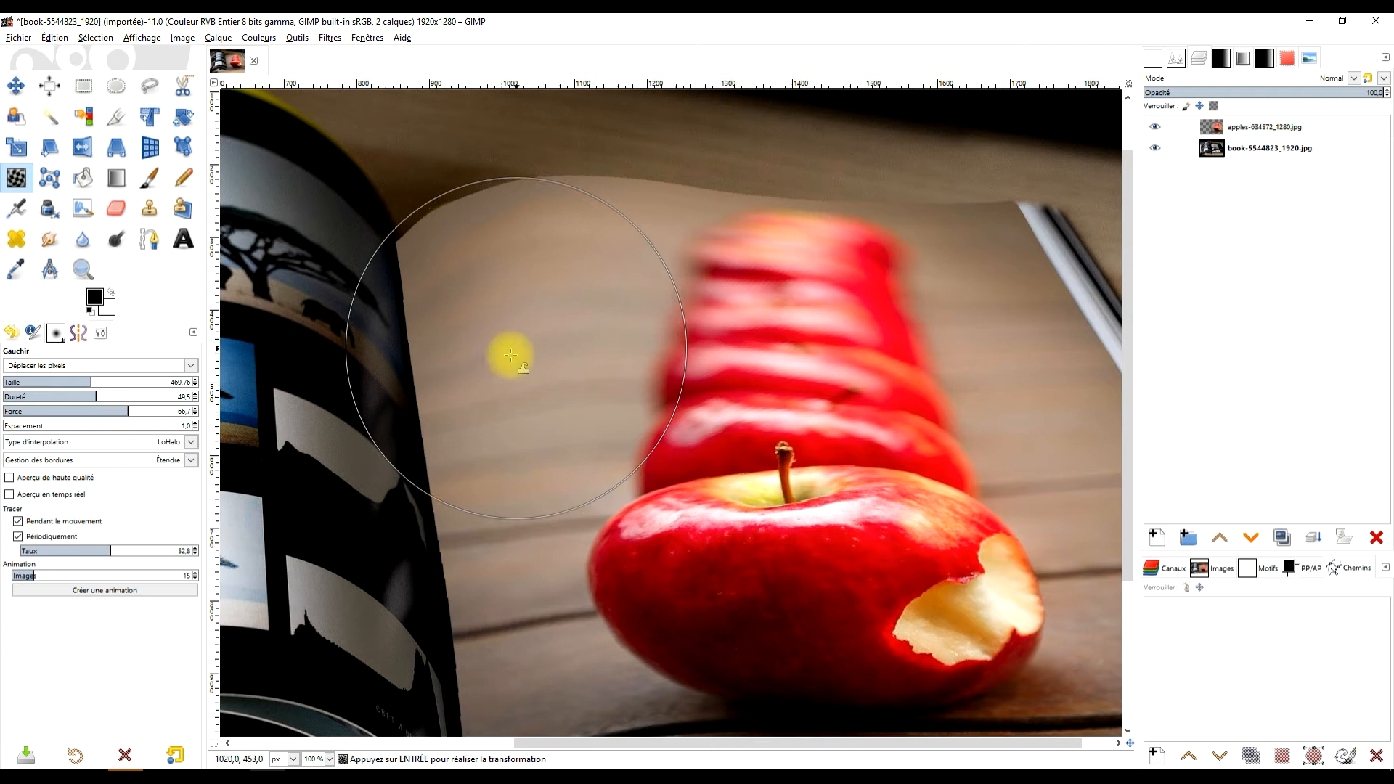
Touch up the picture's left edge along the spine and its lower-left corner, using a warp size of 196.96 for the corner
left_click_drag(409, 437, 409, 437)
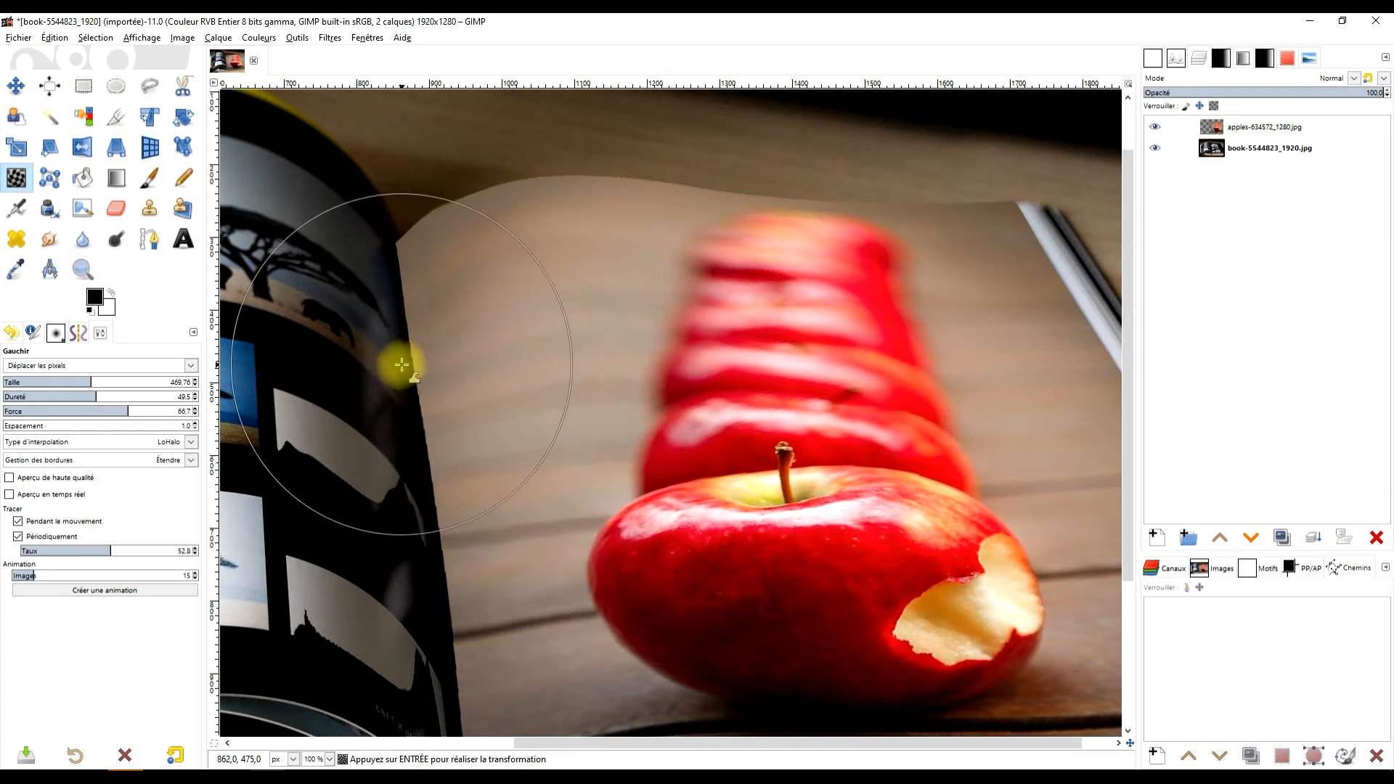
left_click_drag(389, 315, 391, 344)
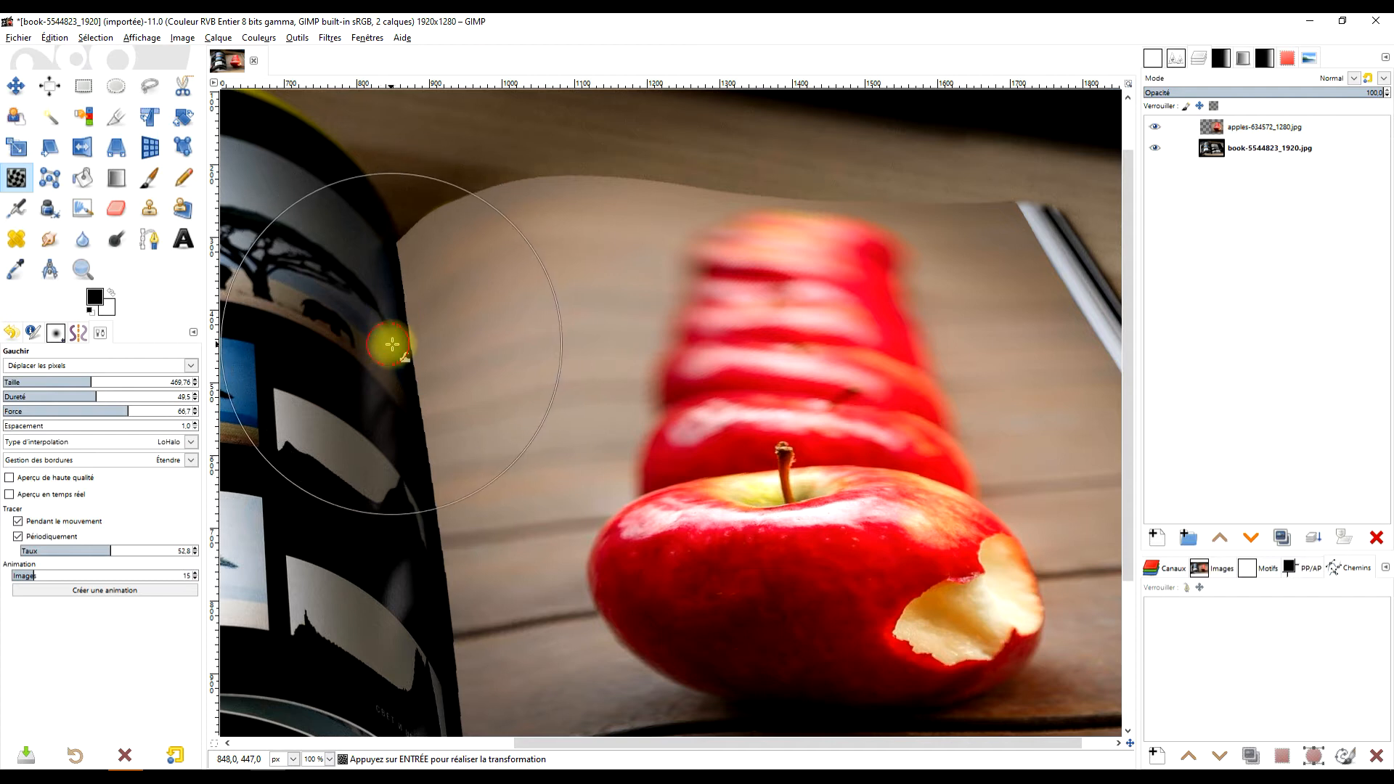
scroll(507, 423, "down", 3)
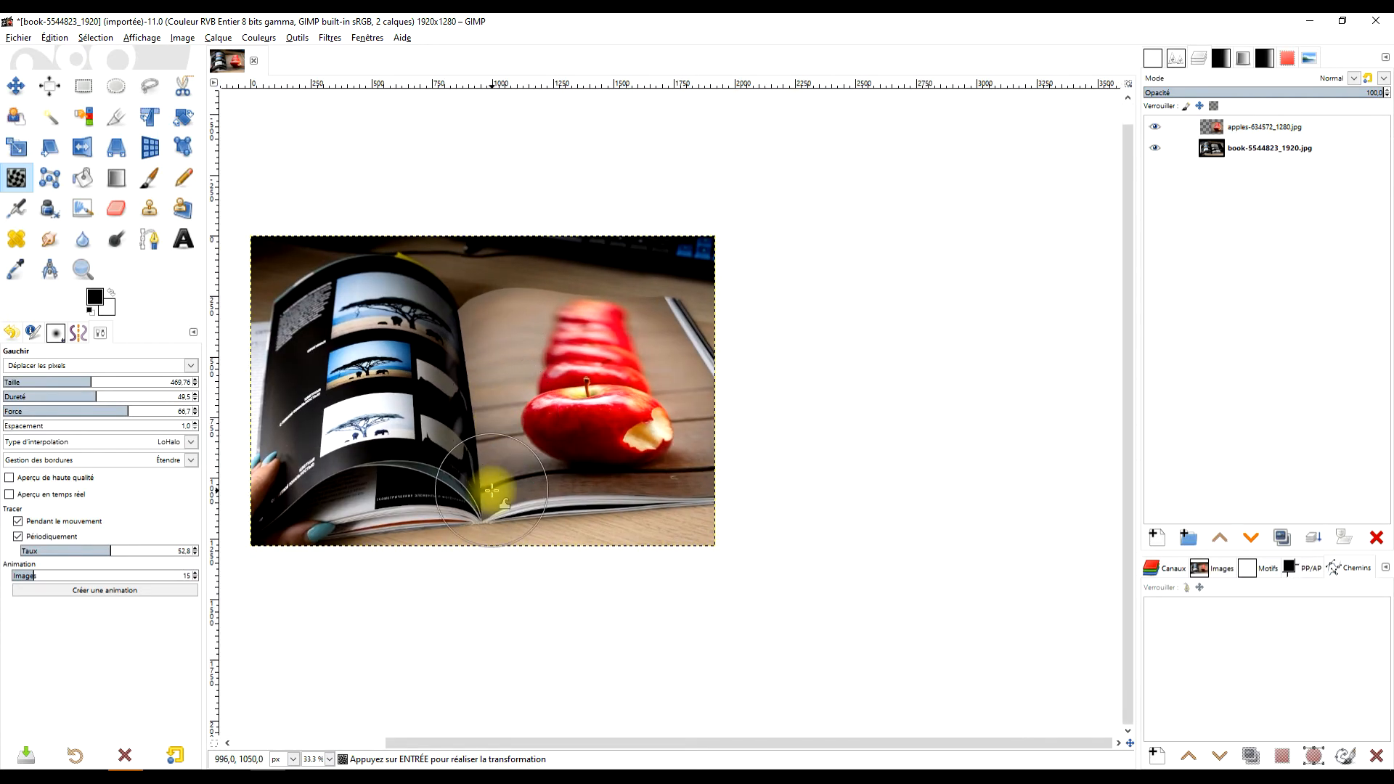
scroll(531, 565, "up", 3)
scroll(528, 566, "up", 2)
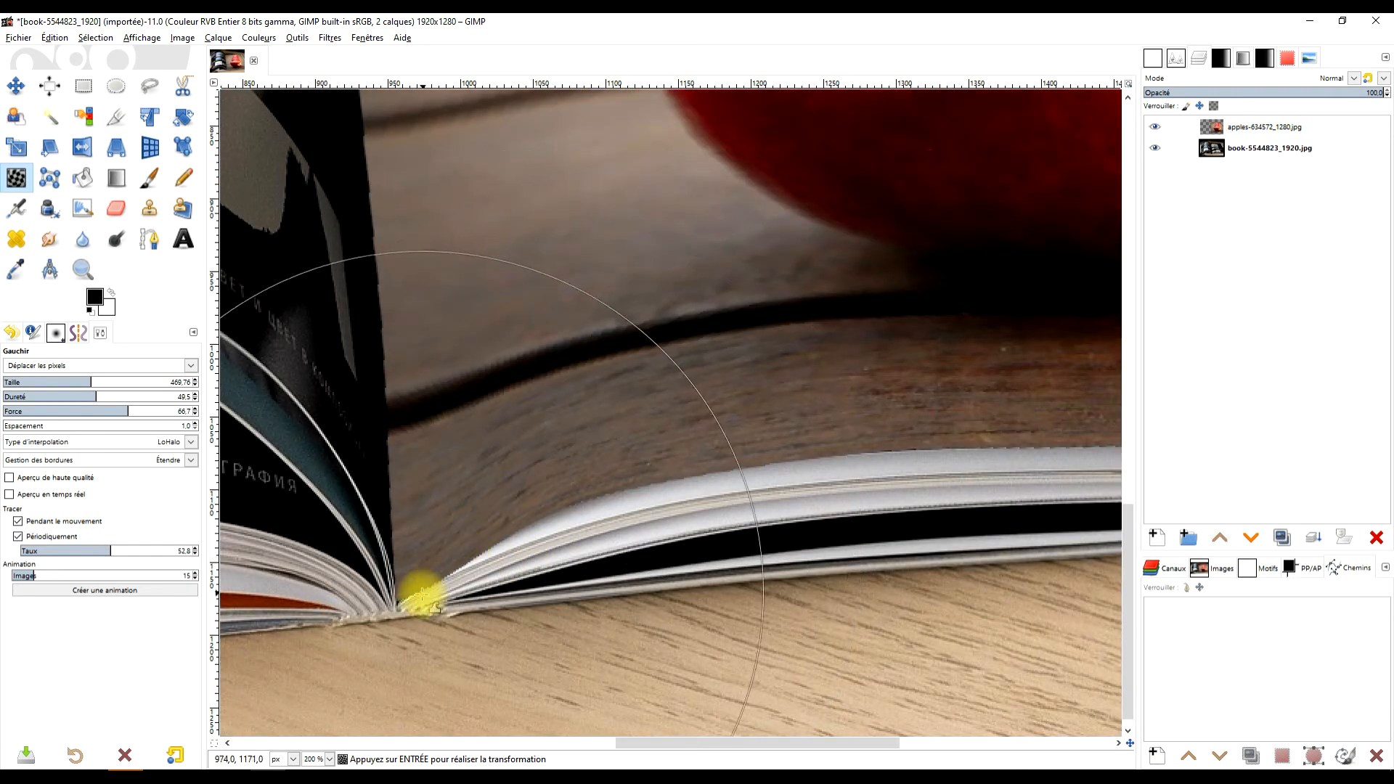
left_click(40, 379)
mouse_move(476, 626)
left_mouse_down()
mouse_move(453, 579)
mouse_move(455, 591)
mouse_move(375, 583)
mouse_move(582, 550)
mouse_move(611, 534)
mouse_move(601, 521)
mouse_move(609, 534)
mouse_move(515, 535)
mouse_move(686, 536)
mouse_move(411, 371)
mouse_move(377, 379)
mouse_move(377, 286)
left_mouse_up()
left_click_drag(609, 269, 662, 475)
Set the warp size to 619.61 and push the picture's left edge further right along the spine up to the top corner
scroll(639, 356, "down", 1)
scroll(723, 345, "down", 1)
scroll(722, 345, "down", 1)
left_click_drag(785, 323, 750, 522)
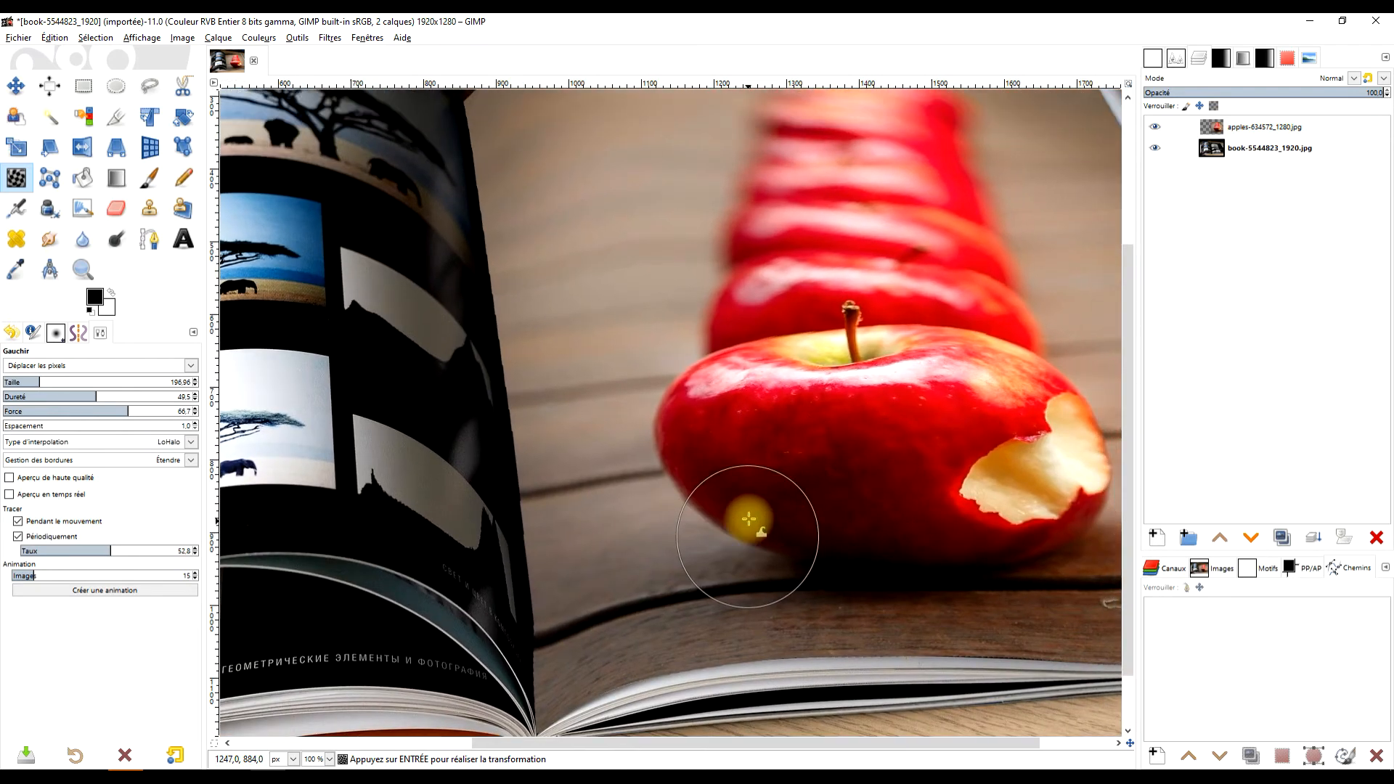
left_click(119, 385)
left_click_drag(390, 267, 405, 268)
left_click_drag(412, 494, 420, 497)
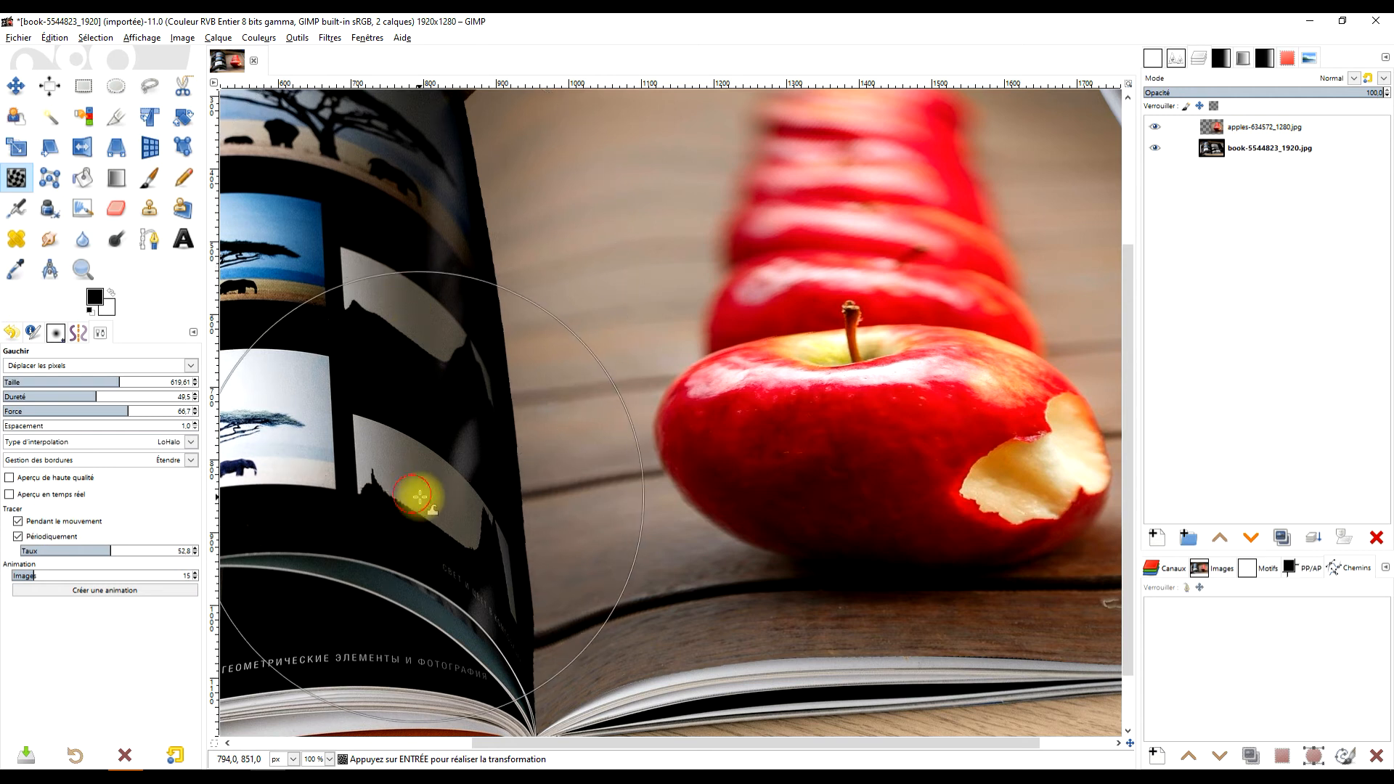
scroll(569, 351, "down", 2)
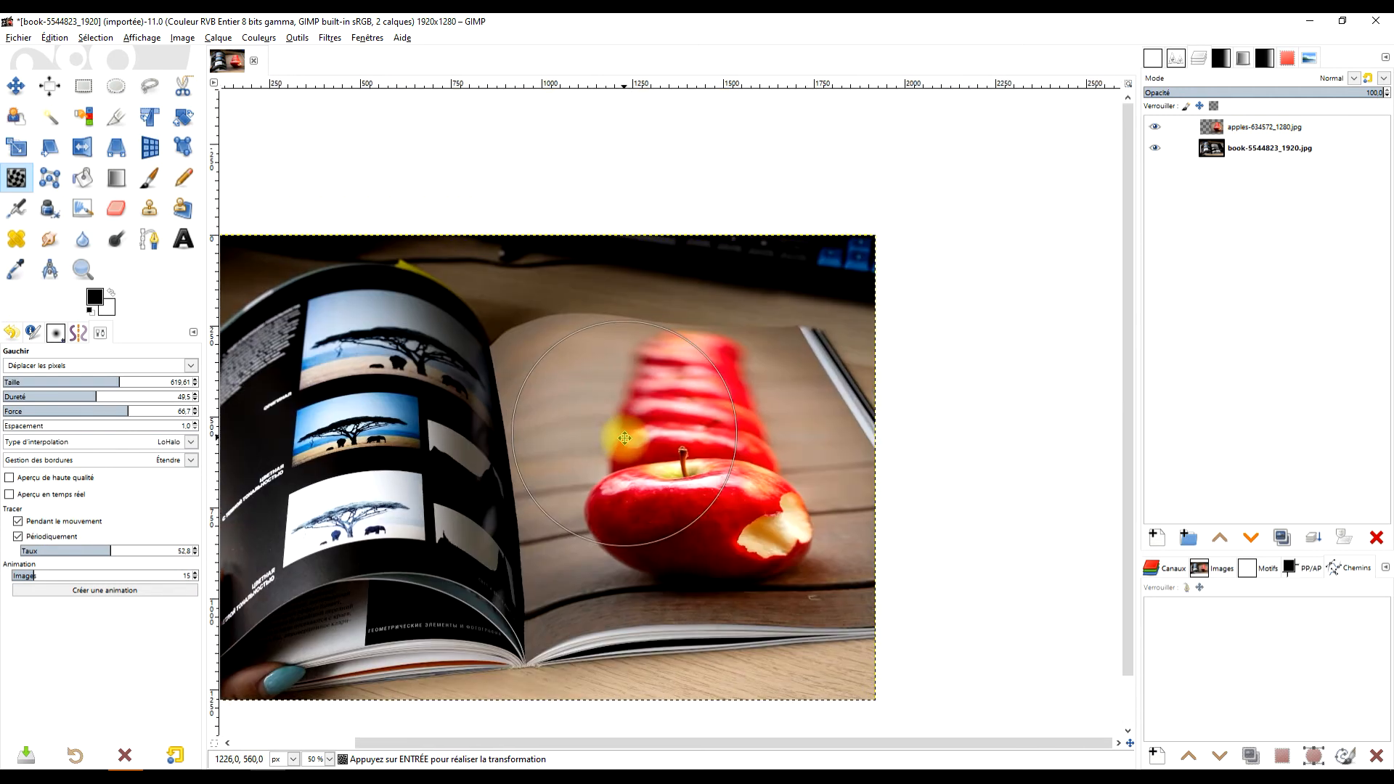
scroll(472, 356, "up", 3)
left_click_drag(474, 418, 485, 405)
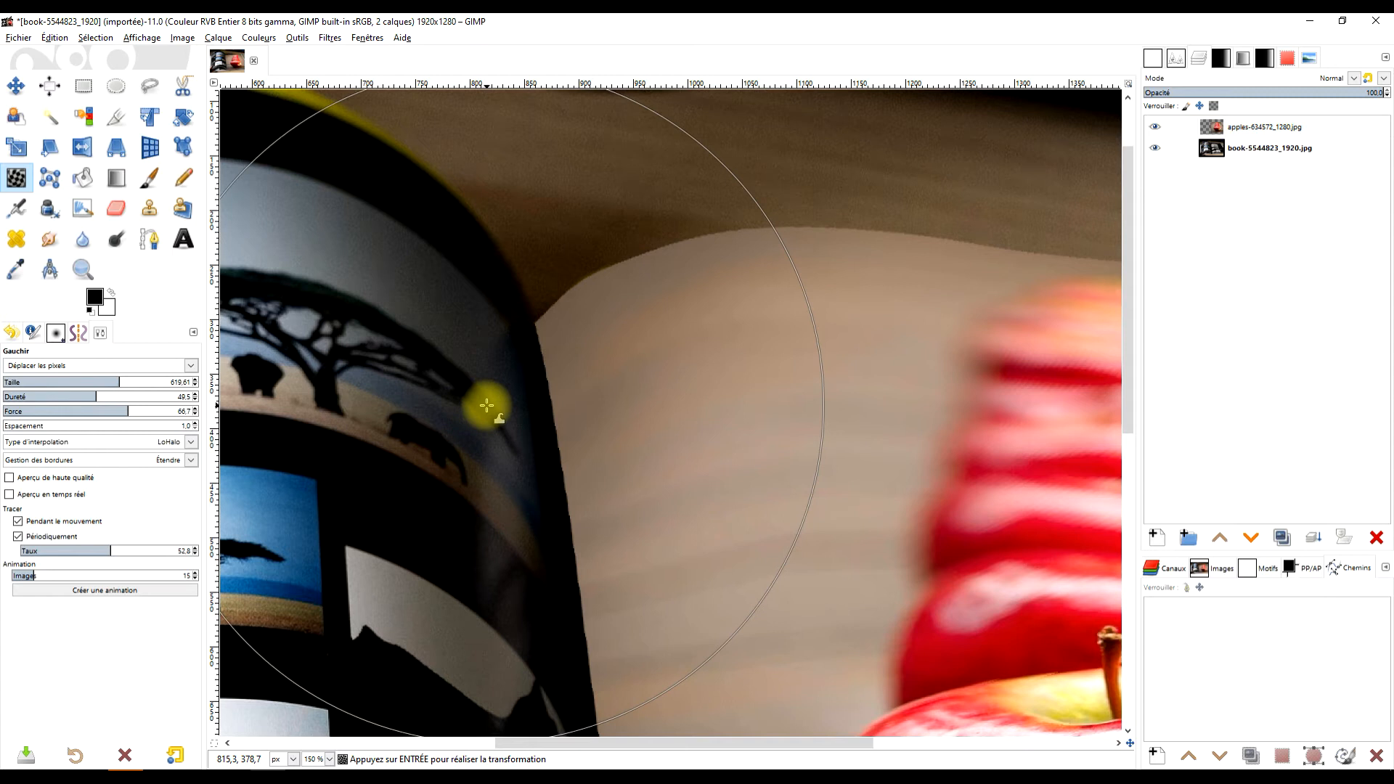
Apply the warp by switching to the Rectangle Select tool, and check the picture's fit on the page
scroll(678, 451, "down", 3)
scroll(599, 442, "up", 2)
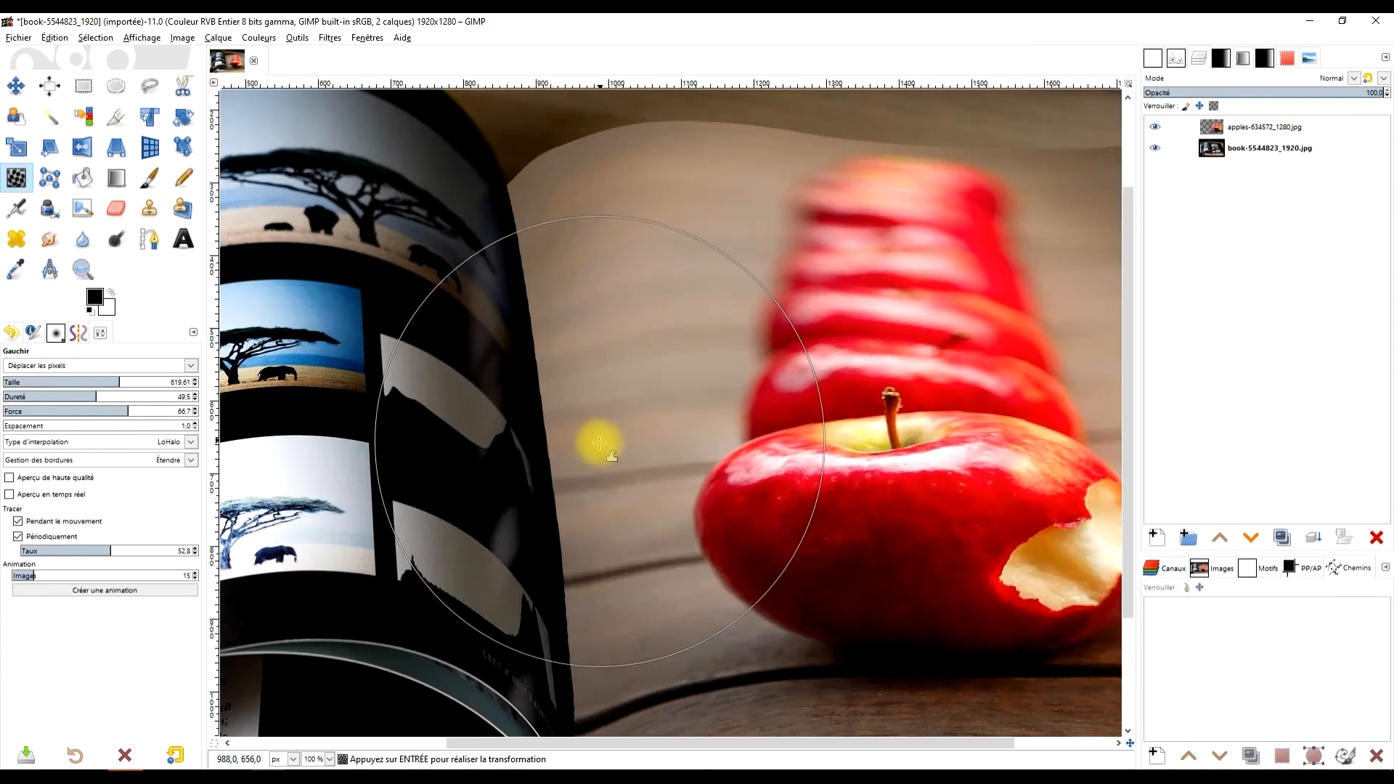
scroll(599, 443, "down", 1)
scroll(585, 435, "up", 1)
scroll(646, 414, "down", 2)
scroll(653, 488, "up", 1)
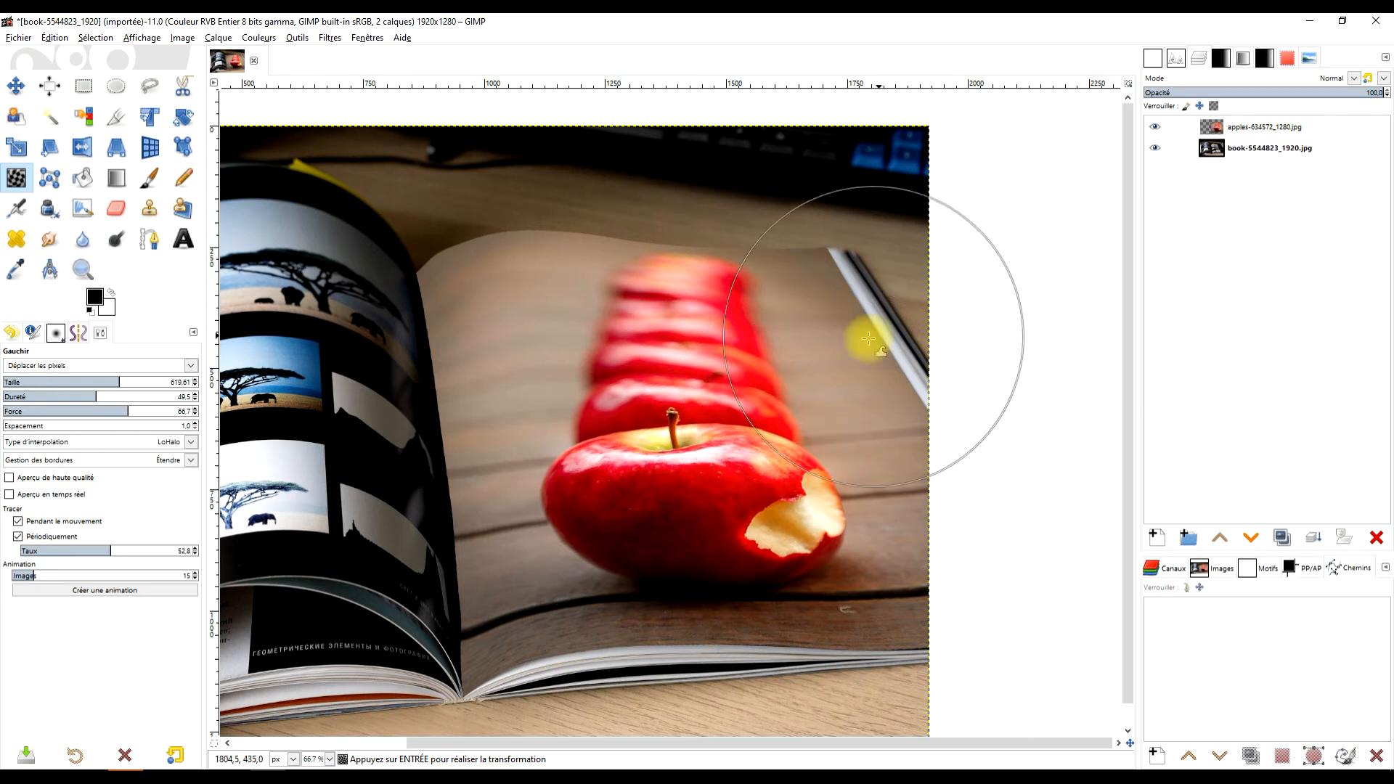
left_click(86, 90)
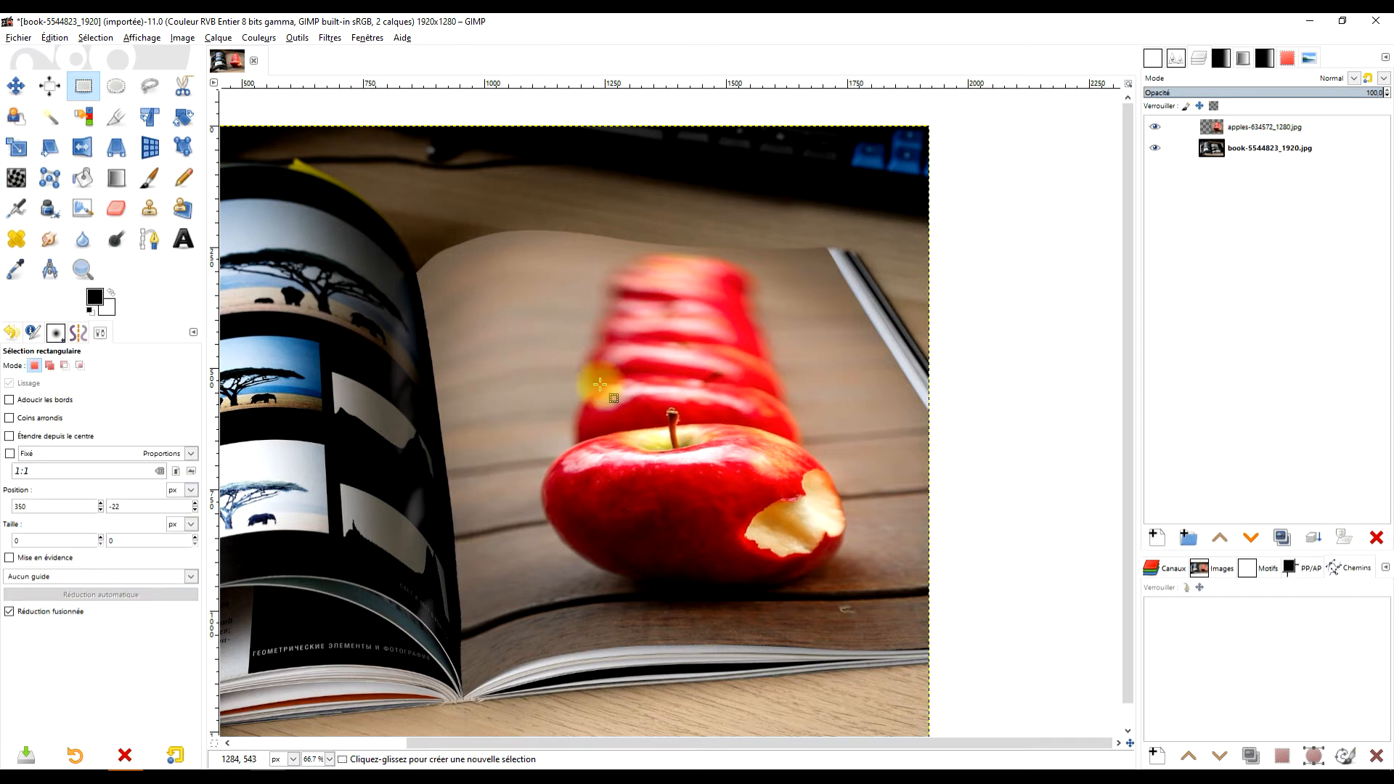
scroll(663, 559, "left", 5)
scroll(665, 565, "up", 1)
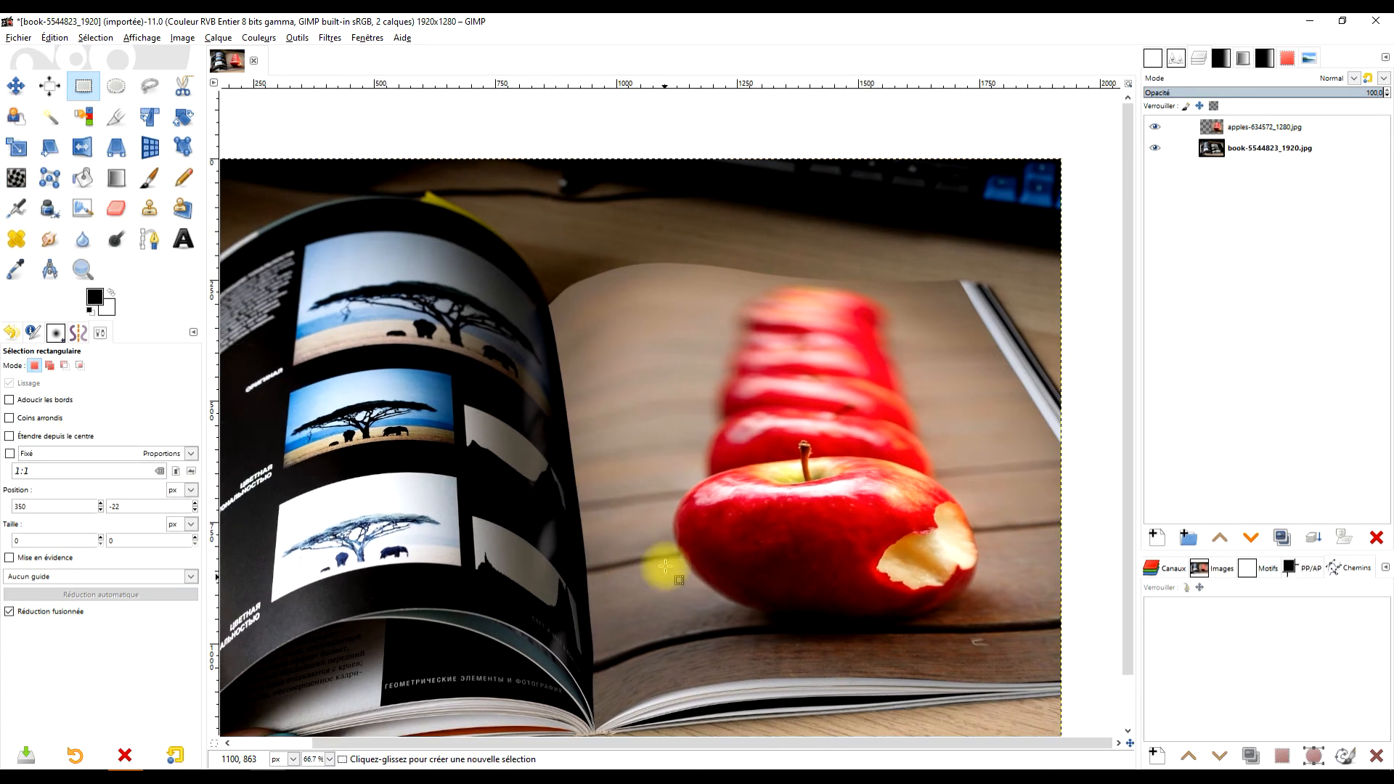
Reactivate the Warp tool and refine the picture's upper-left edge and corner next to the spine
left_click(10, 180)
left_click_drag(541, 433, 523, 311)
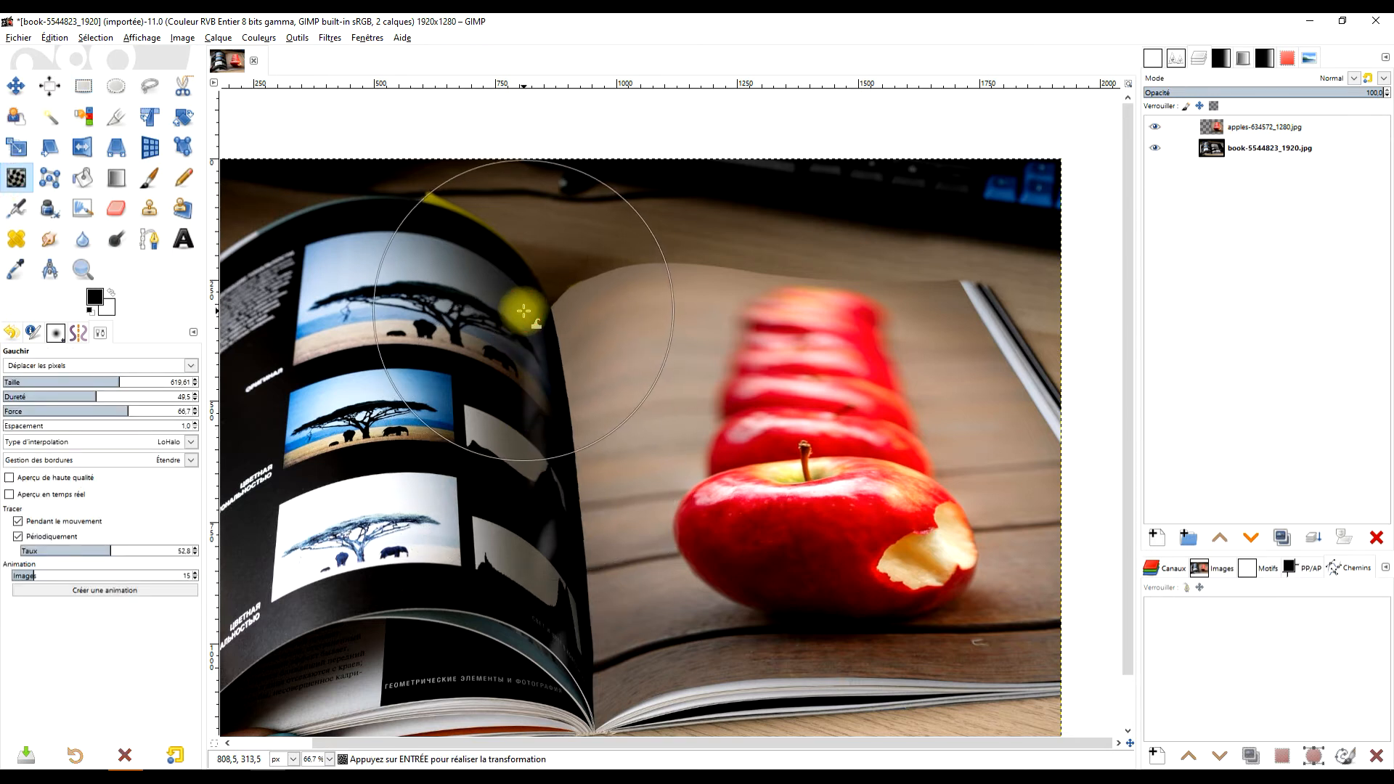
scroll(568, 269, "up", 2)
left_click_drag(496, 349, 491, 352)
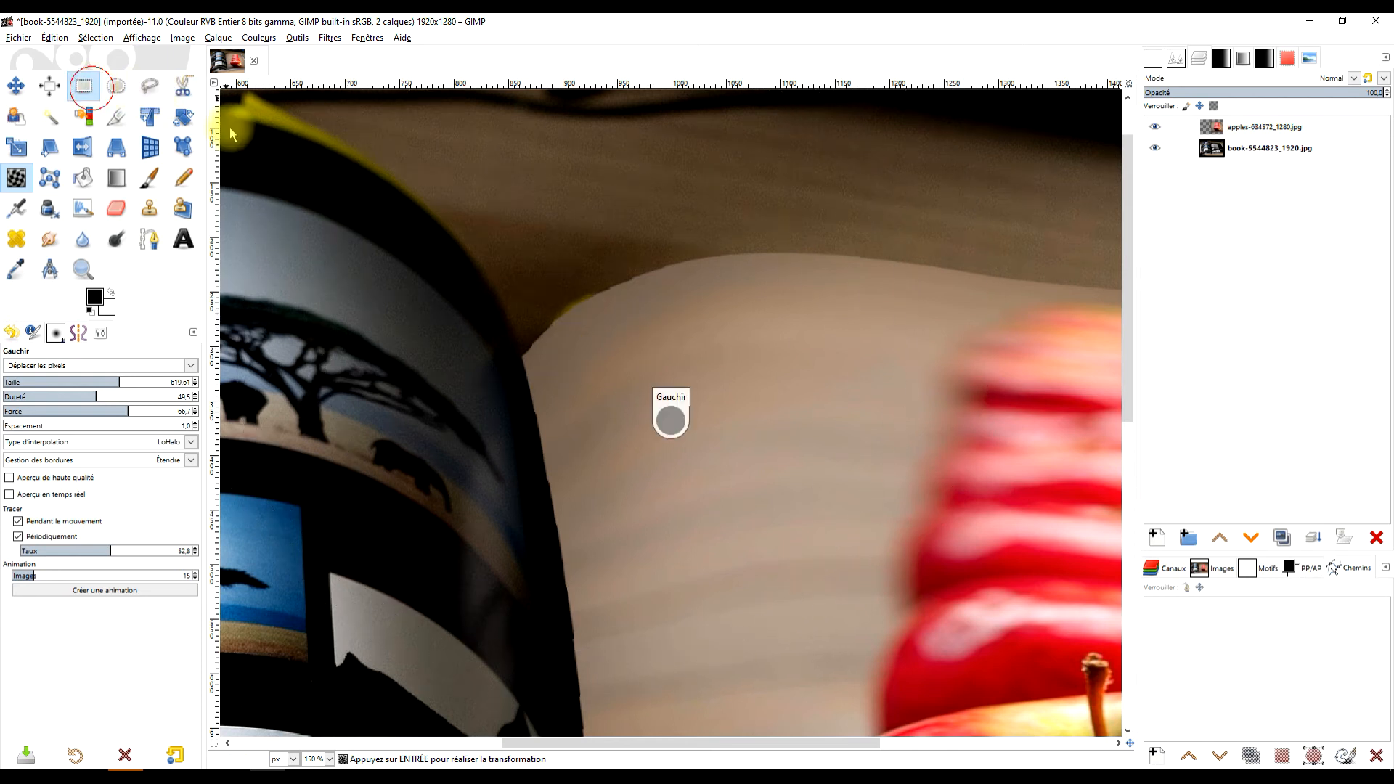
Check the warped picture's fit along the spine and the page's upper edge
scroll(795, 413, "down", 2)
left_click_drag(874, 465, 811, 414)
scroll(632, 287, "up", 3)
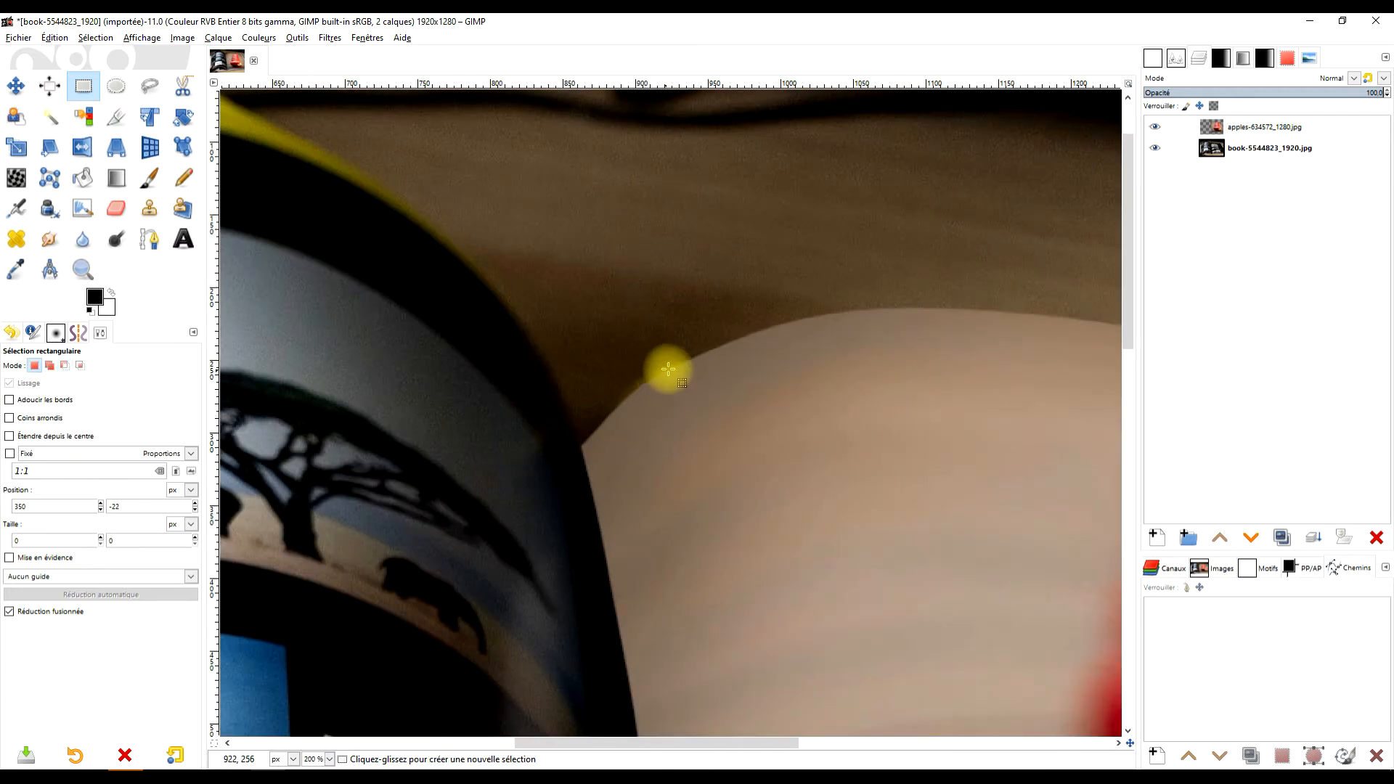
scroll(741, 428, "down", 2)
scroll(780, 374, "down", 2)
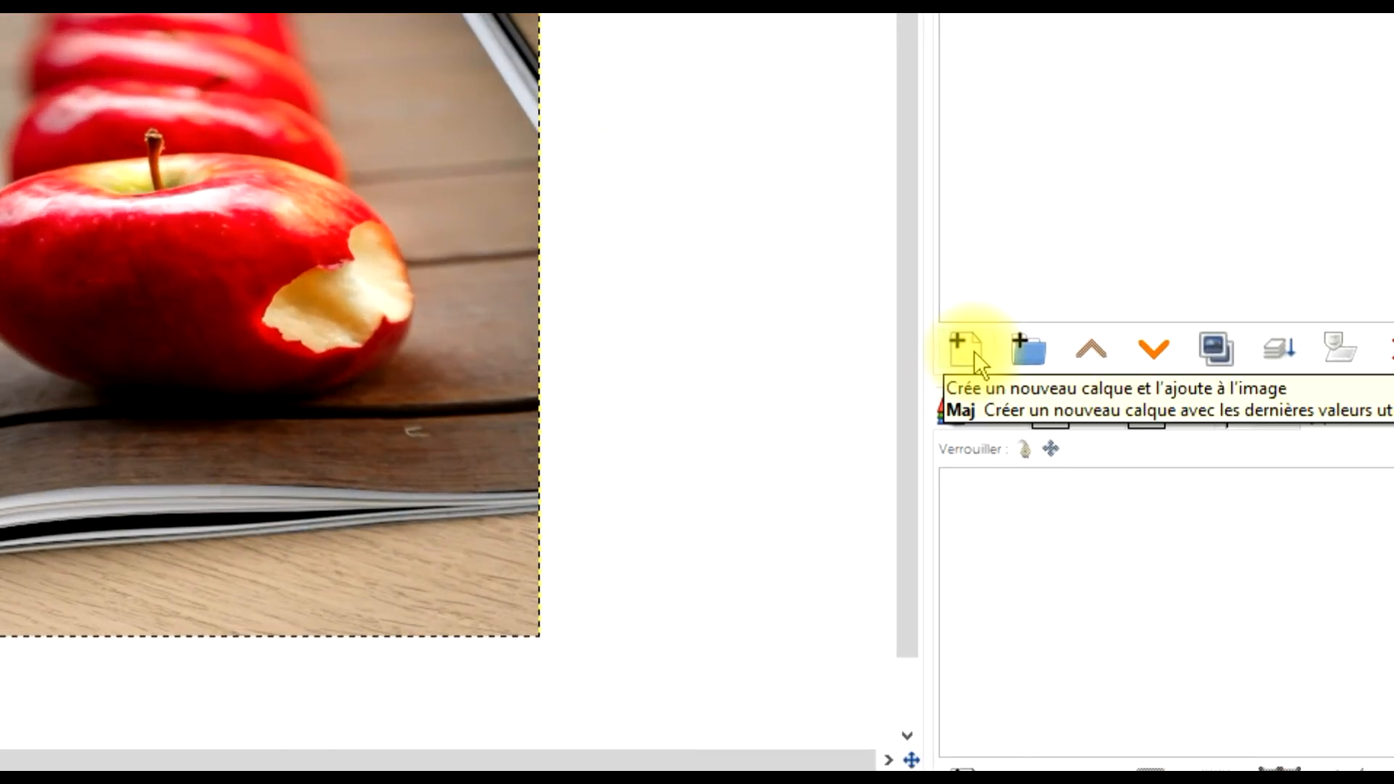
Create a new transparent 1920 × 1280 px layer named "brillance"
left_click(1147, 530)
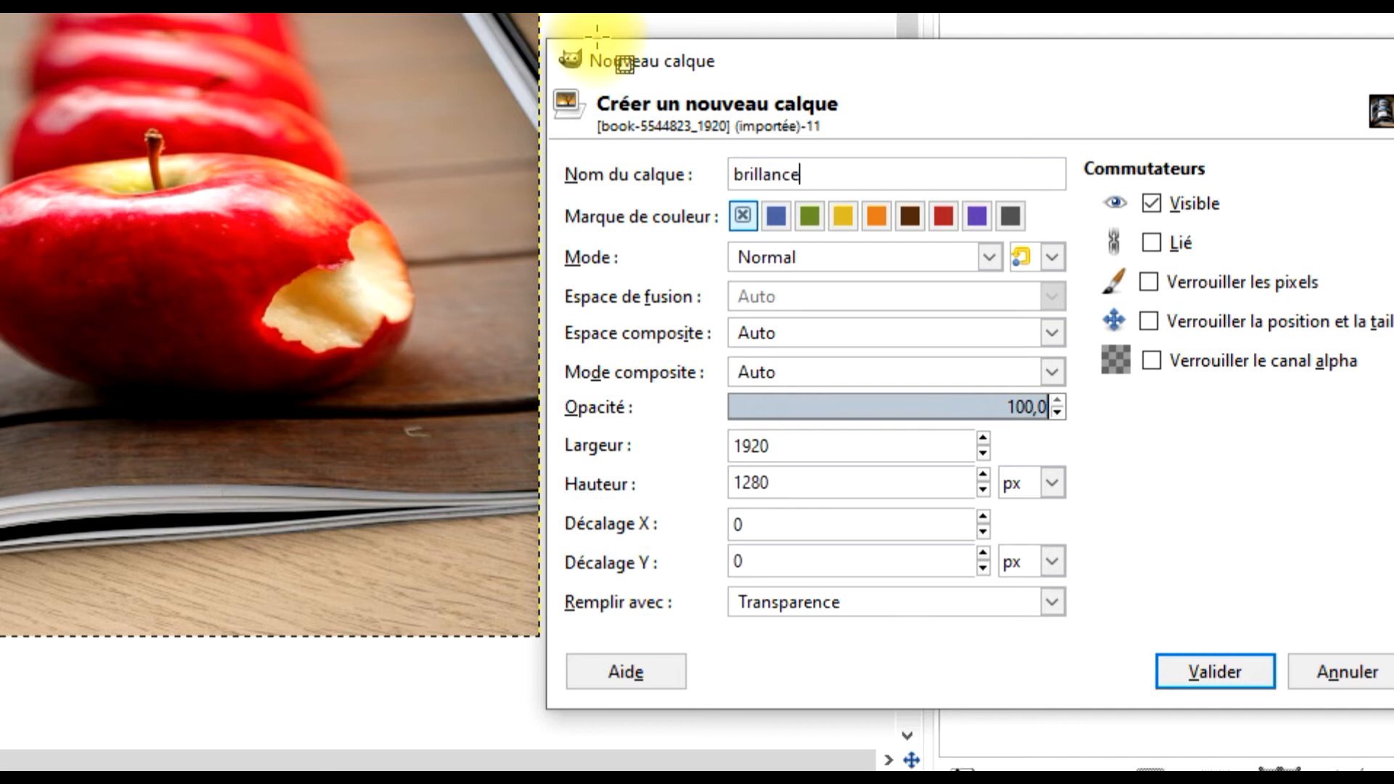
type("brillance")
key("Return")
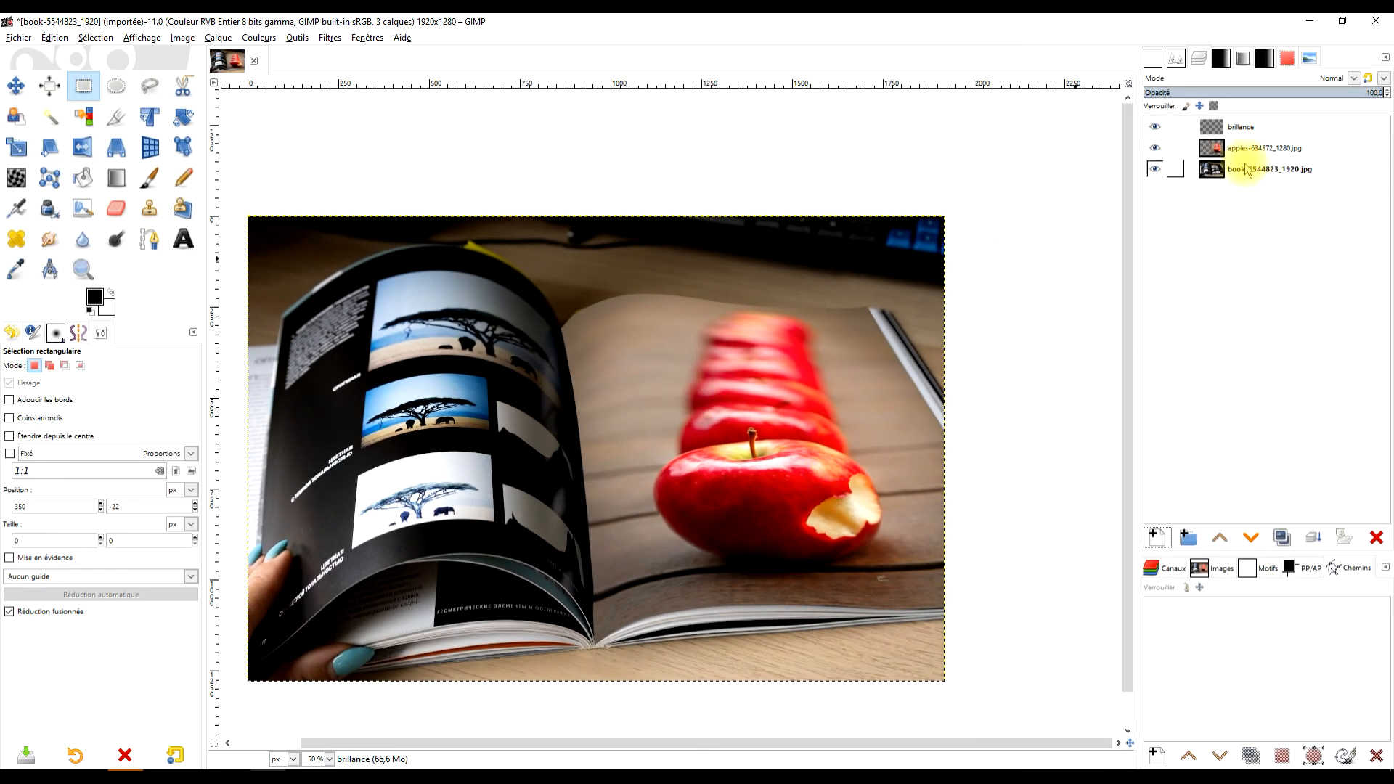
Rename the apples layer "pommes" and the book layer "livre"
right_click(1244, 151)
double_click(1281, 149)
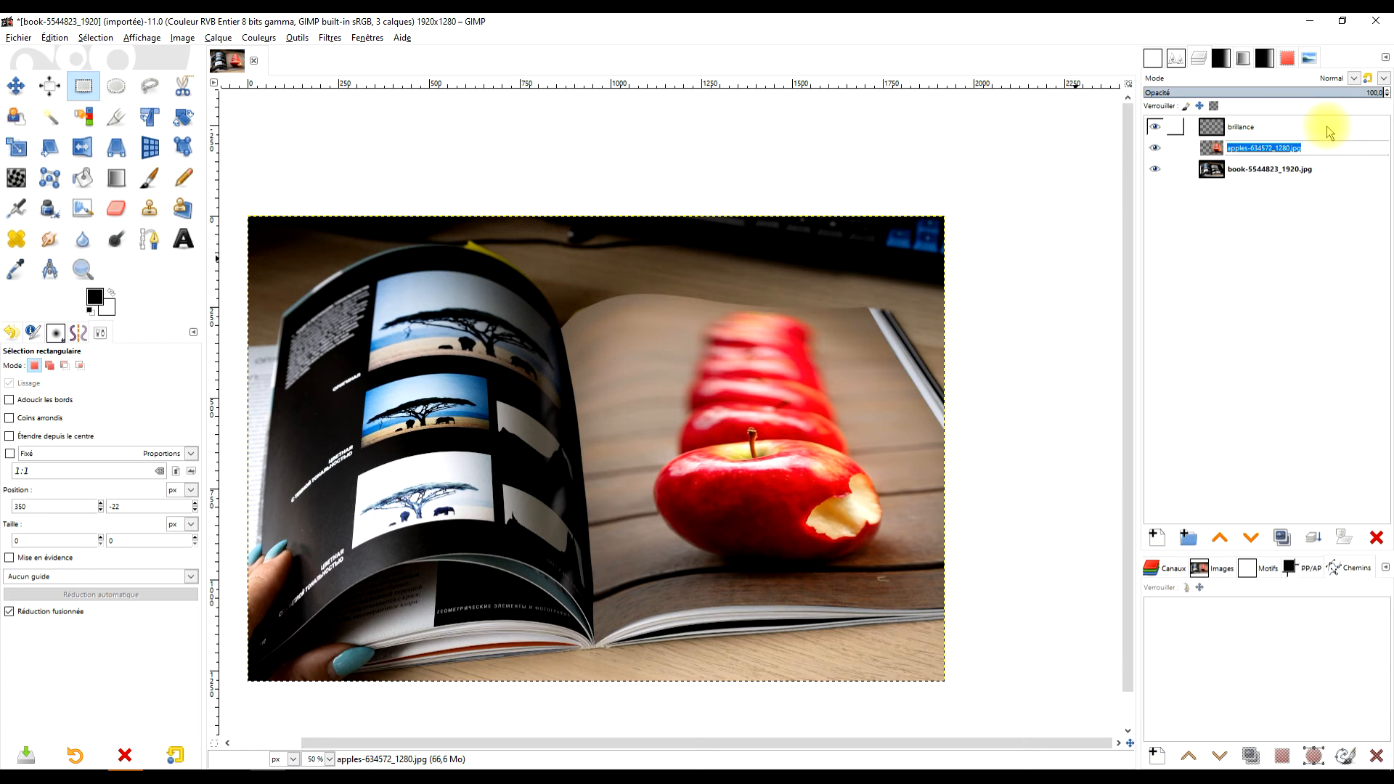
type("pommes")
key("Return")
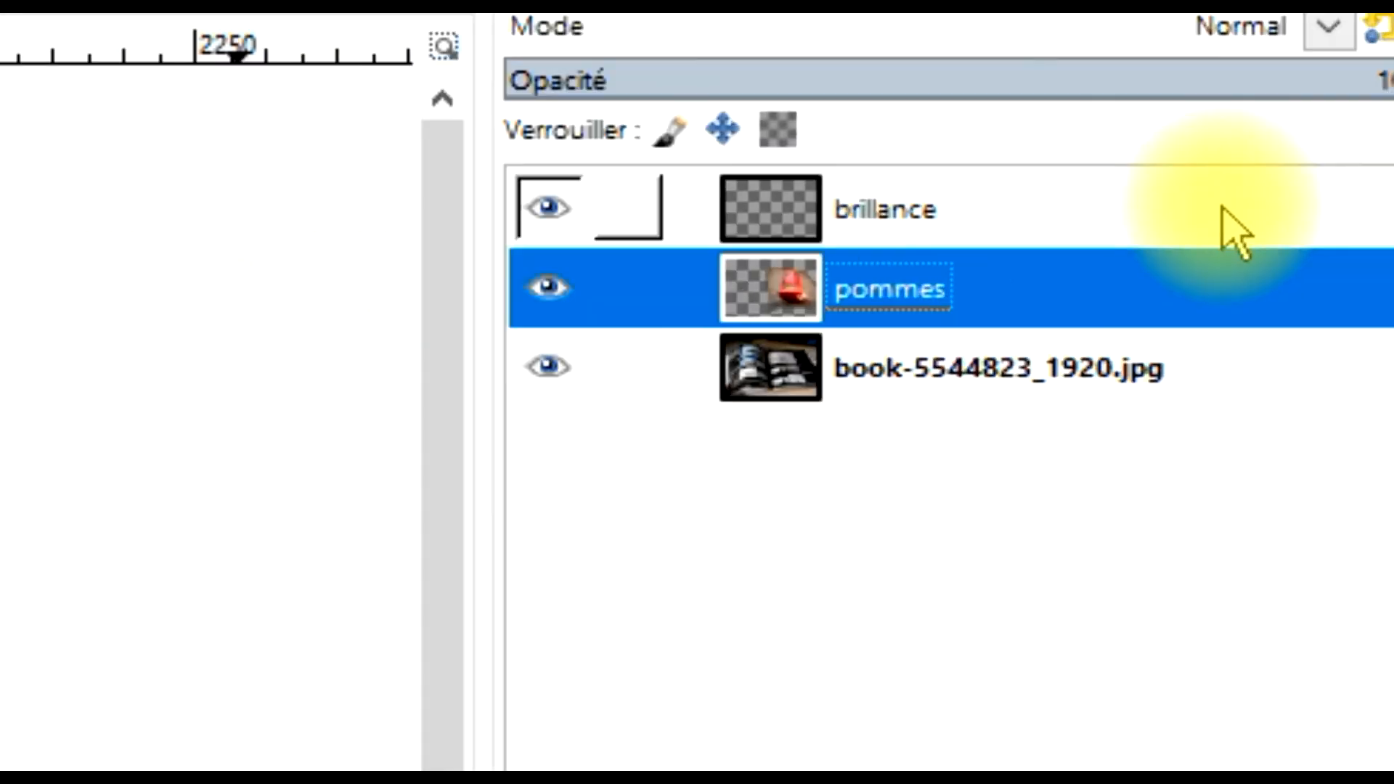
left_click(1302, 172)
double_click(1127, 379)
type("livre")
key("Return")
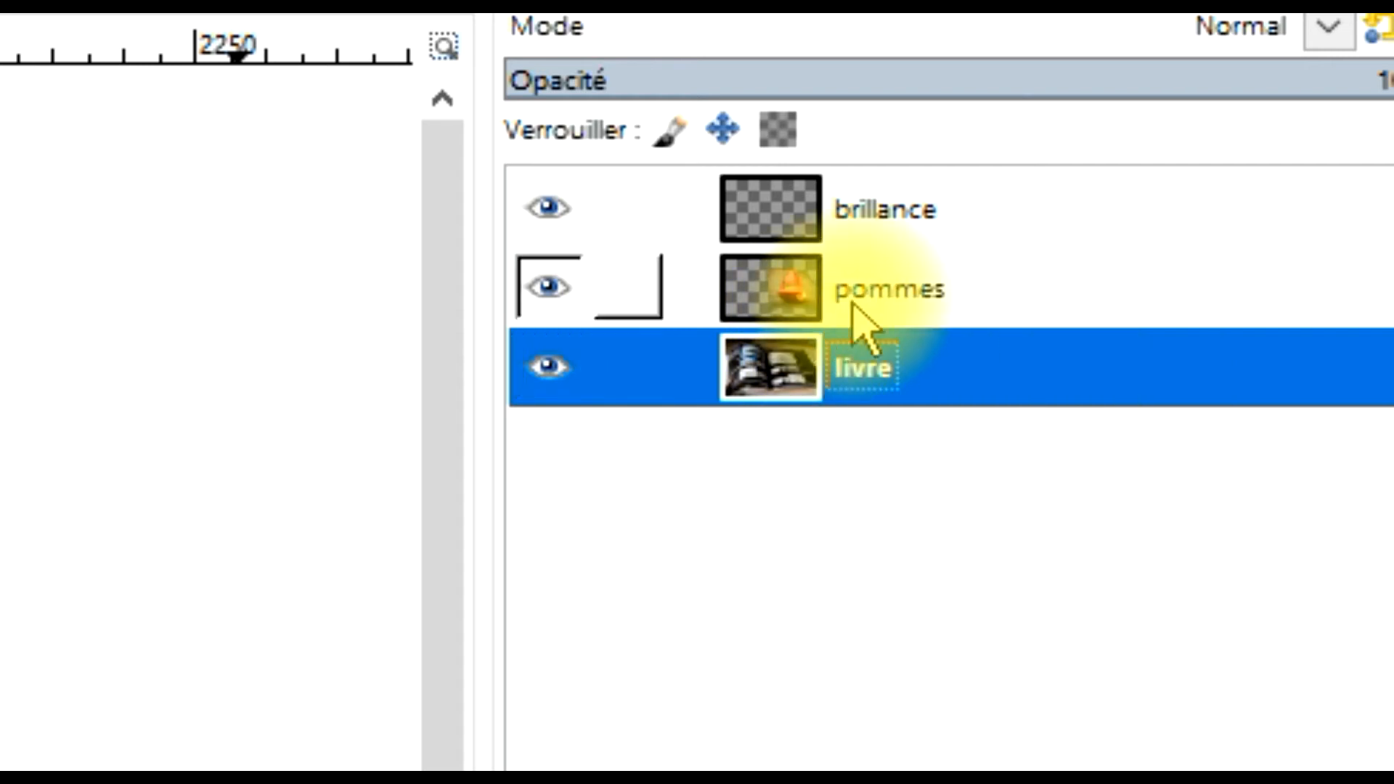
Create a selection from the pommes layer's opaque area using Alpha to Selection
right_click(885, 294)
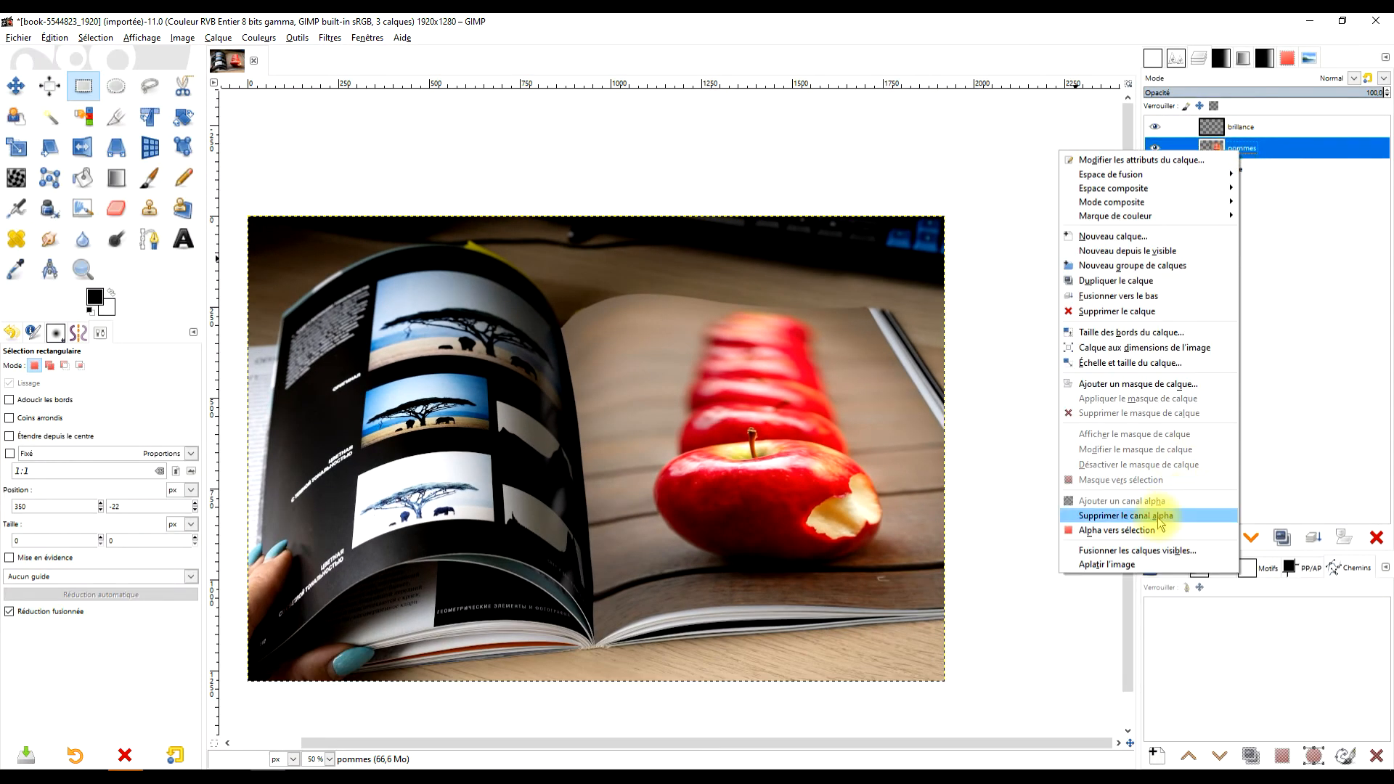
left_click(1155, 529)
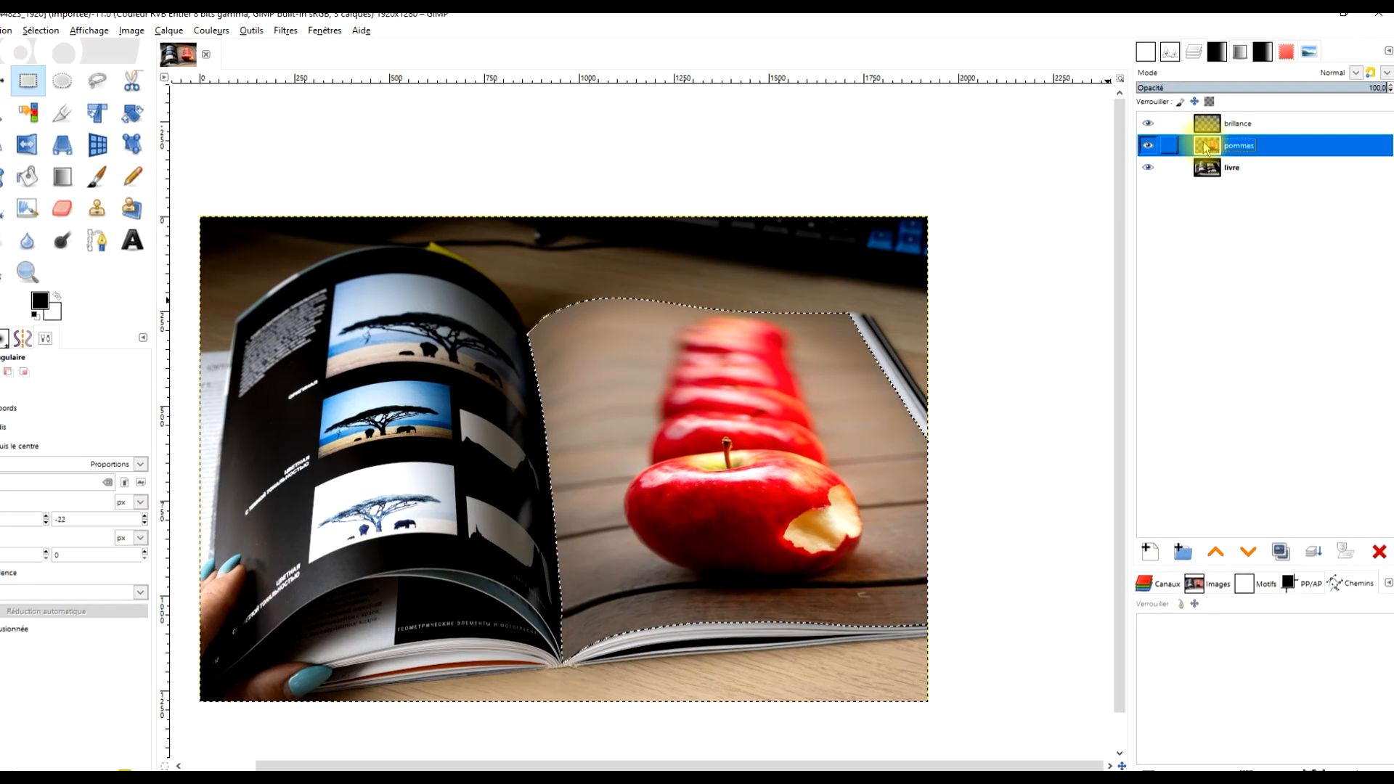
right_click(1210, 149)
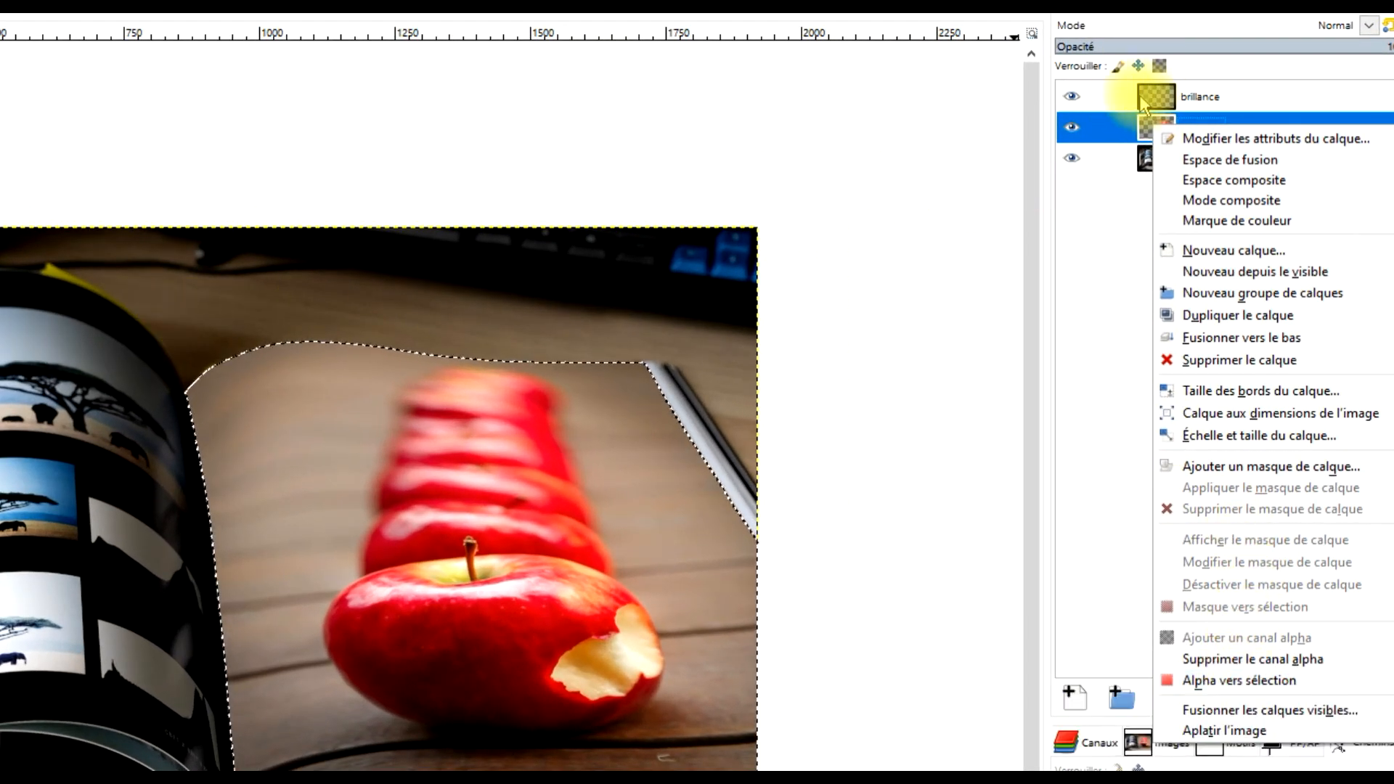
left_click(1156, 95)
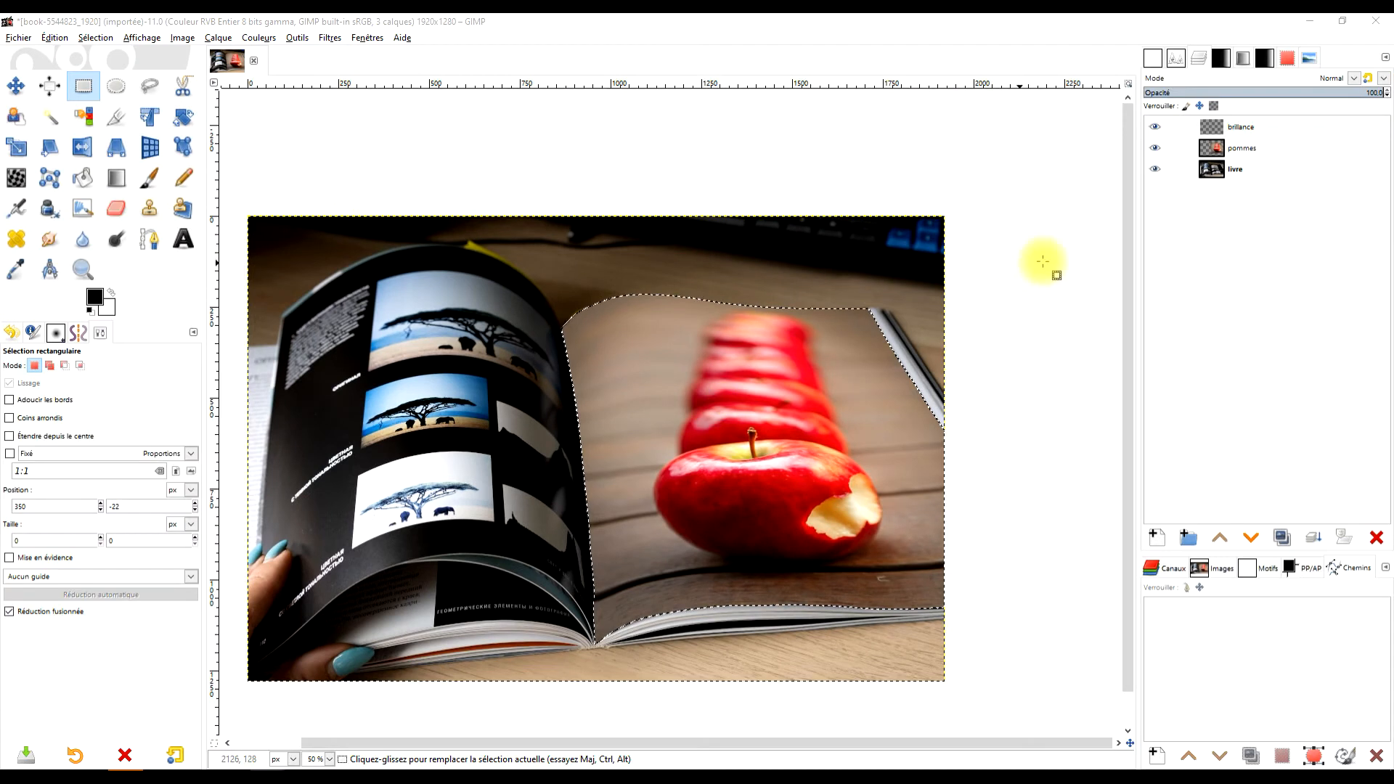
Fill the selection on the brillance layer with a bilinear black-to-white gradient, drawn about 260 px from the spine into the page
double_click(1206, 127)
left_click(1336, 341)
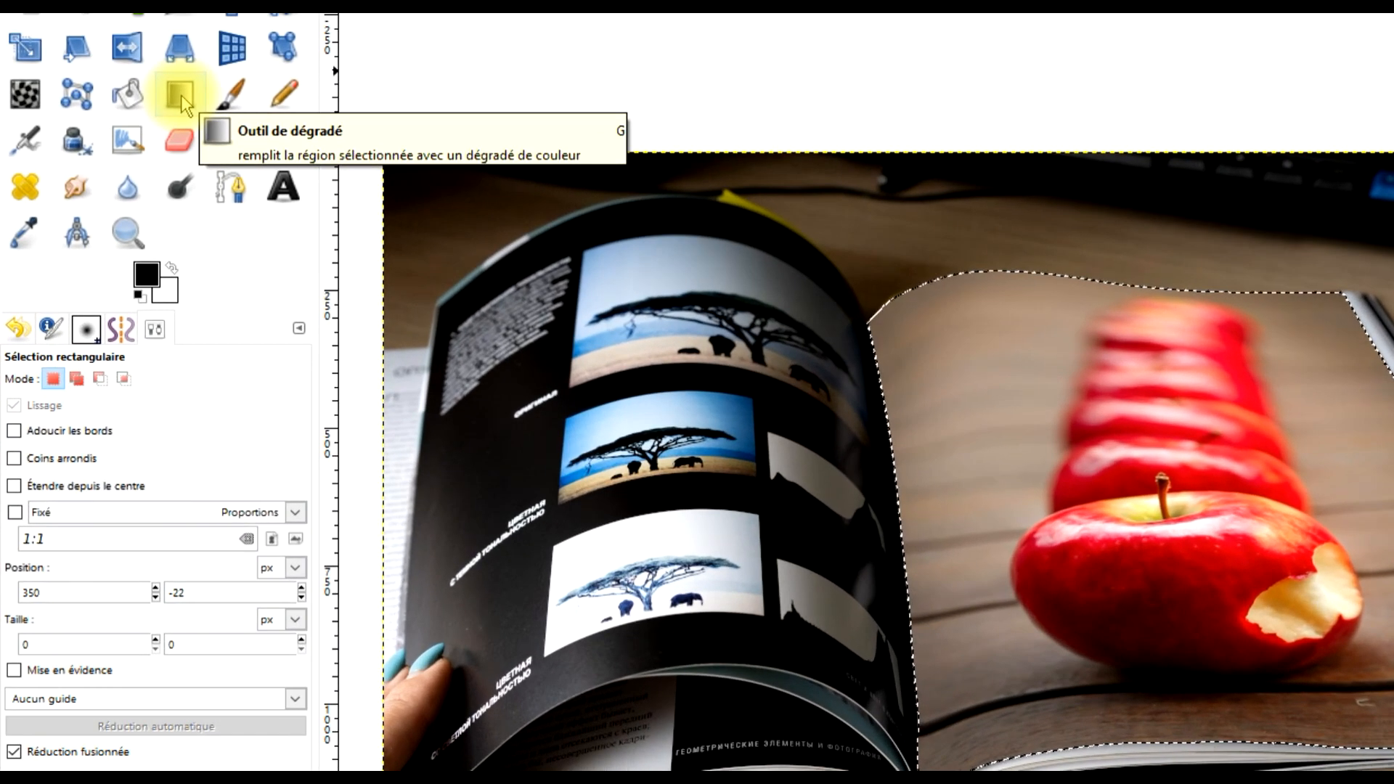
left_click(116, 178)
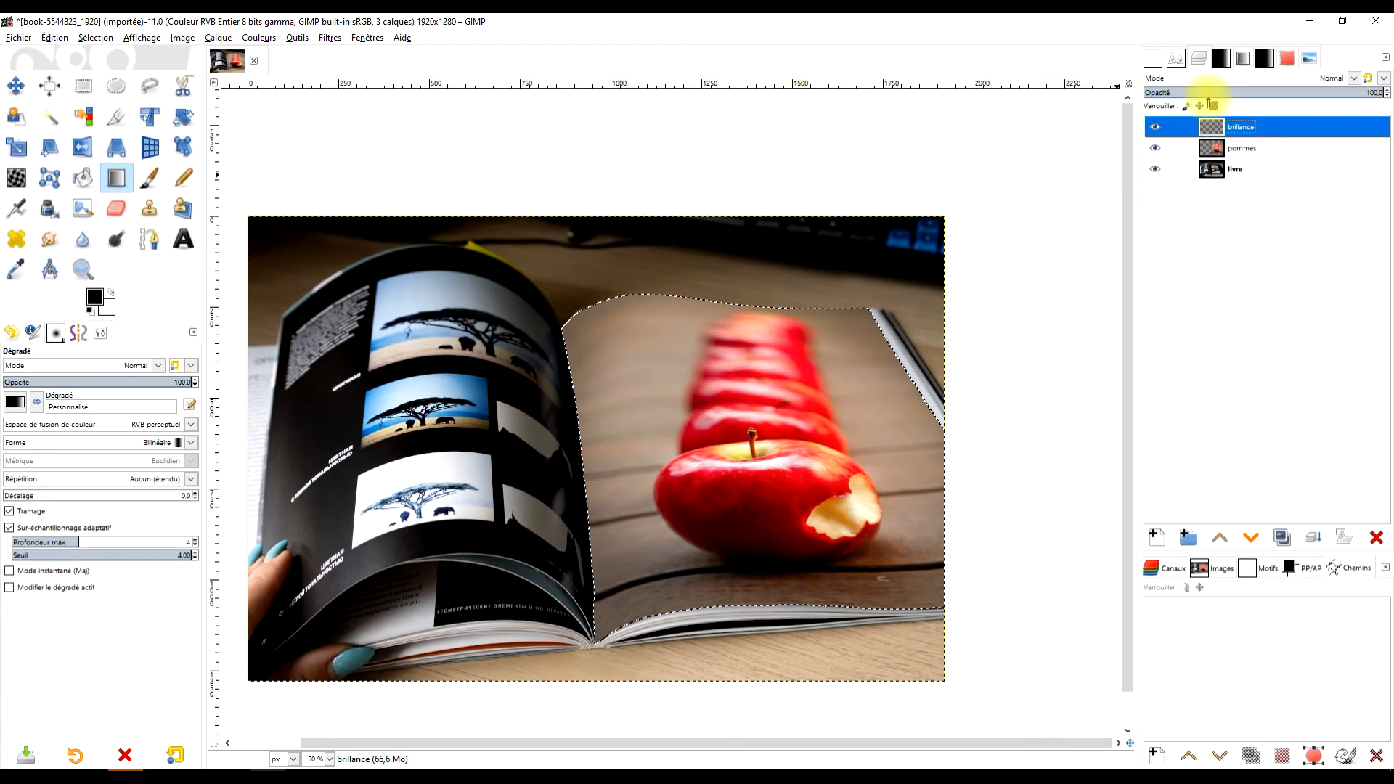
mouse_move(593, 426)
left_mouse_down()
mouse_move(790, 375)
mouse_move(722, 380)
mouse_move(685, 406)
left_mouse_up()
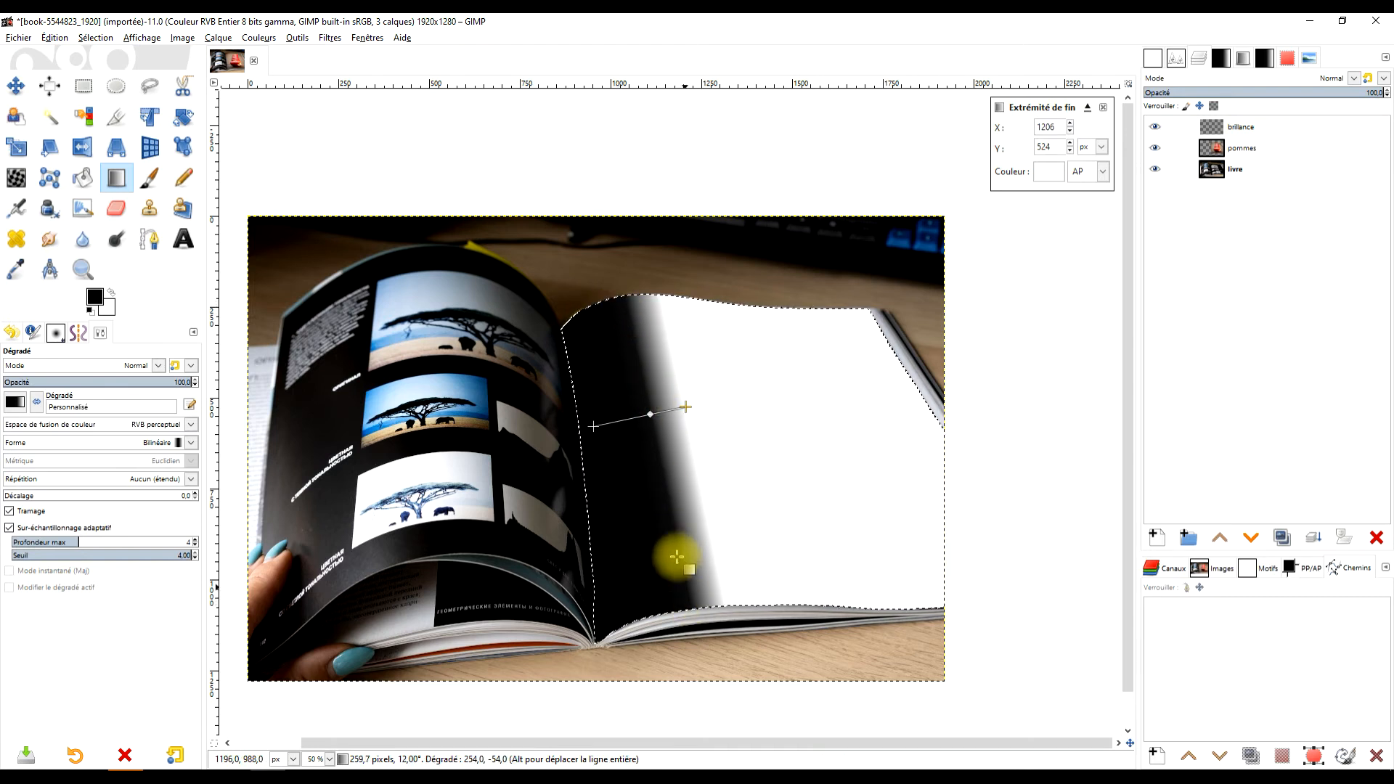
left_click_drag(685, 408, 685, 406)
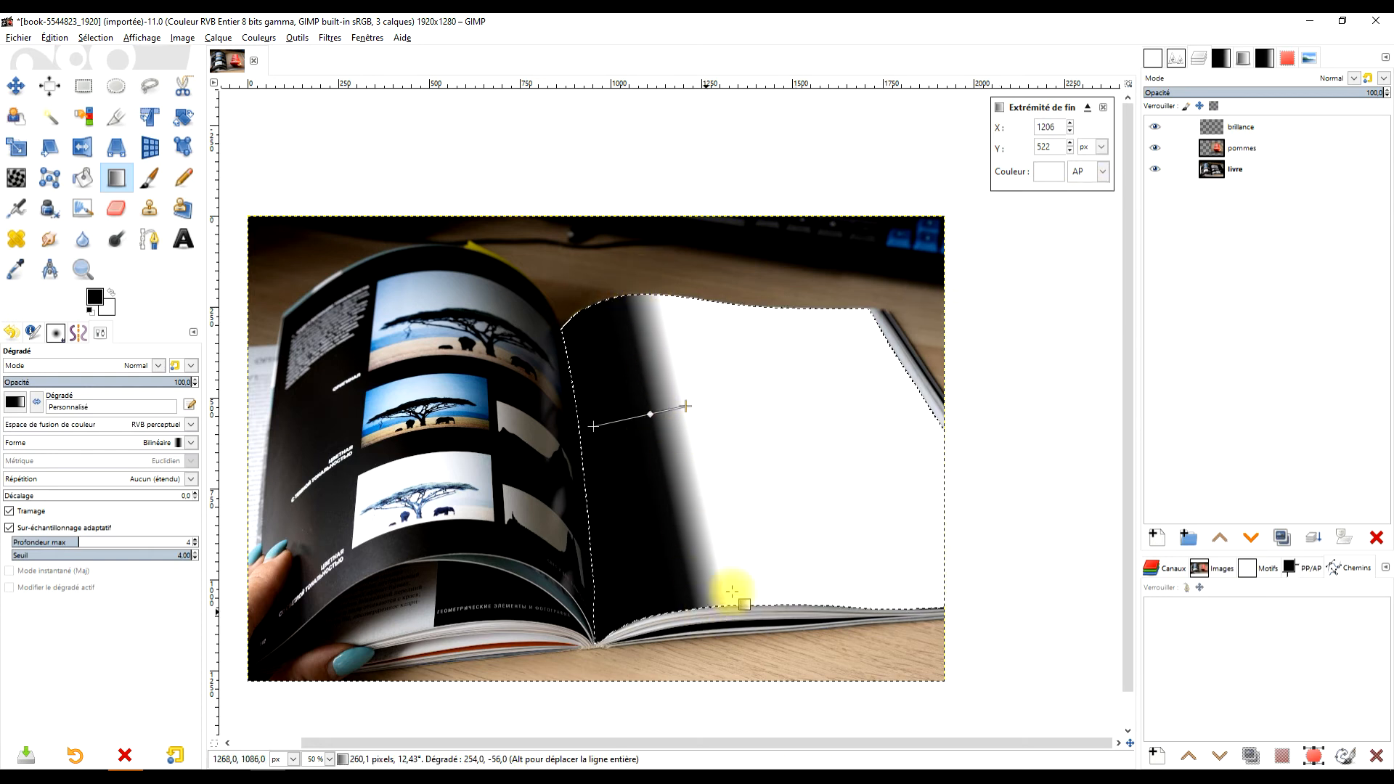
key("Return")
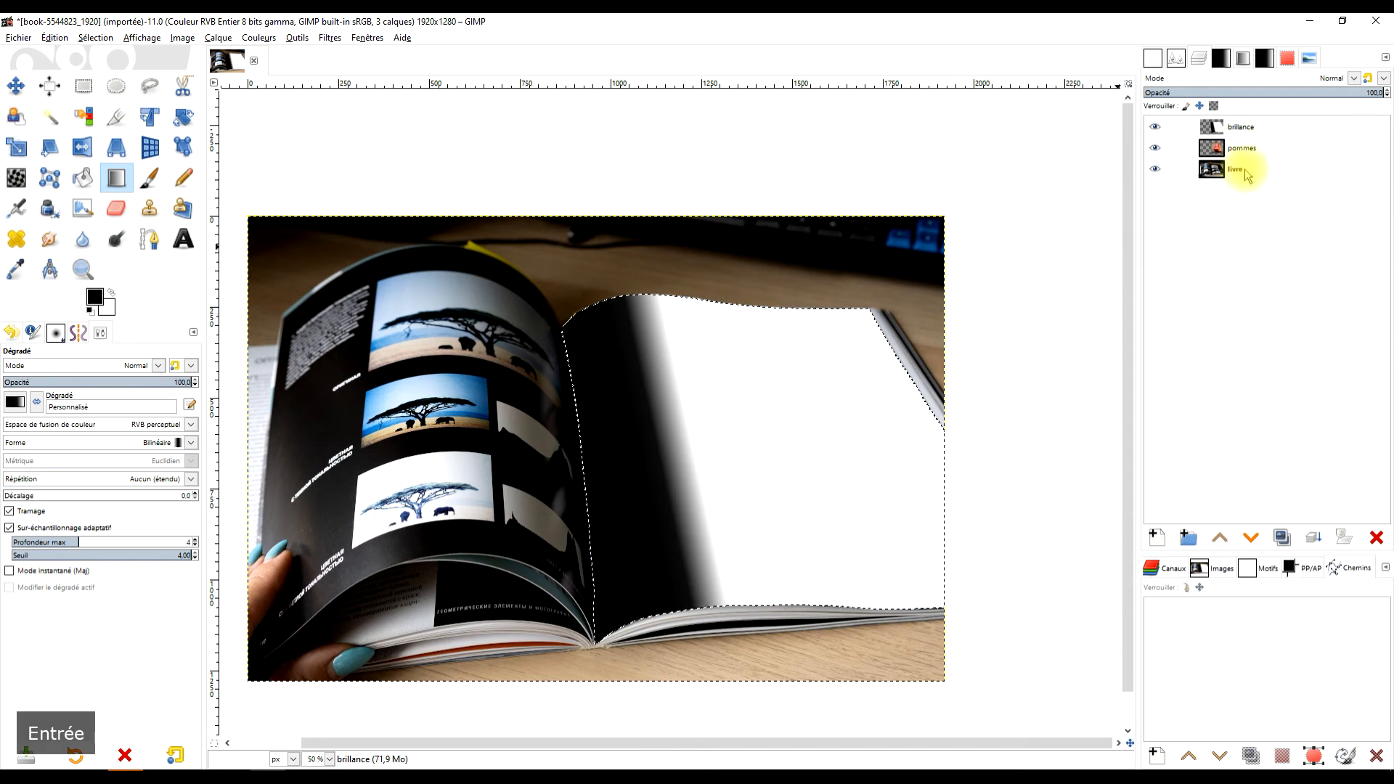
Set the brillance layer's blend mode to Lumière douce and compare the page with the layer hidden and shown
left_click(1351, 77)
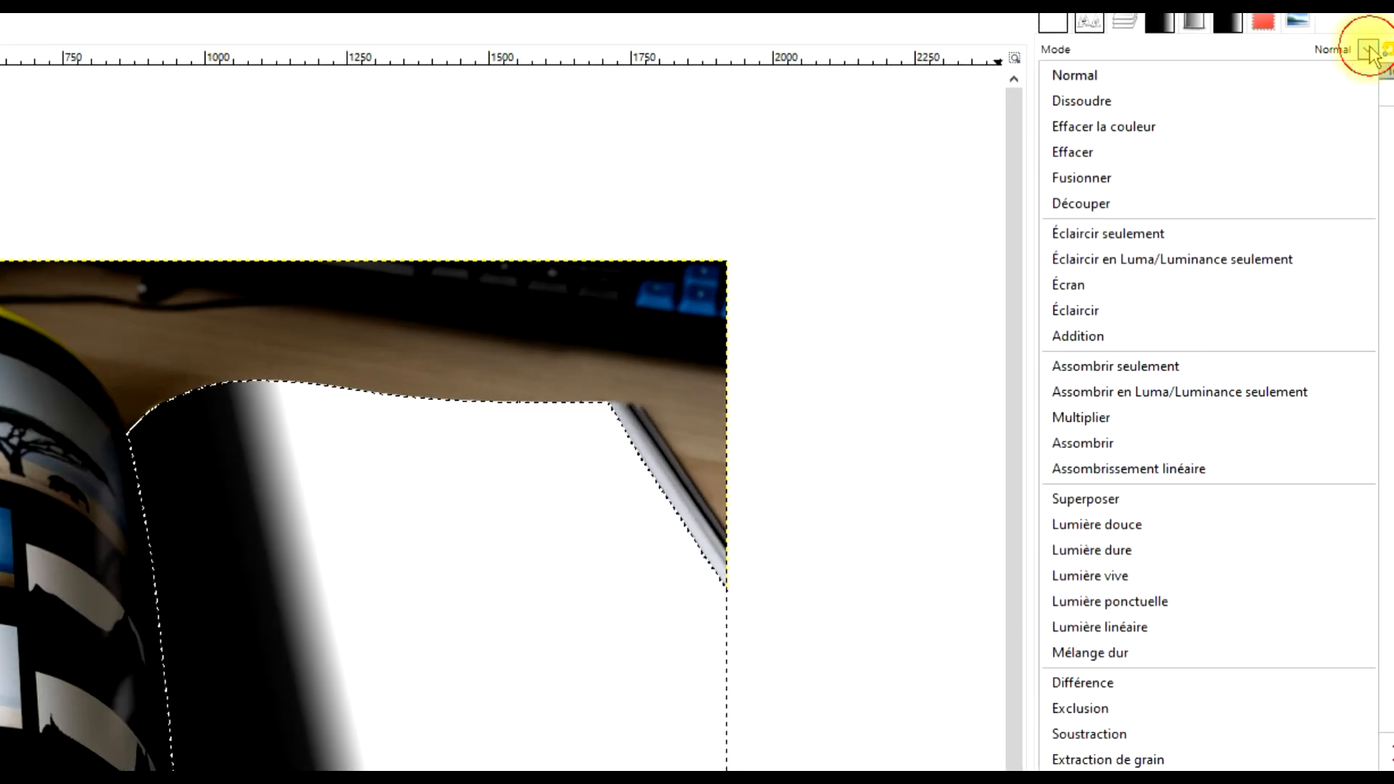
left_click(1157, 519)
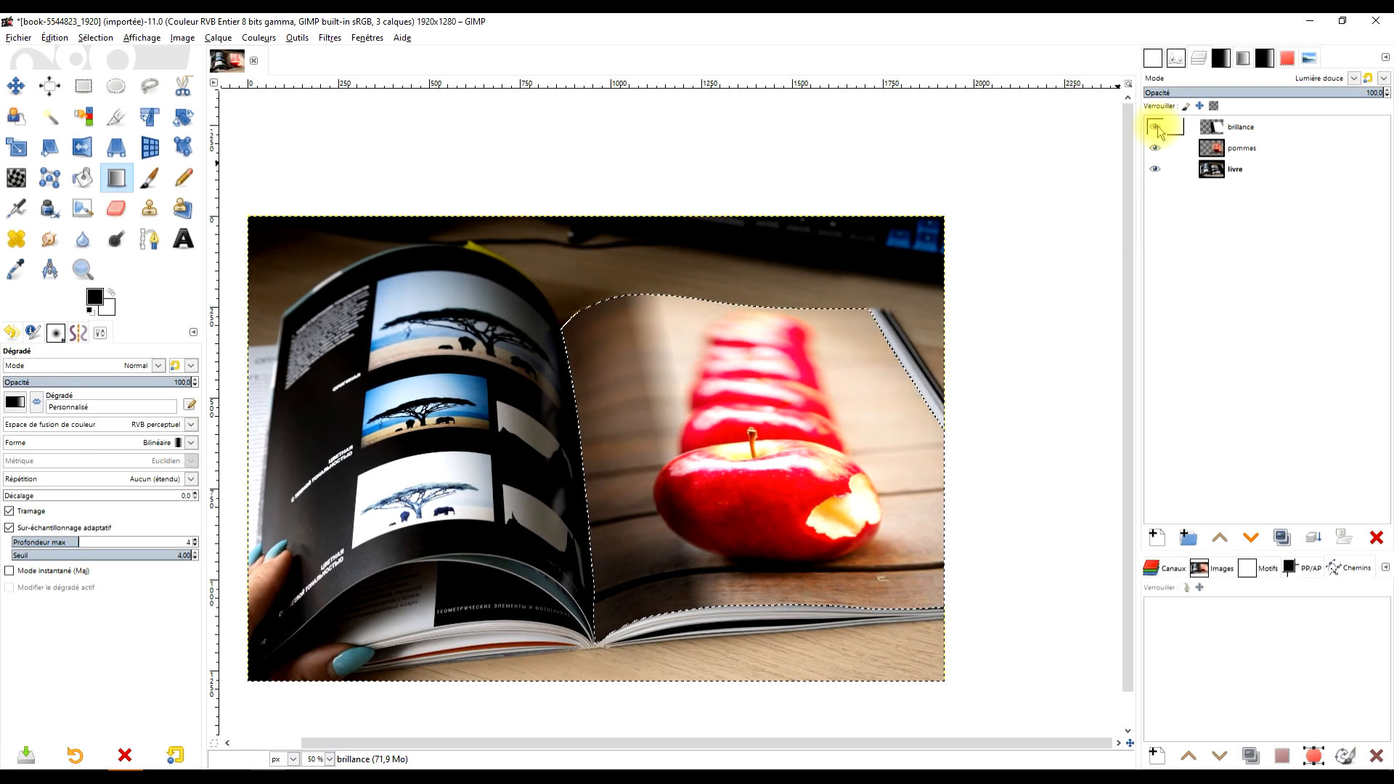
left_click(1156, 130)
left_click(1157, 129)
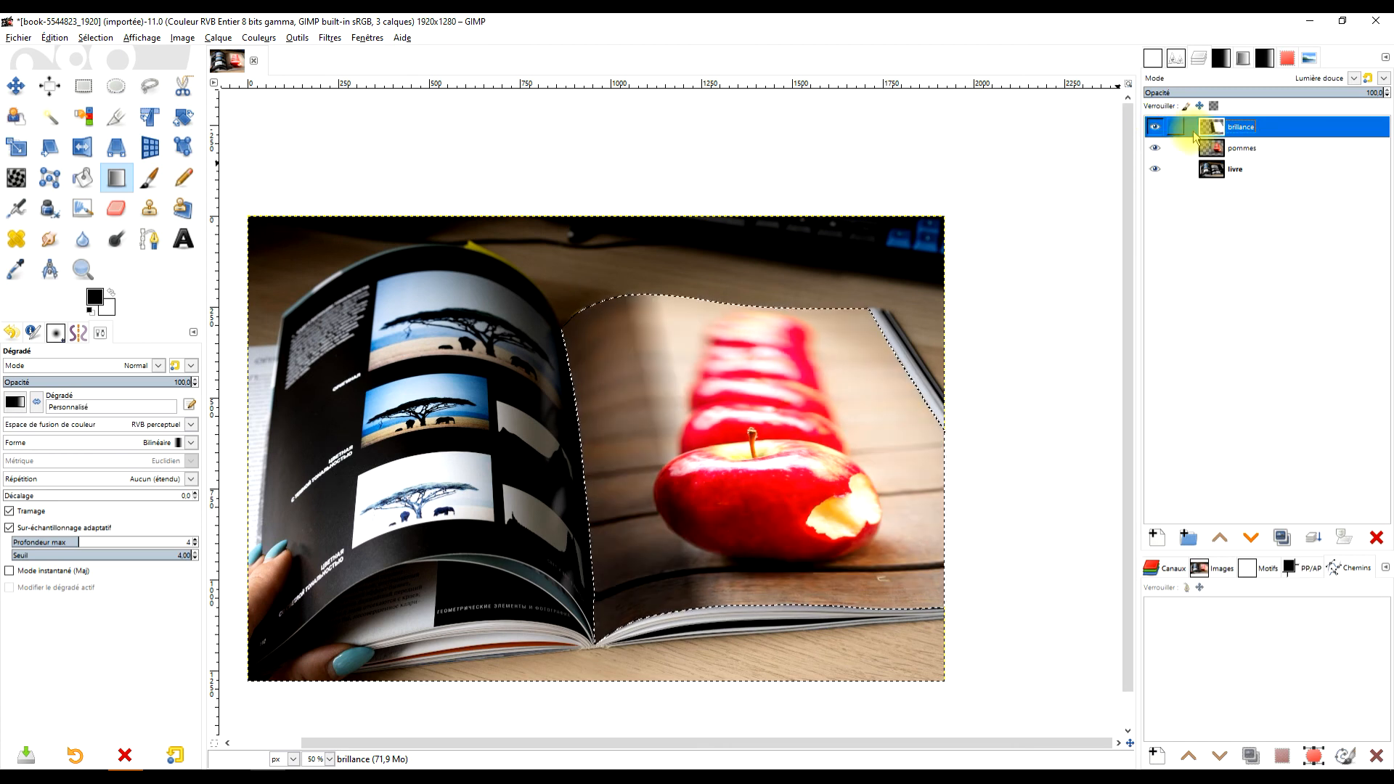
Duplicate the brillance layer and rename the copy "brillance2"
left_click(1282, 538)
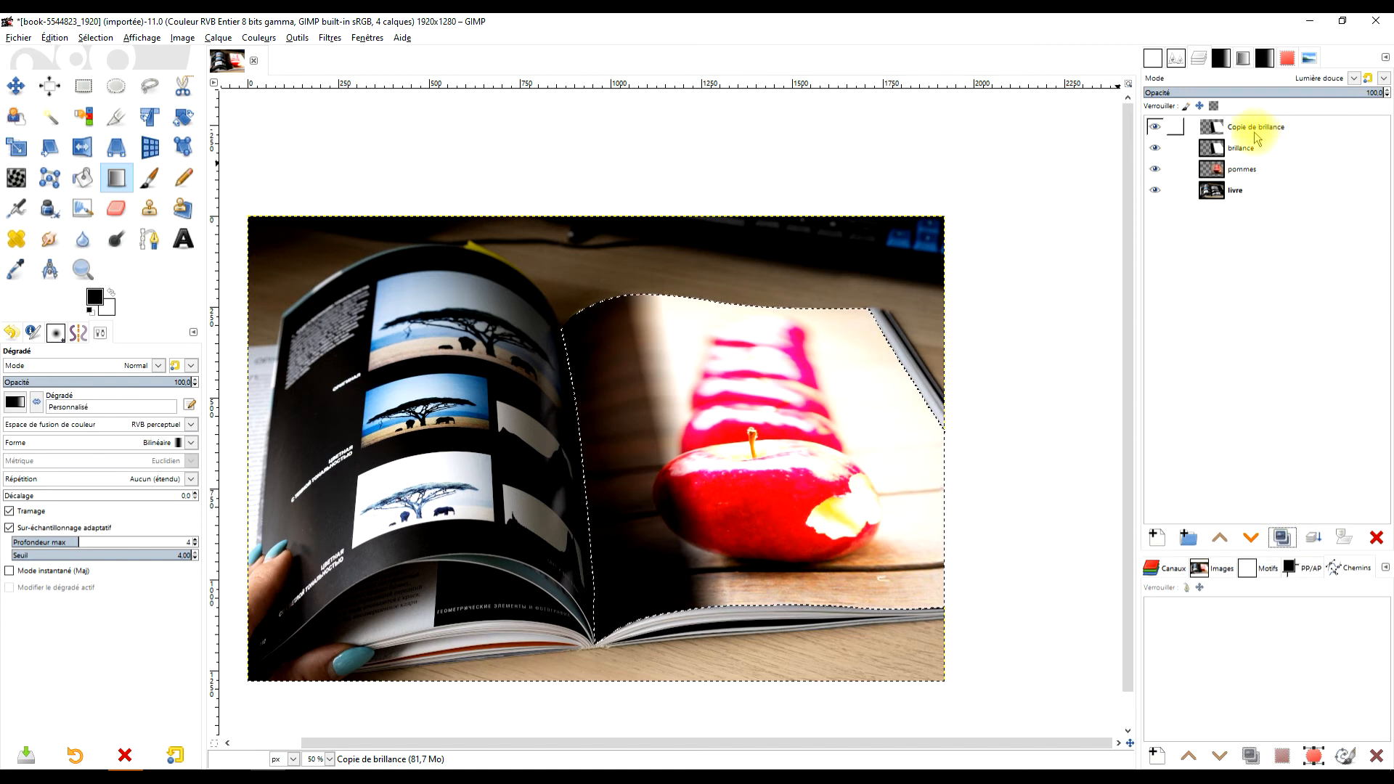
type("b")
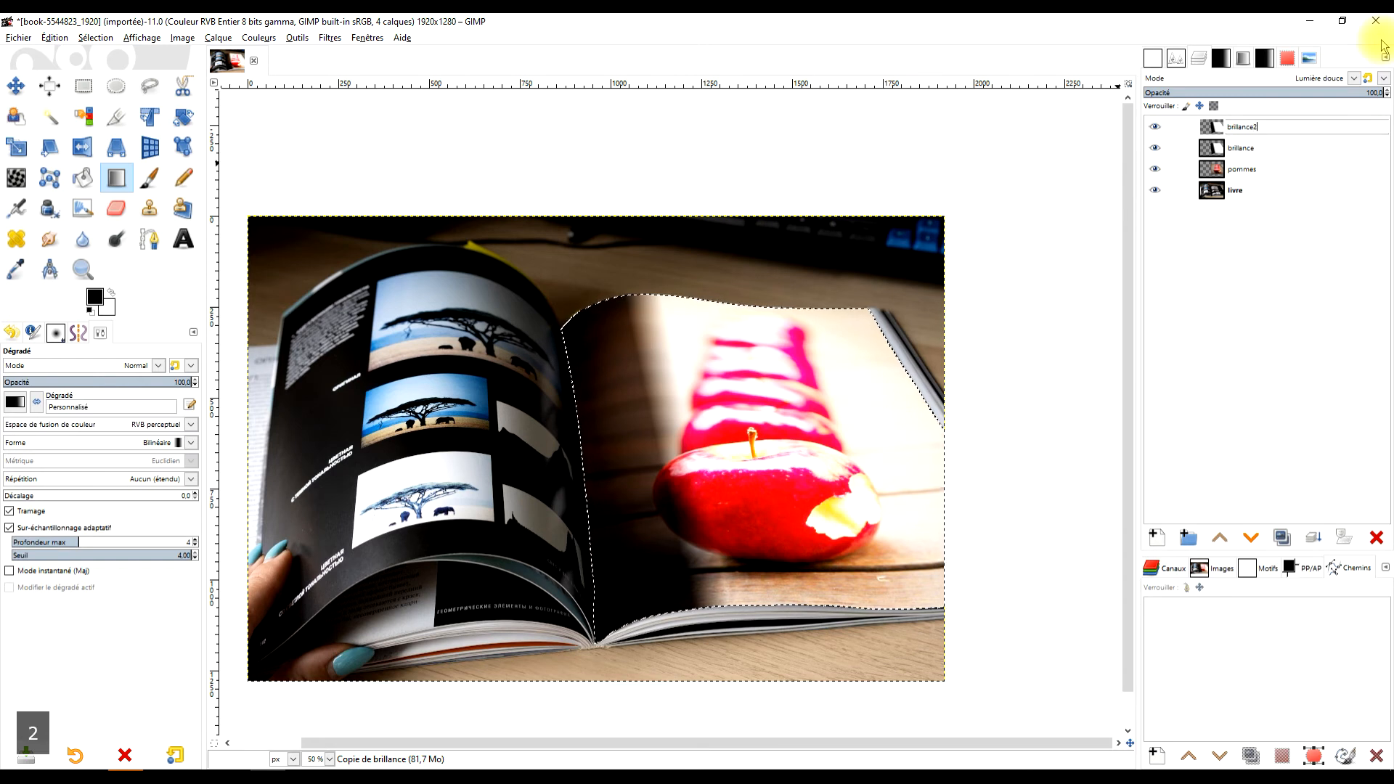
key("BackSpace")
key("Return")
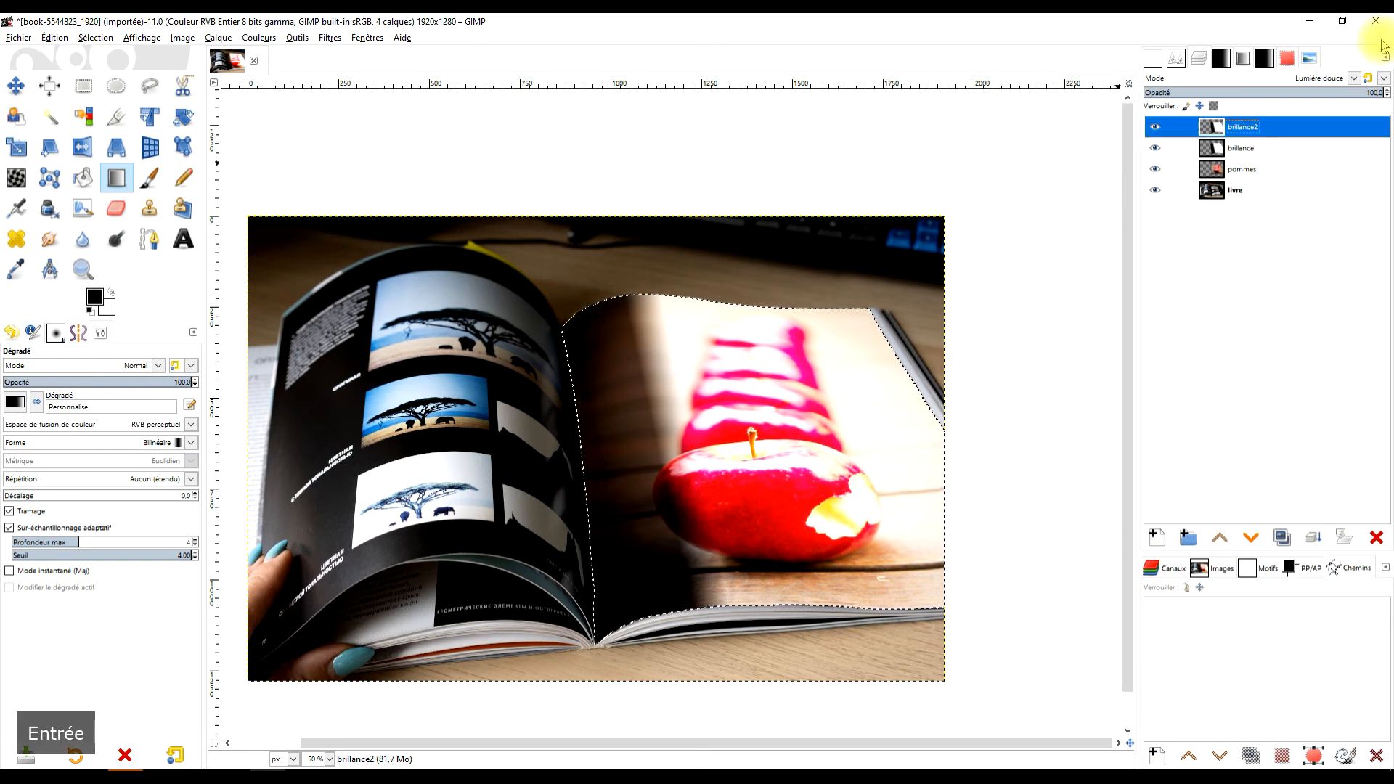
Add a white, full-opacity layer mask to the brillance2 layer
right_click(1209, 128)
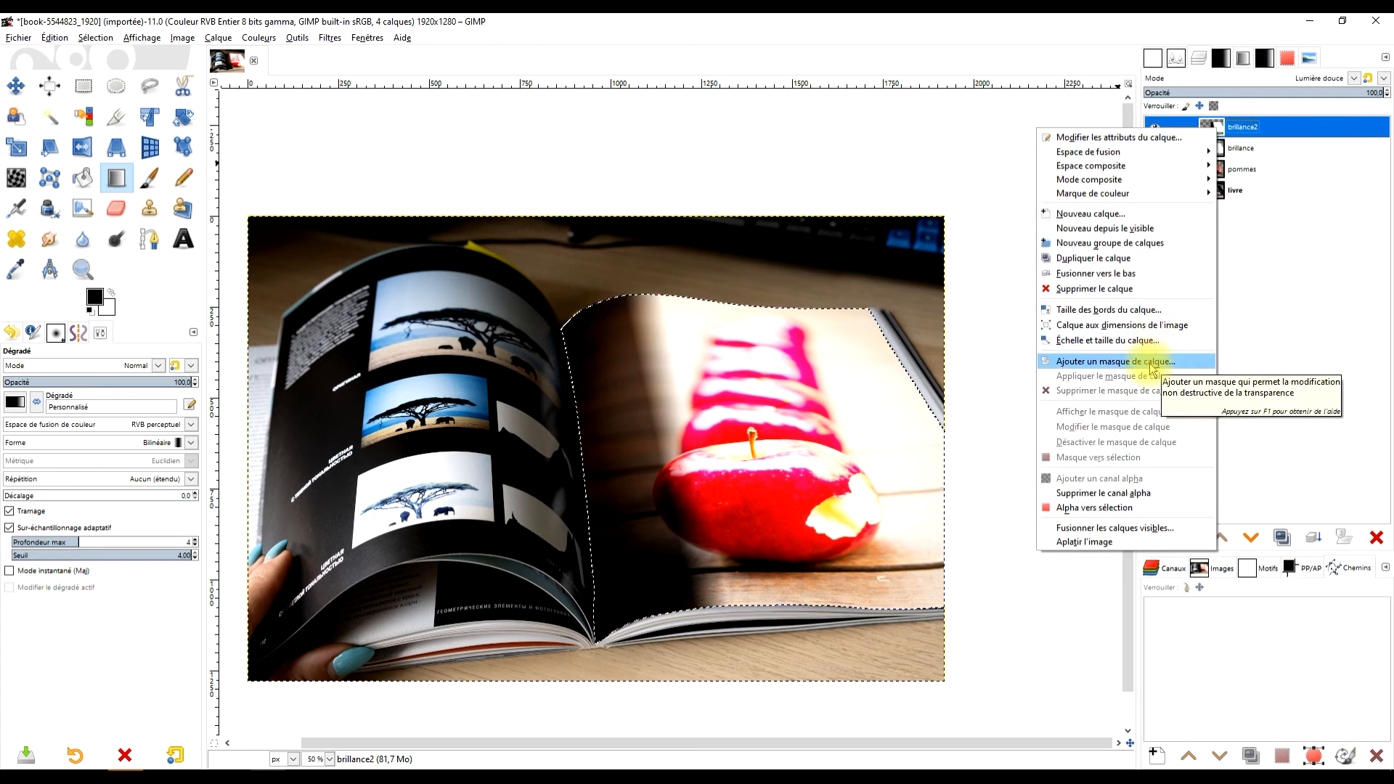
left_click(1150, 363)
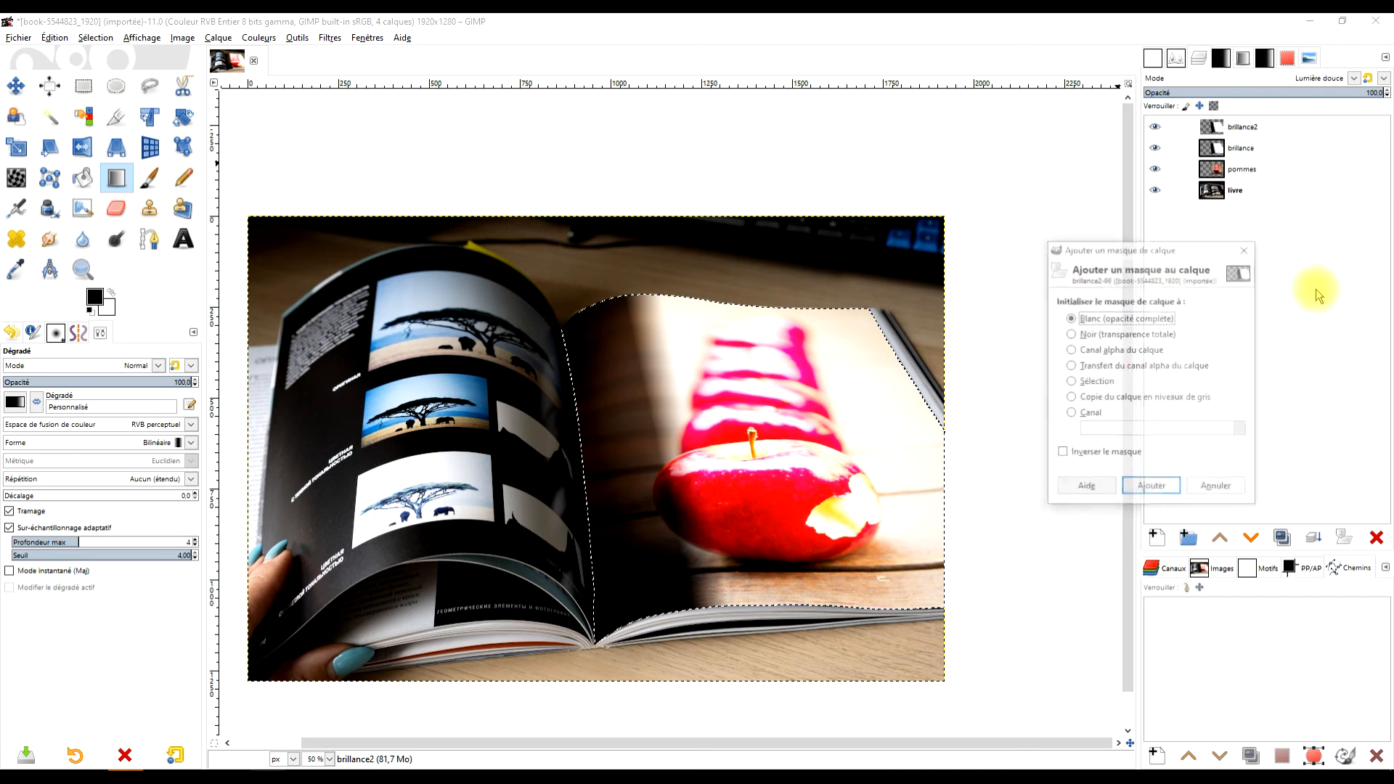
left_click(1151, 489)
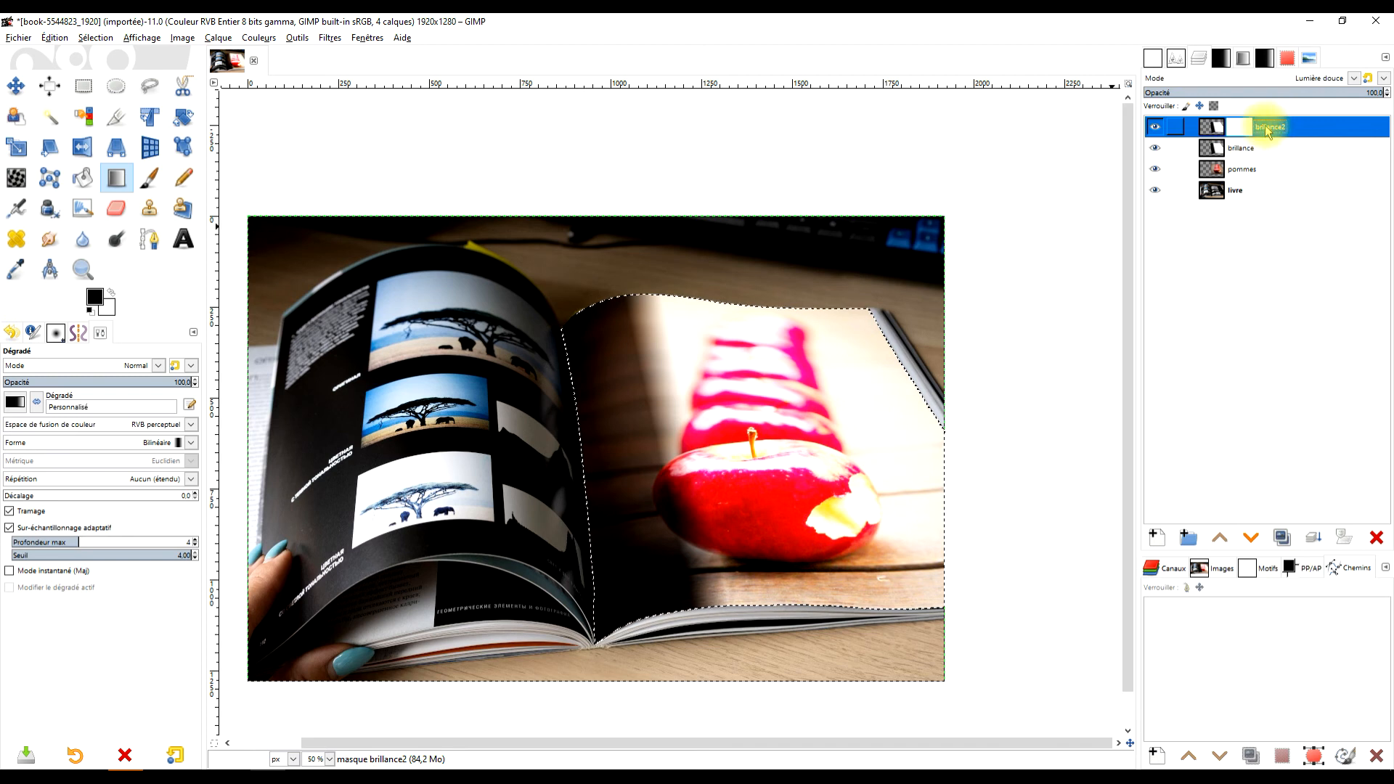
Draw a gradient about 726 px long on the brillance2 mask, from near the page's outer edge toward the spine, and apply it
left_click(1238, 133)
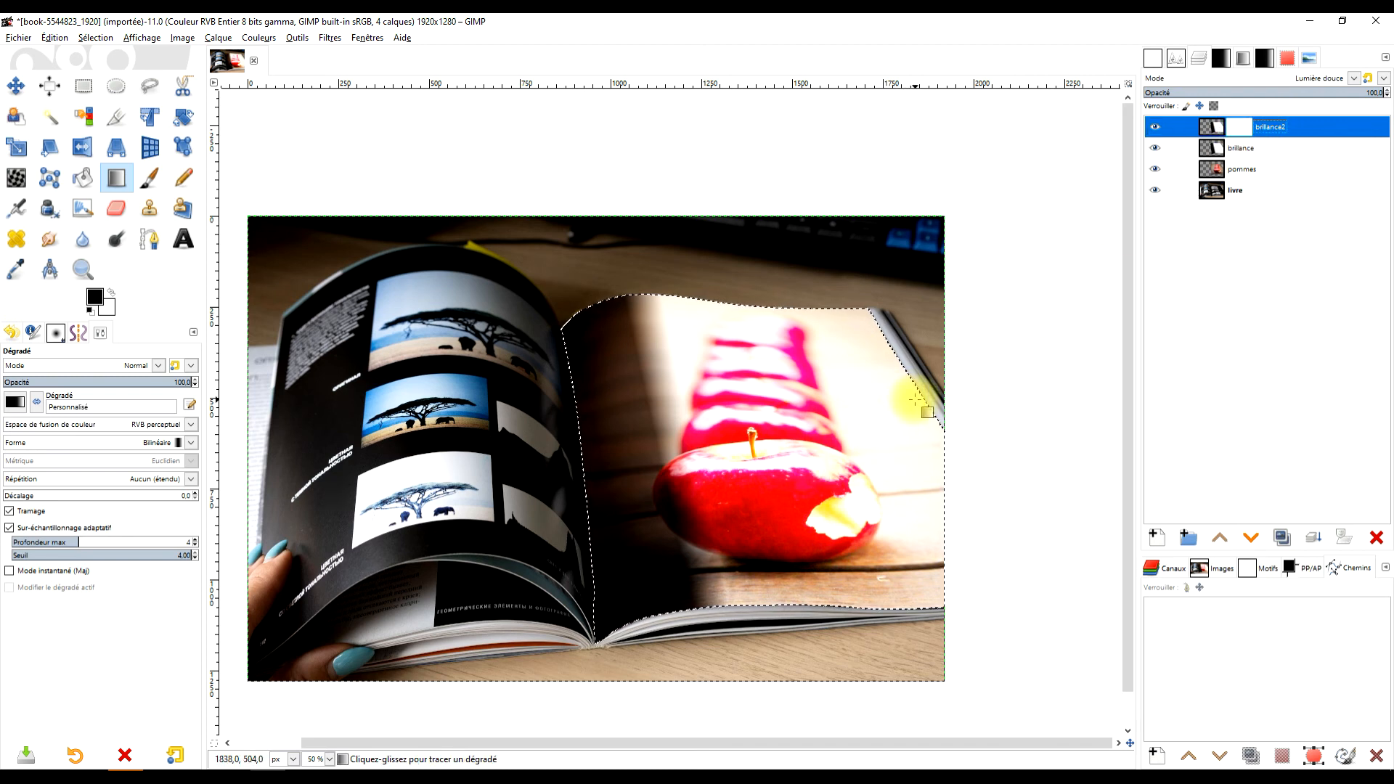
left_click_drag(905, 405, 661, 424)
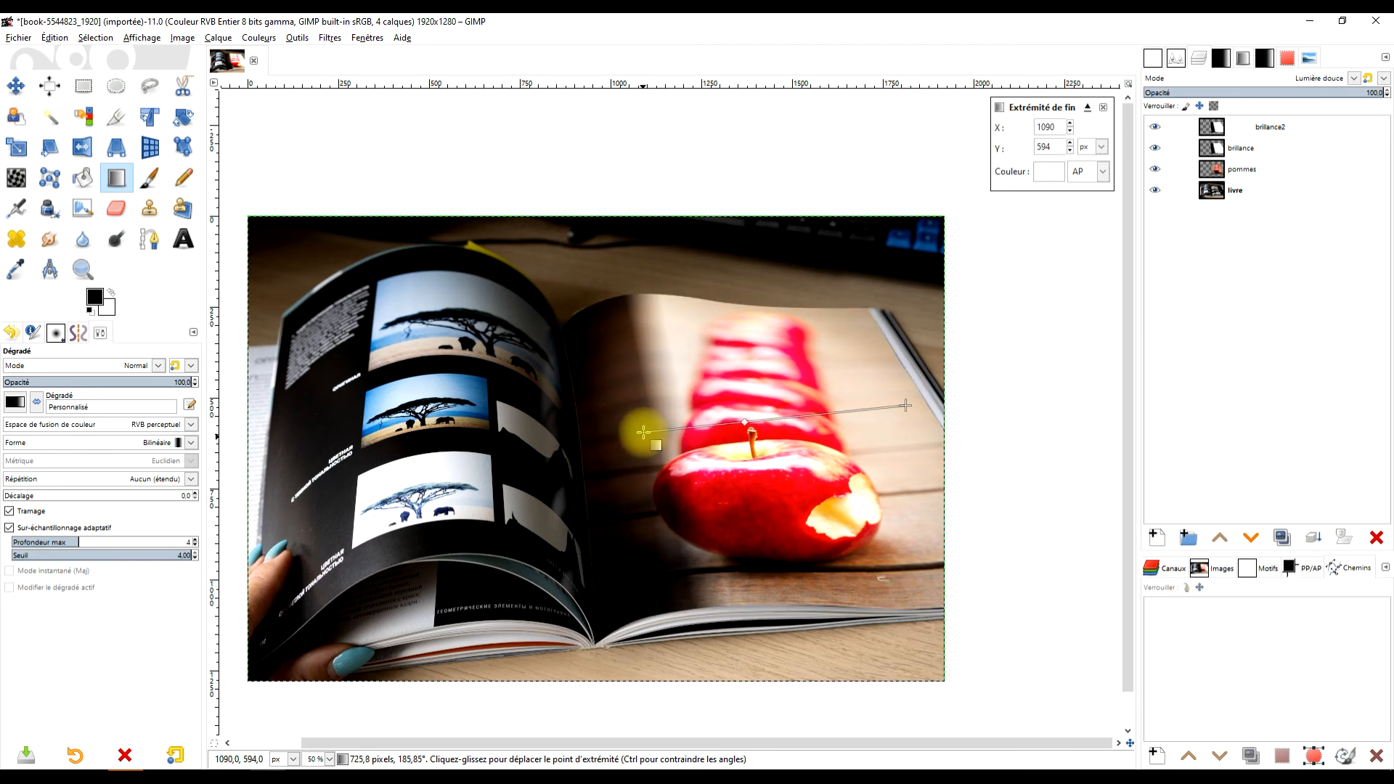
key("Return")
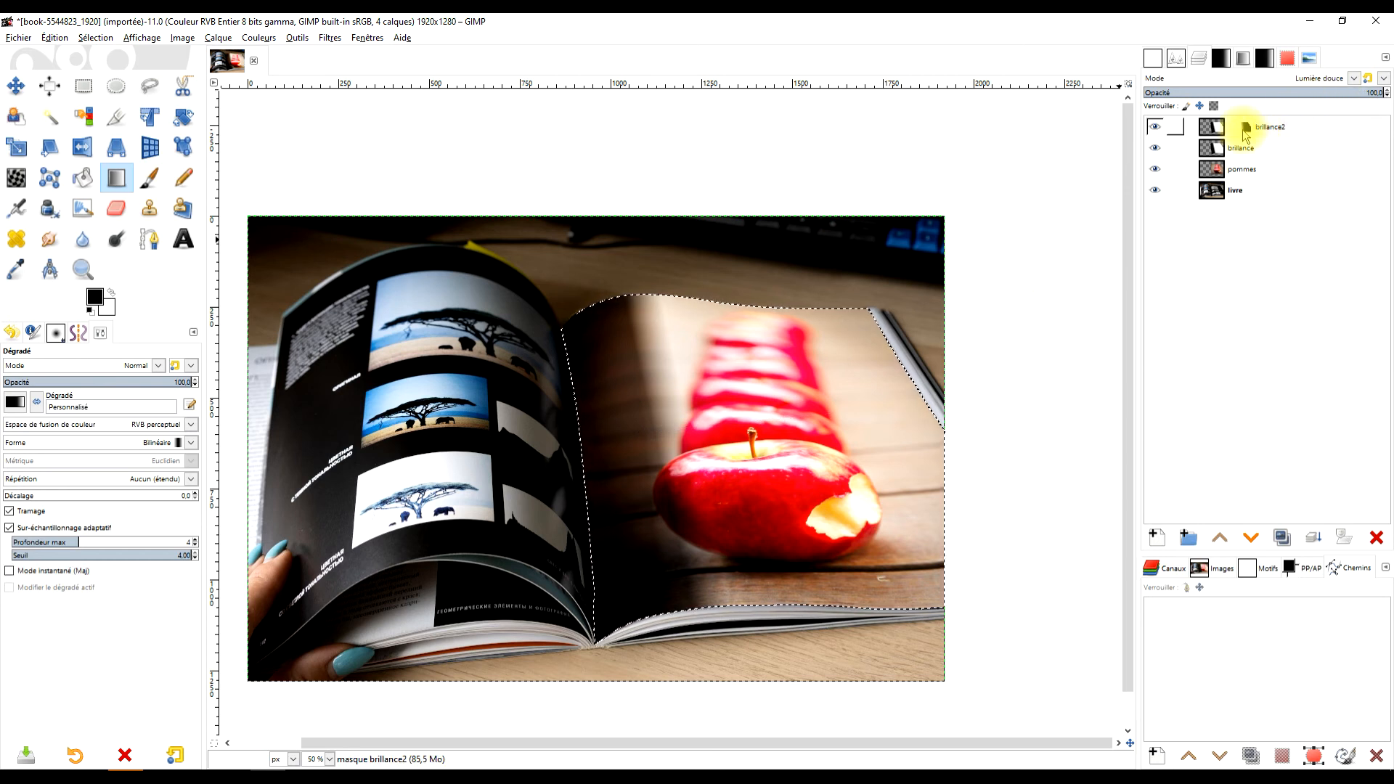
Duplicate the brillance2 layer and try a diagonal mask gradient from the page's upper outer corner down to the spine
left_click(1282, 537)
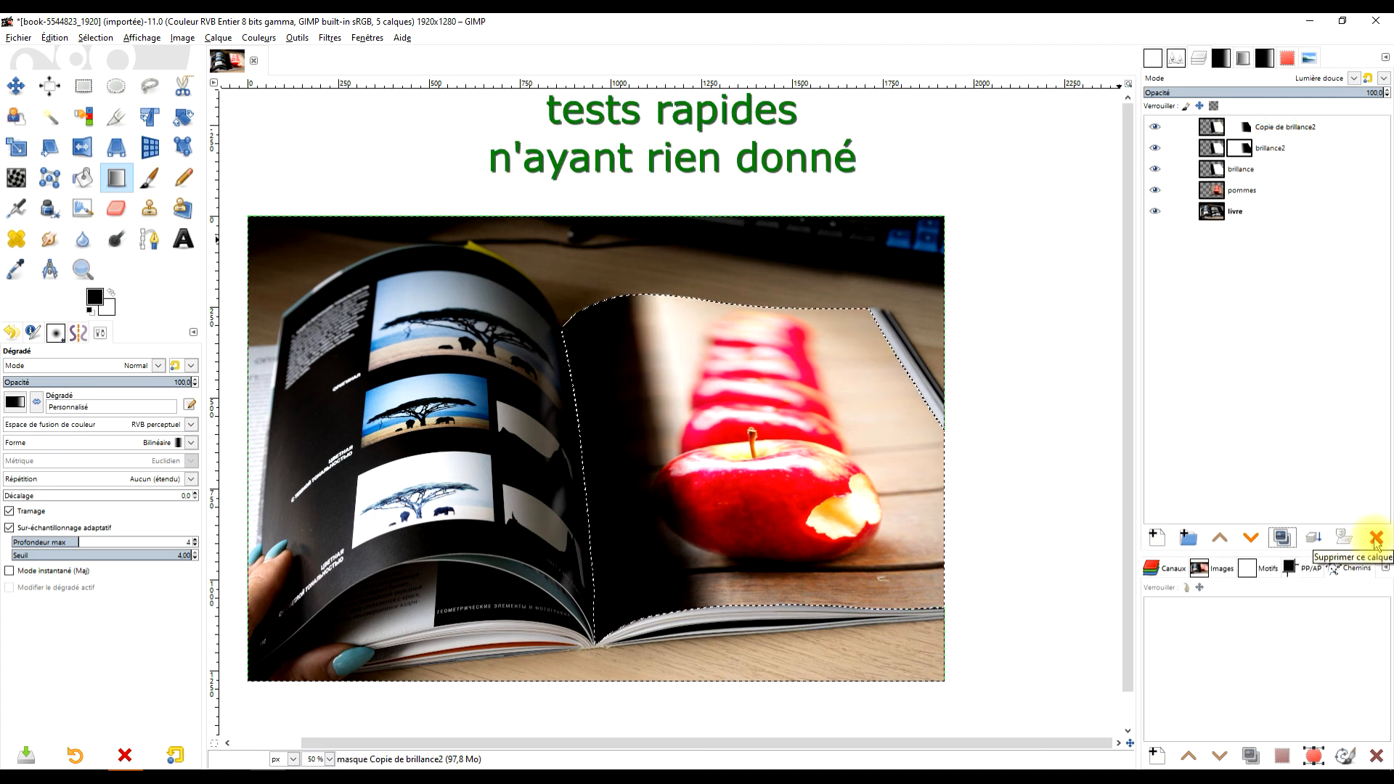
left_click(1238, 148)
left_click_drag(870, 355, 583, 413)
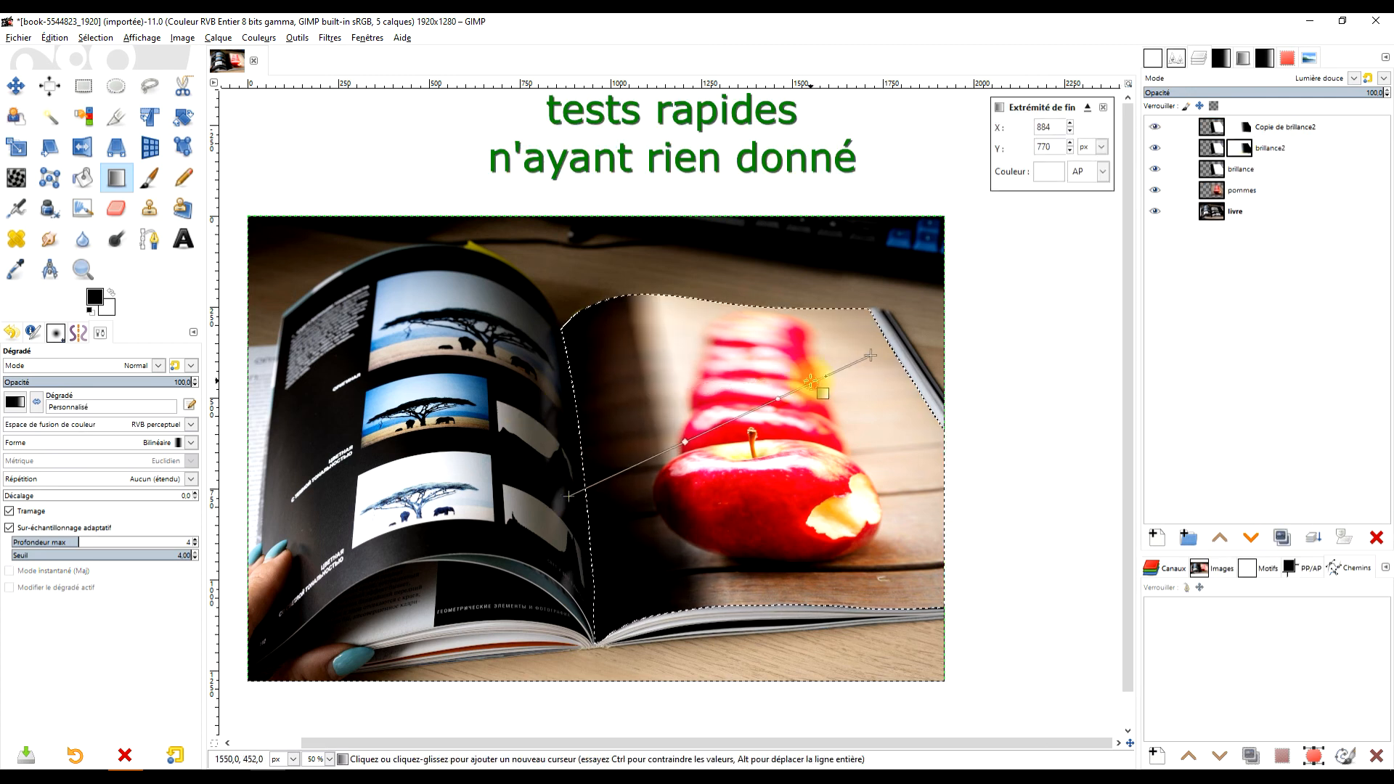
Try the duplicated layer at 73.7 opacity with another gradient across its mask, and delete that layer
left_click(1338, 93)
left_click(1270, 123)
left_click(114, 182)
left_click_drag(893, 385, 591, 455)
key("Return")
left_click(1152, 129)
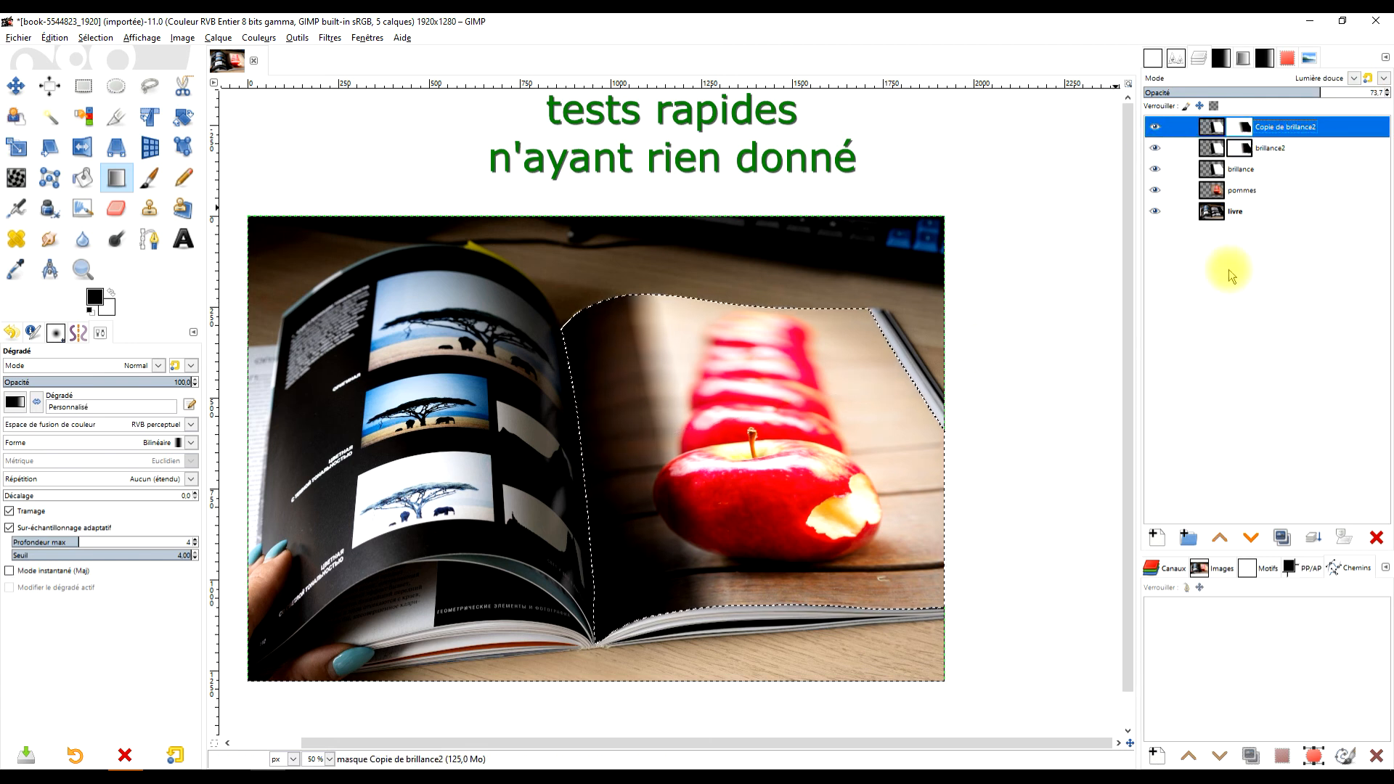
left_click(1375, 538)
Duplicate the brillance2 layer again and try reduced layer opacities such as 51.1 and 61.6
left_click(1239, 131)
left_click(1282, 537)
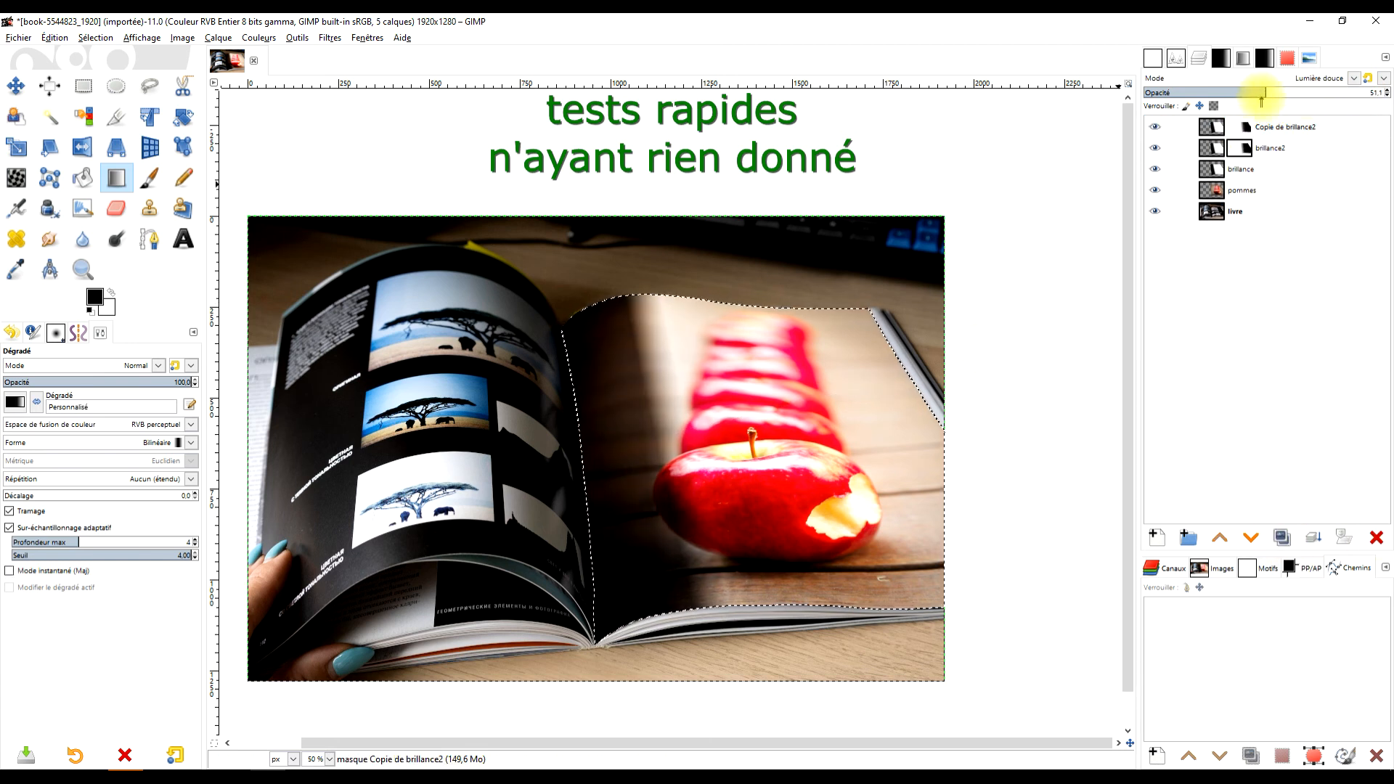
left_click_drag(1261, 100, 1292, 91)
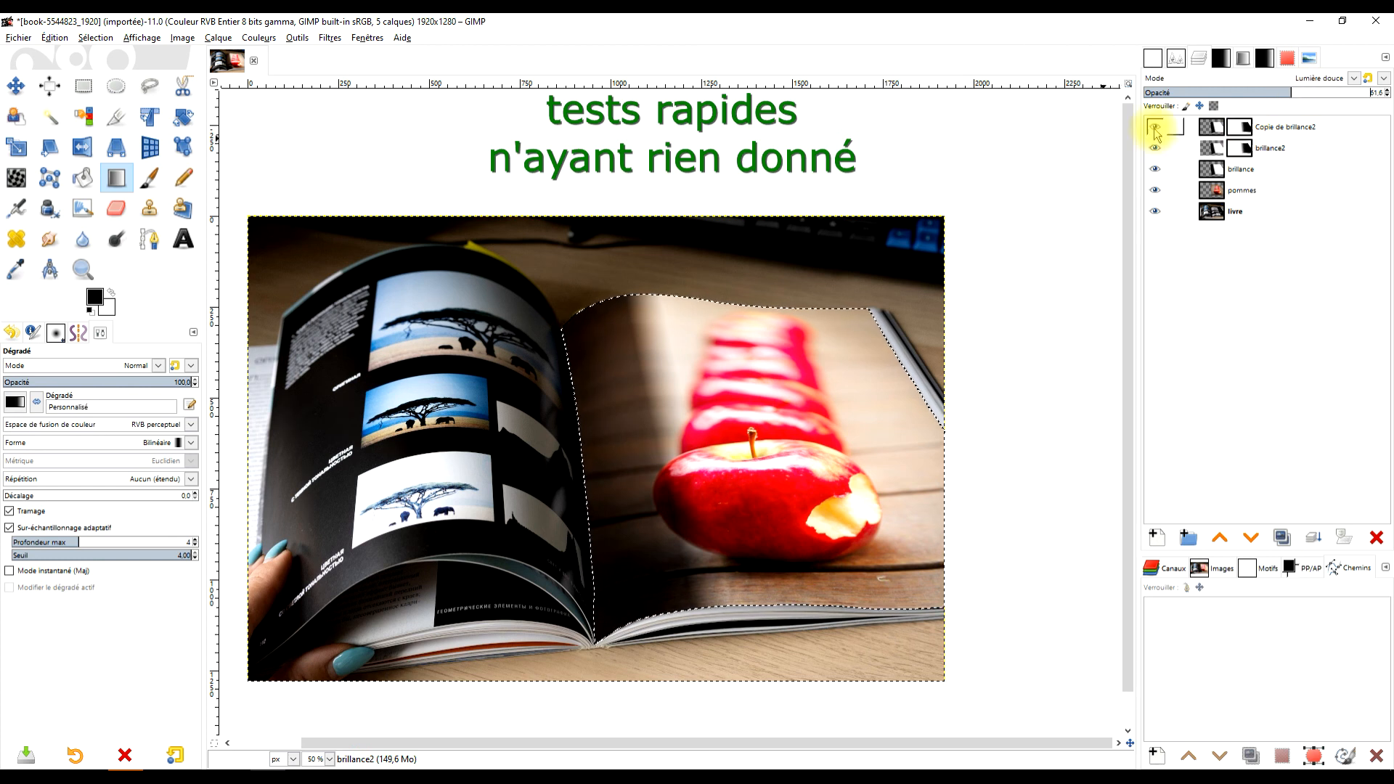
double_click(1382, 147)
left_click(1335, 93)
Compare the duplicated shine layers, delete the original brillance2 layer, and select its remaining copy
left_click(1155, 127)
left_click(1263, 148)
mouse_move(1283, 95)
left_mouse_down()
mouse_move(1266, 94)
mouse_move(1283, 95)
left_mouse_up()
left_click(1375, 538)
left_click(1279, 130)
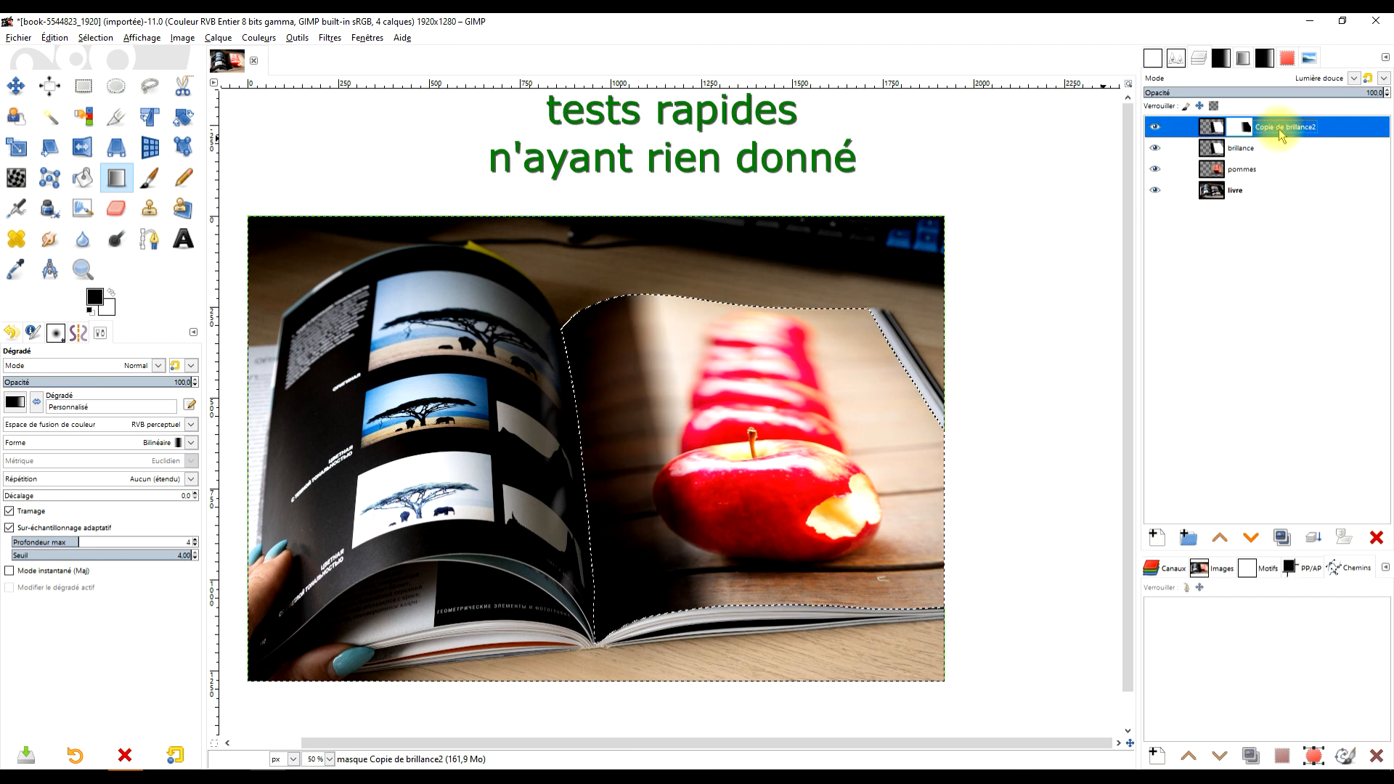
Try the Copie de brillance2 layer at 75.5 opacity with a diagonal gradient across the page on its mask, and undo the gradient
left_click(1325, 90)
left_click(1234, 131)
left_click_drag(910, 398, 620, 472)
left_click(670, 473)
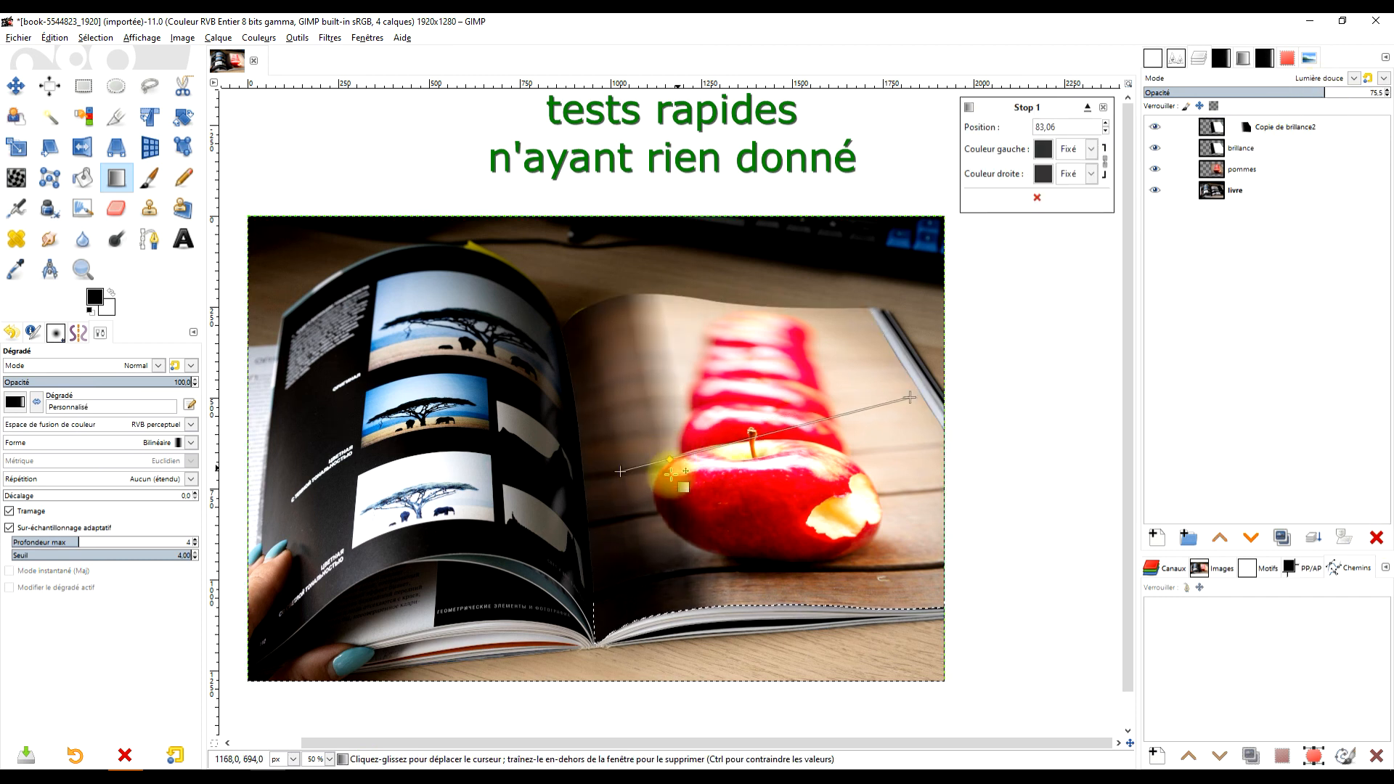
key("ctrl+z")
key("Return")
Try Copie de brillance2 at 58.3 opacity and brush black at 27.7 opacity on its mask along the upper edge of the light band
left_click(1282, 92)
left_click(1276, 147)
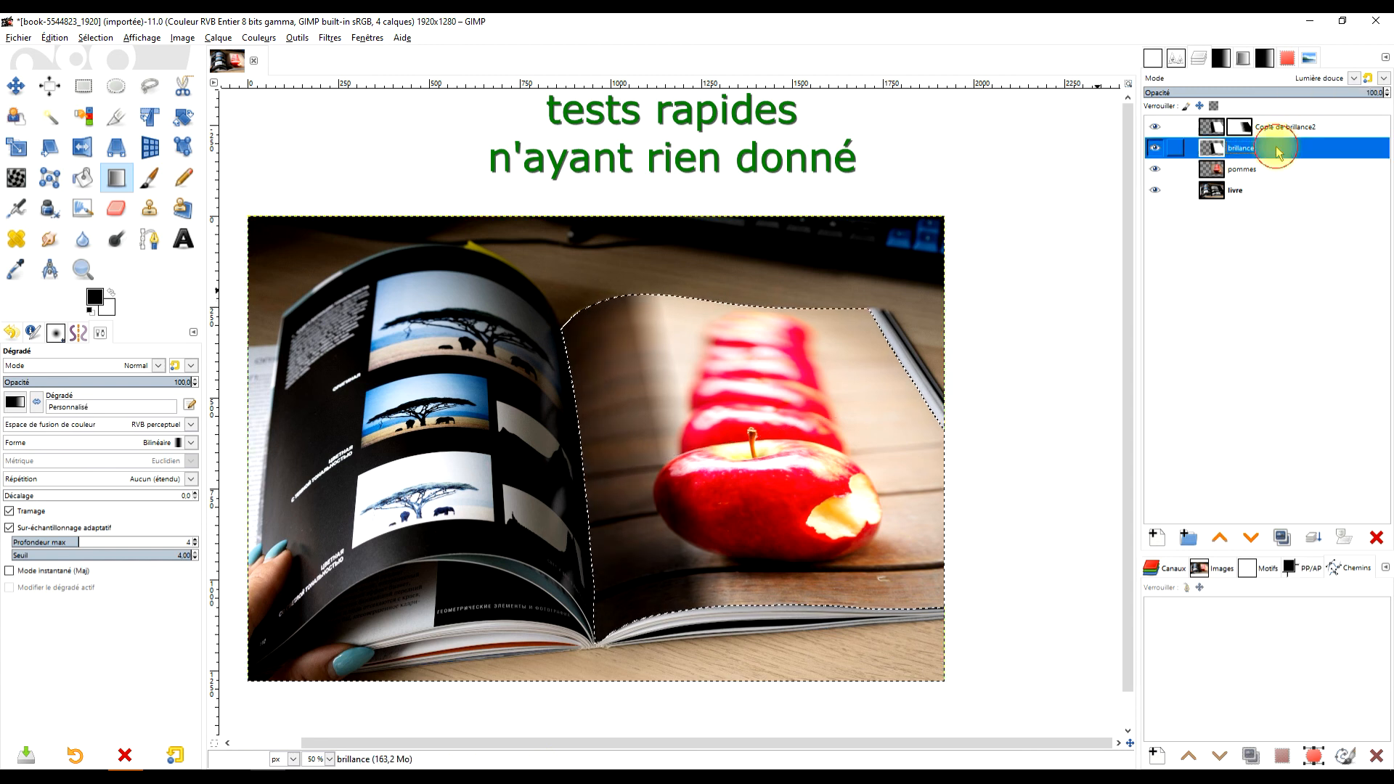
left_click(1261, 129)
key("p")
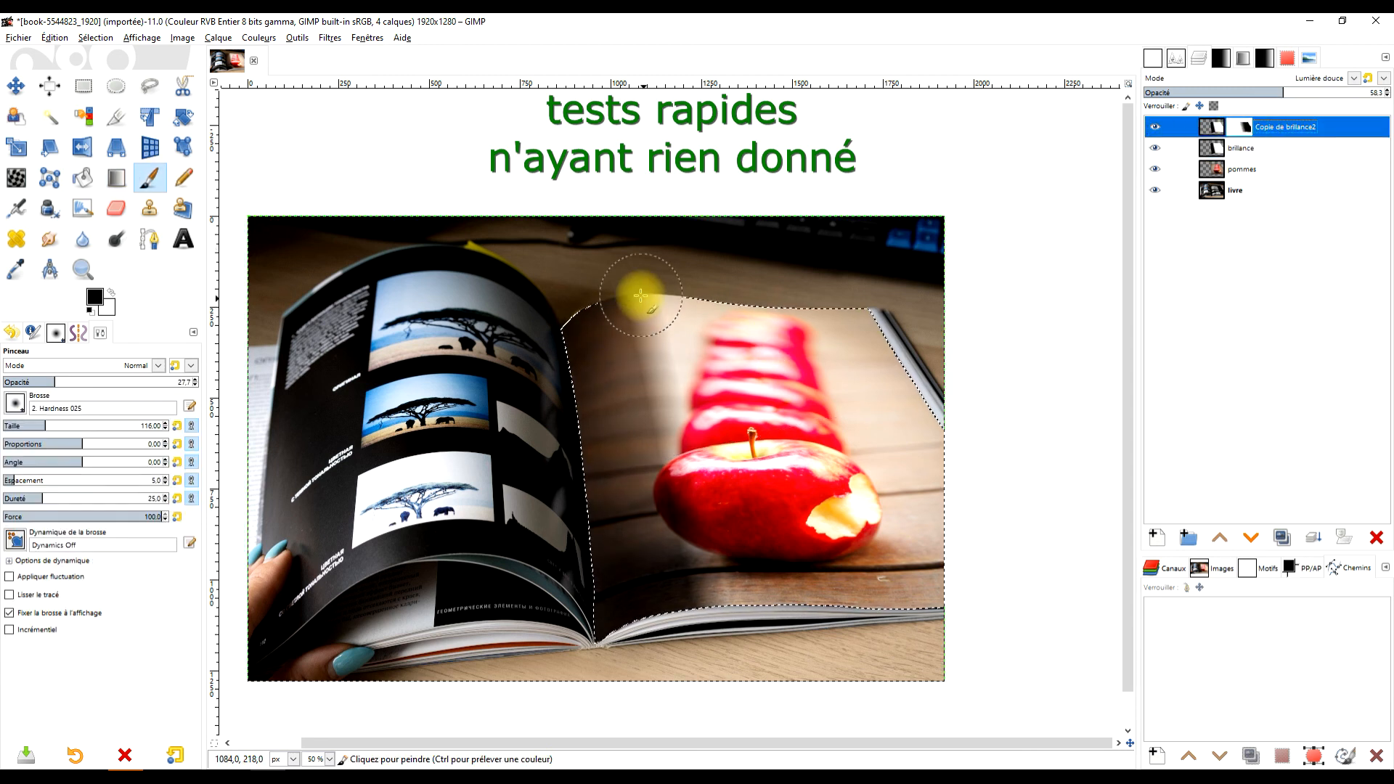
left_click_drag(650, 300, 657, 406)
Raise the layer opacity to 100 and retouch the mask along the light band's edge in black and white with the brush at 100 opacity
left_click(111, 291)
left_click_drag(1285, 92, 1388, 92)
left_click(111, 292)
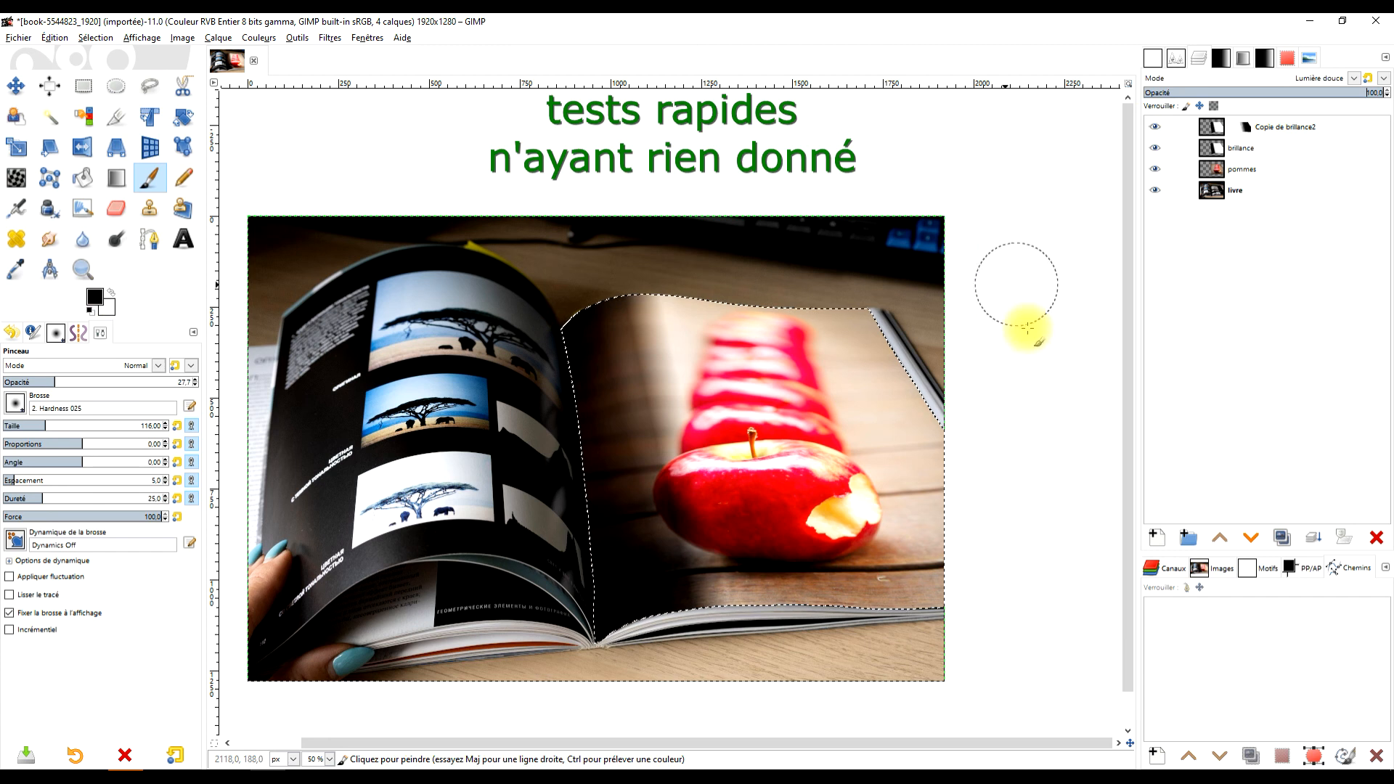
left_click_drag(109, 382, 197, 382)
left_click_drag(650, 312, 677, 535)
left_click(111, 292)
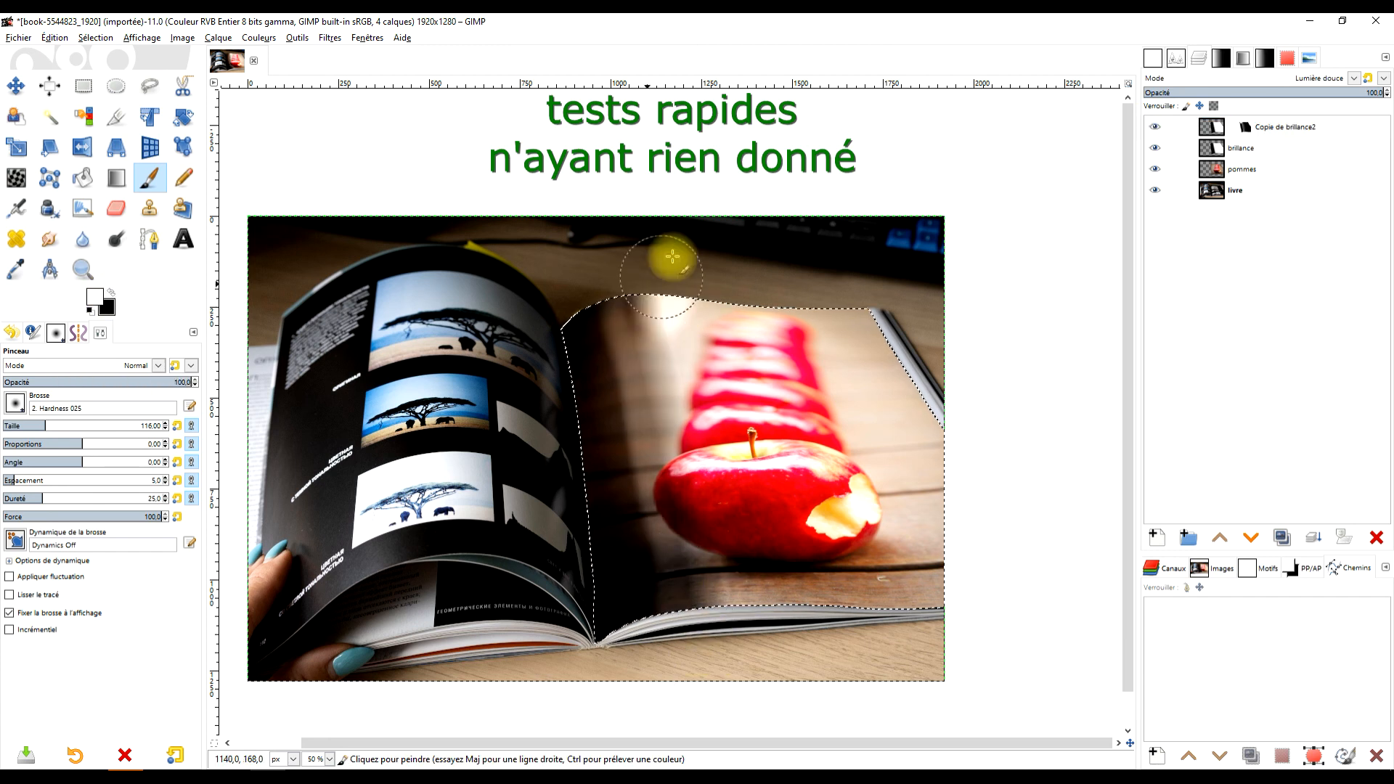
left_click_drag(648, 298, 655, 621)
Set the Copie de brillance2 layer opacity to 85.5 and paint white on its mask beside the blurred apples
double_click(1284, 127)
left_click(1365, 344)
left_click_drag(1307, 92, 1348, 92)
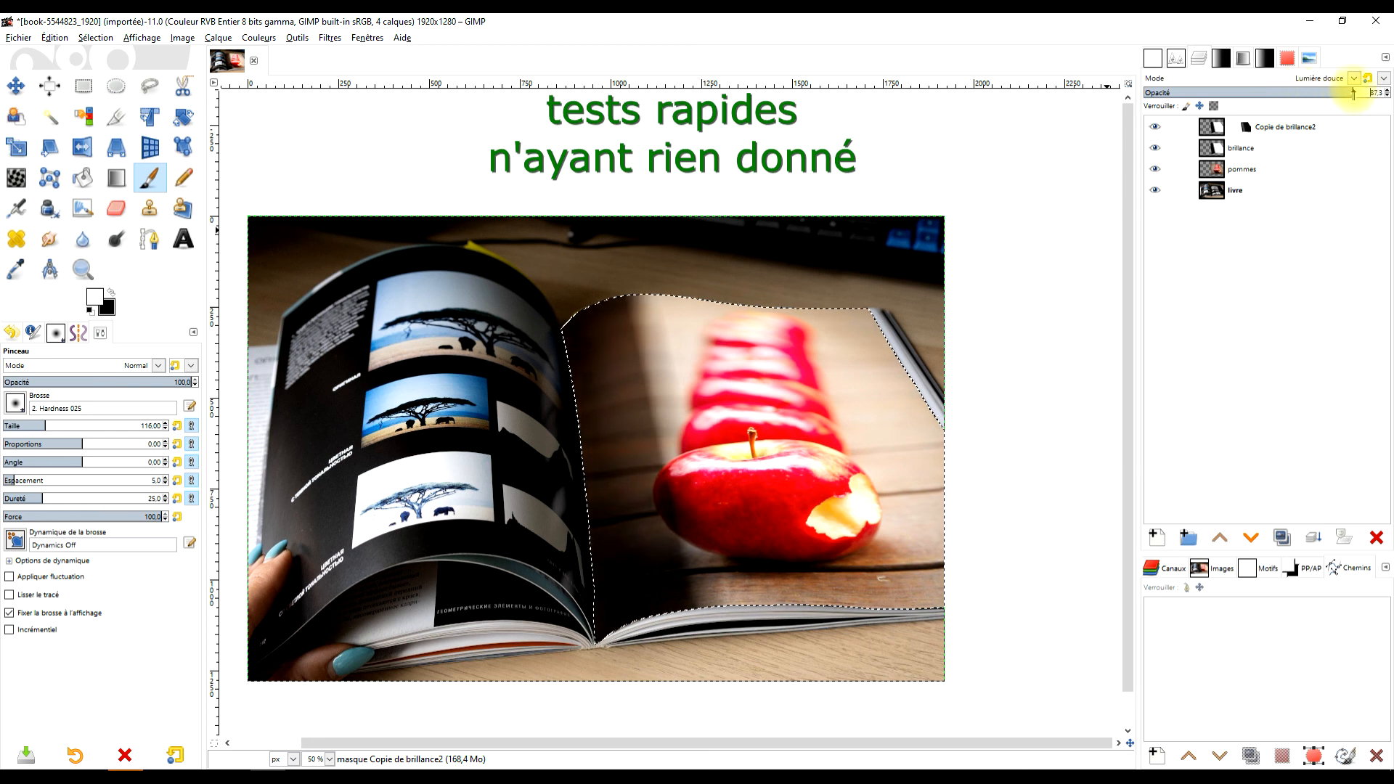
left_click_drag(693, 350, 695, 428)
Test and undo white mask strokes over the apples' outer side, and paint white across the wood below the front apple
mouse_move(871, 553)
left_mouse_down()
mouse_move(878, 516)
mouse_move(851, 408)
left_mouse_up()
key("ctrl+z")
mouse_move(833, 359)
left_mouse_down()
mouse_move(879, 520)
mouse_move(869, 552)
mouse_move(828, 397)
left_mouse_up()
key("ctrl+z")
left_click(110, 294)
left_click(110, 293)
key("ctrl+z")
left_click_drag(883, 558, 987, 539)
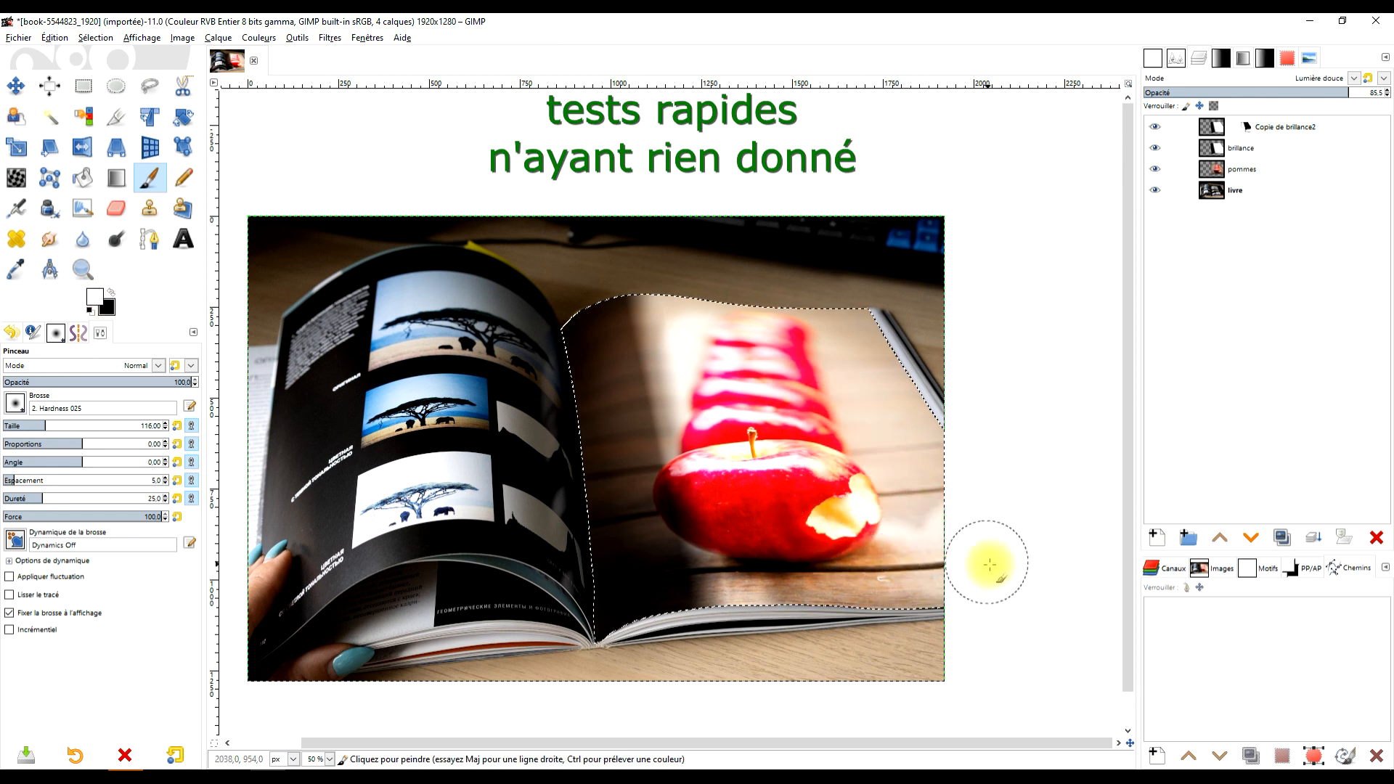
Smudge the Copie de brillance2 layer along the apples page's inner edge, from the top of the spine down to the bottom of the fold
key("s")
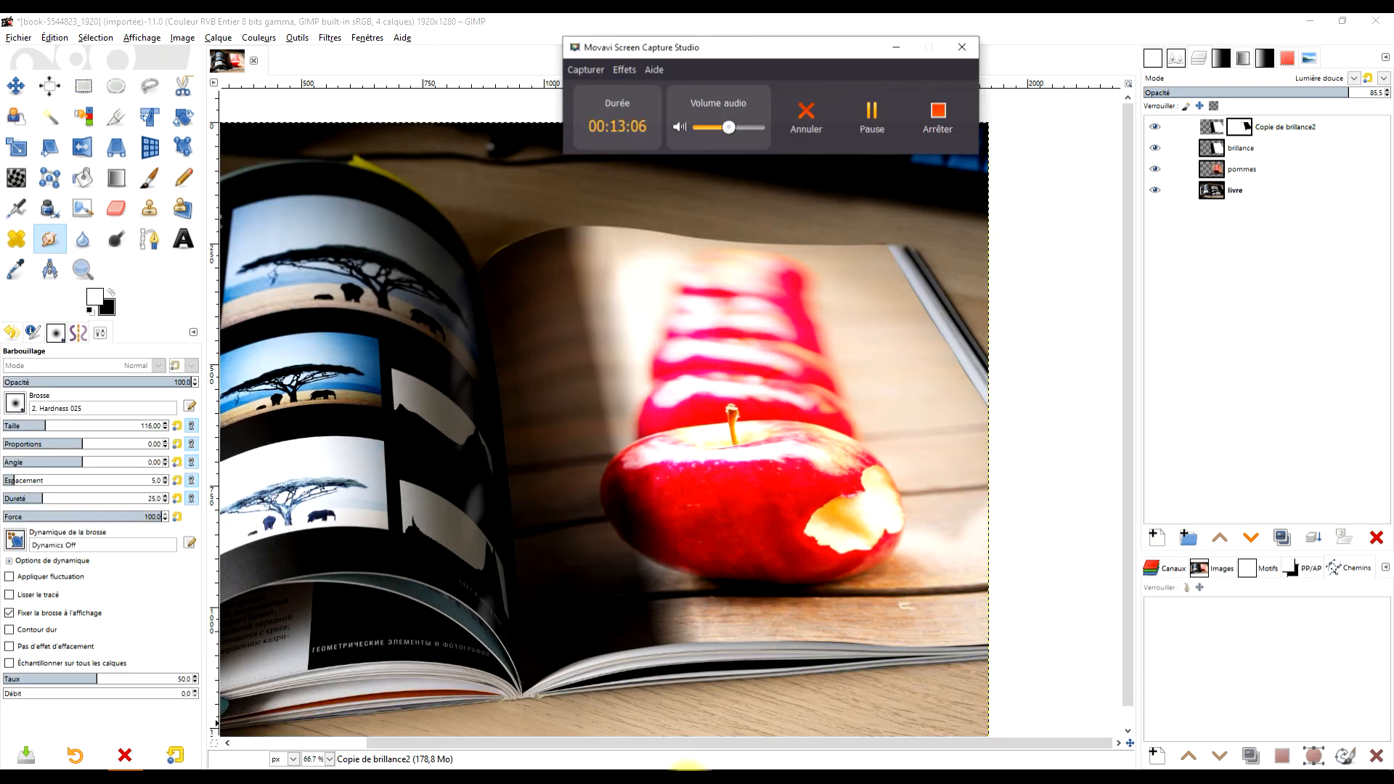
left_click(896, 47)
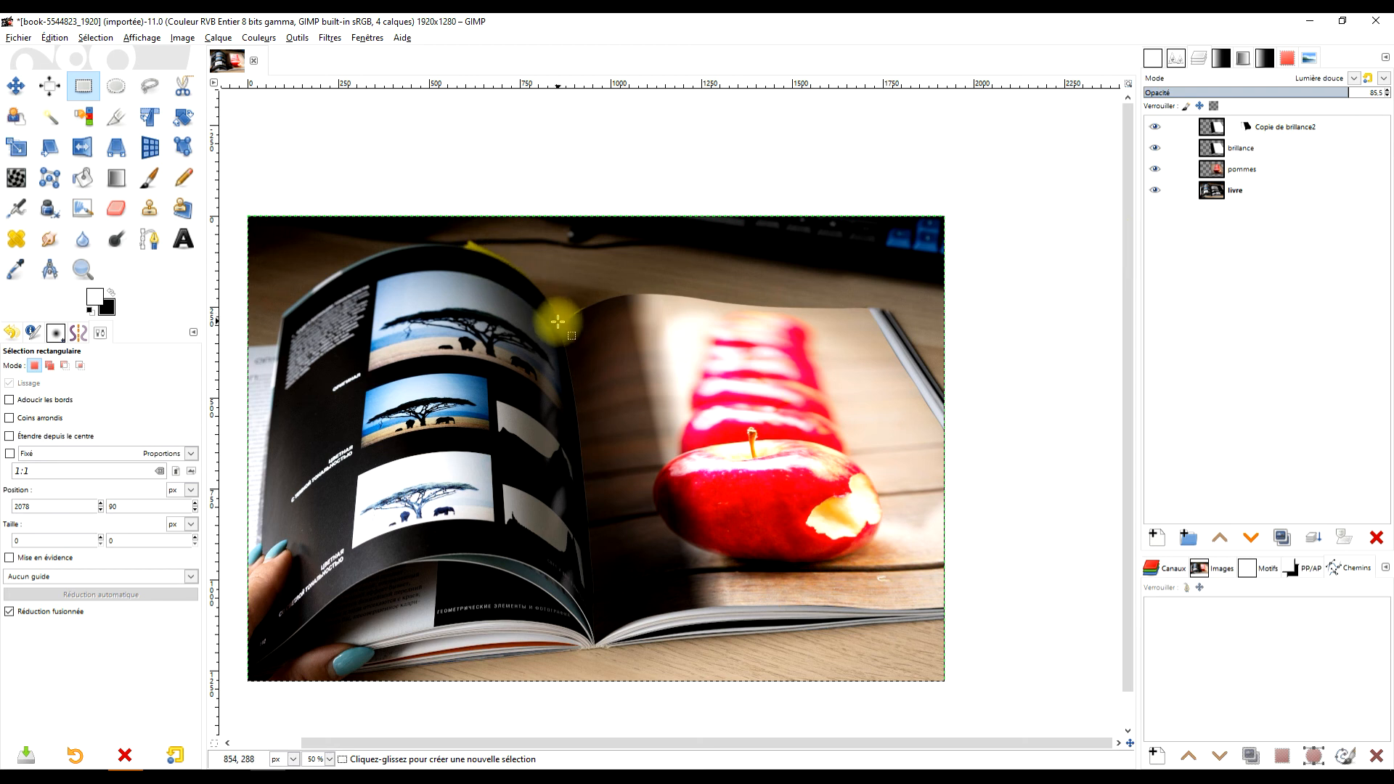
key("1")
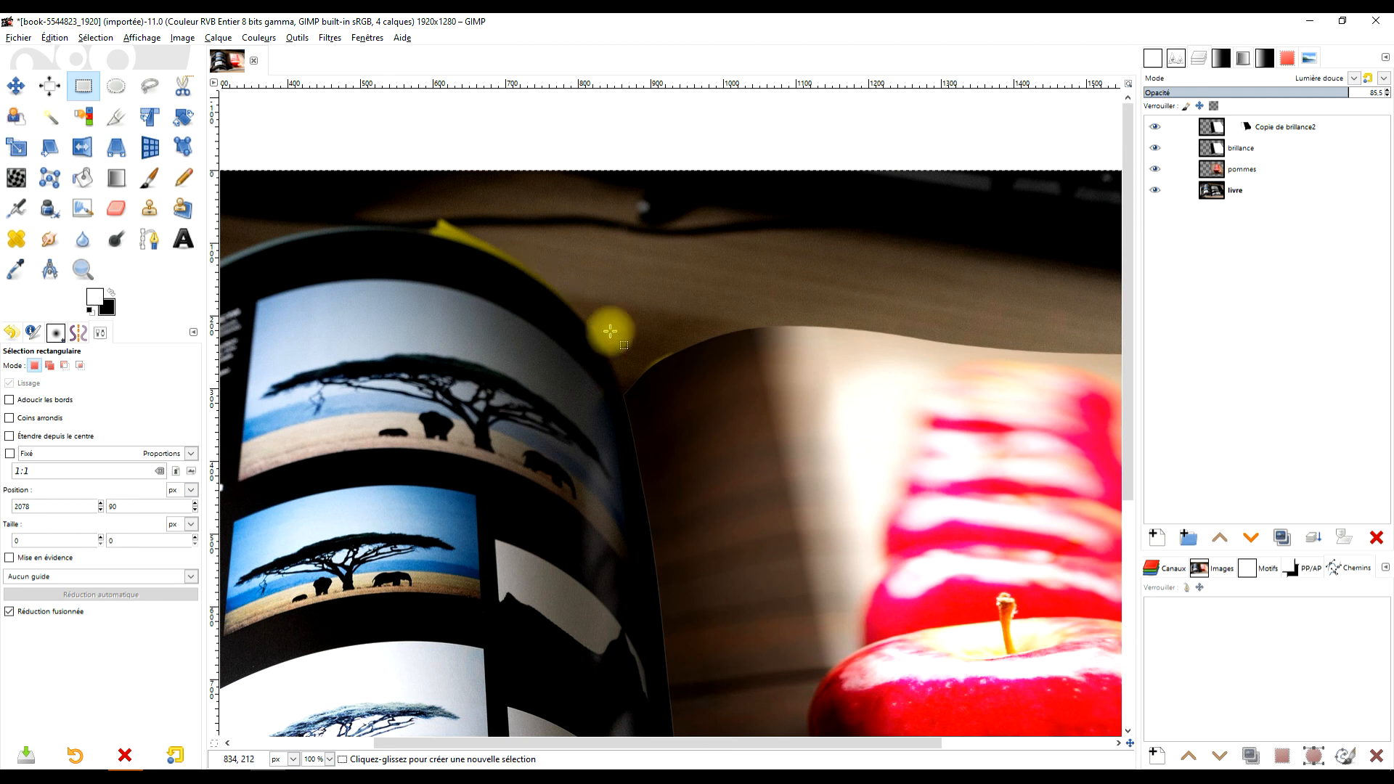
scroll(663, 503, "up", 4)
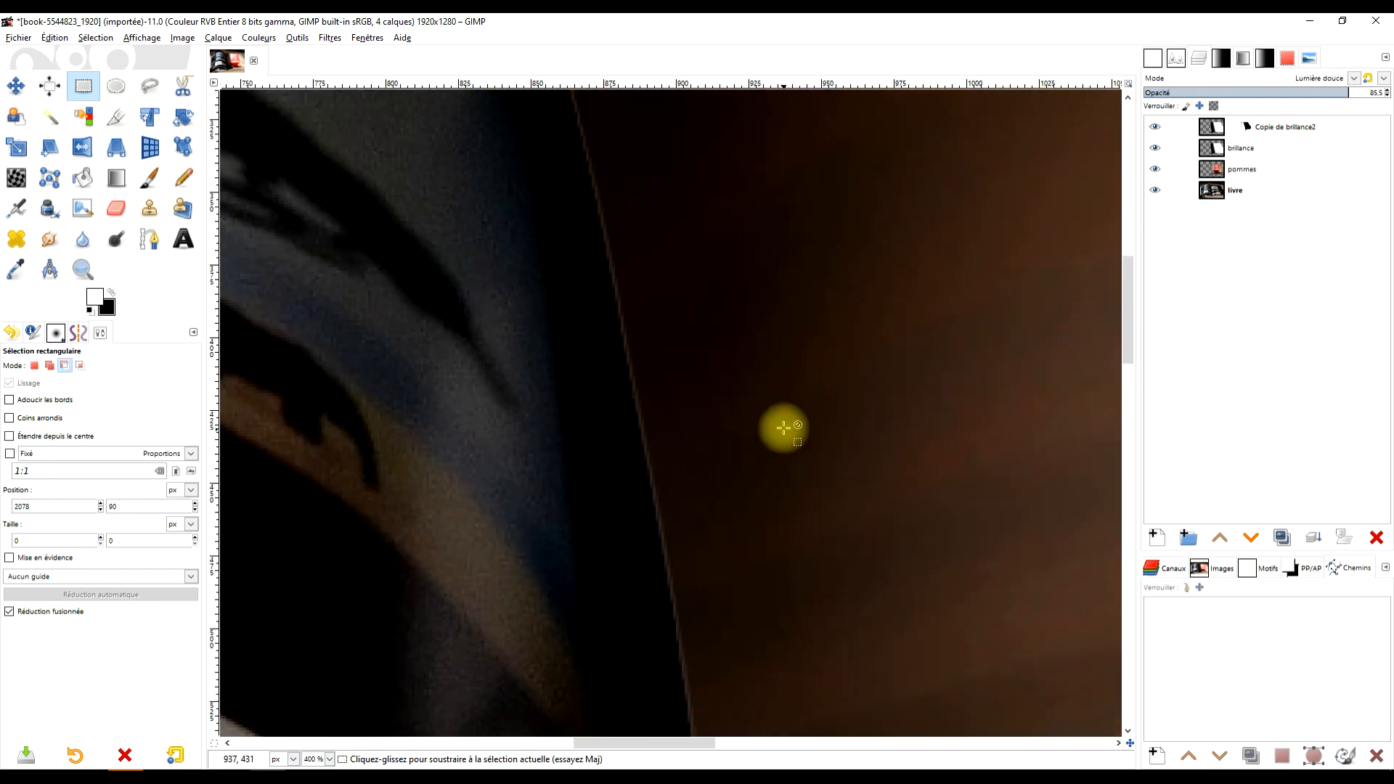
scroll(783, 428, "down", 2)
left_click(1212, 129)
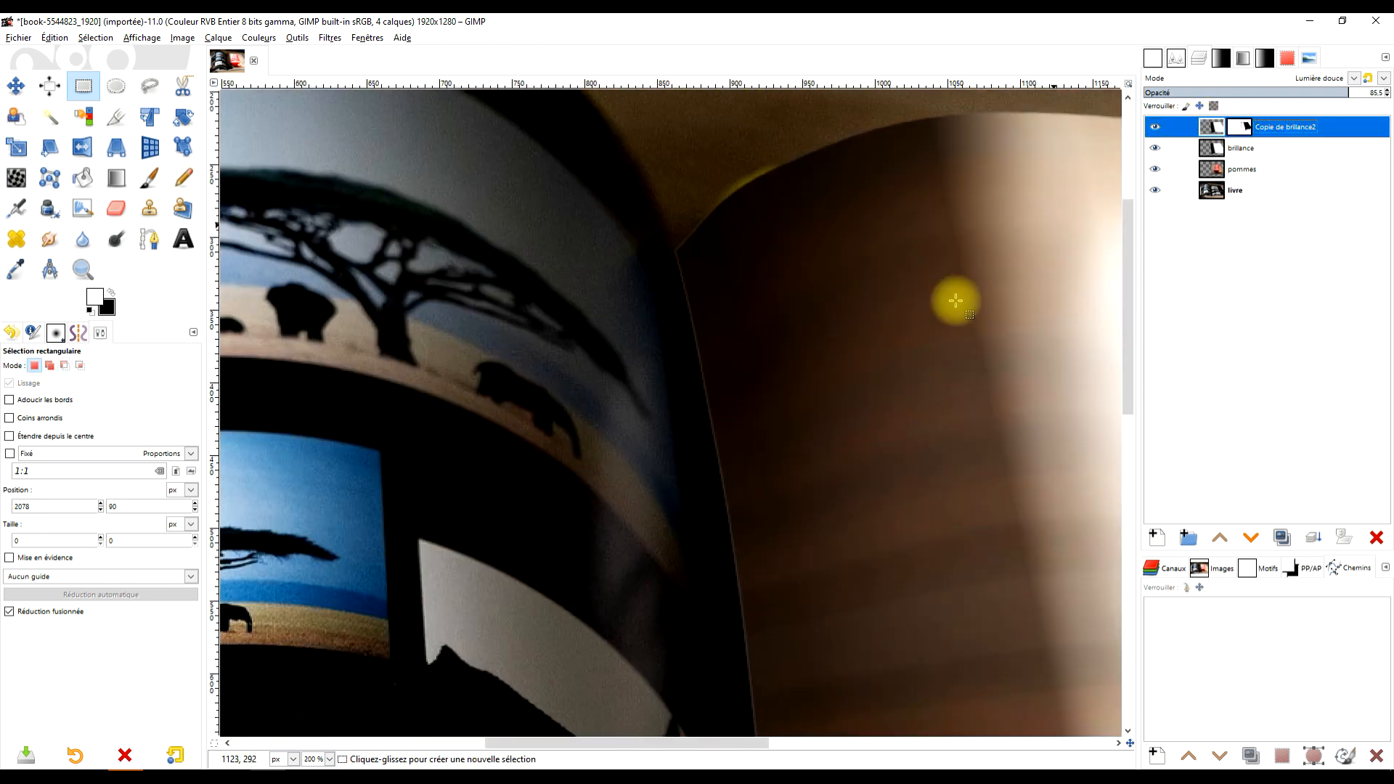
left_click(50, 239)
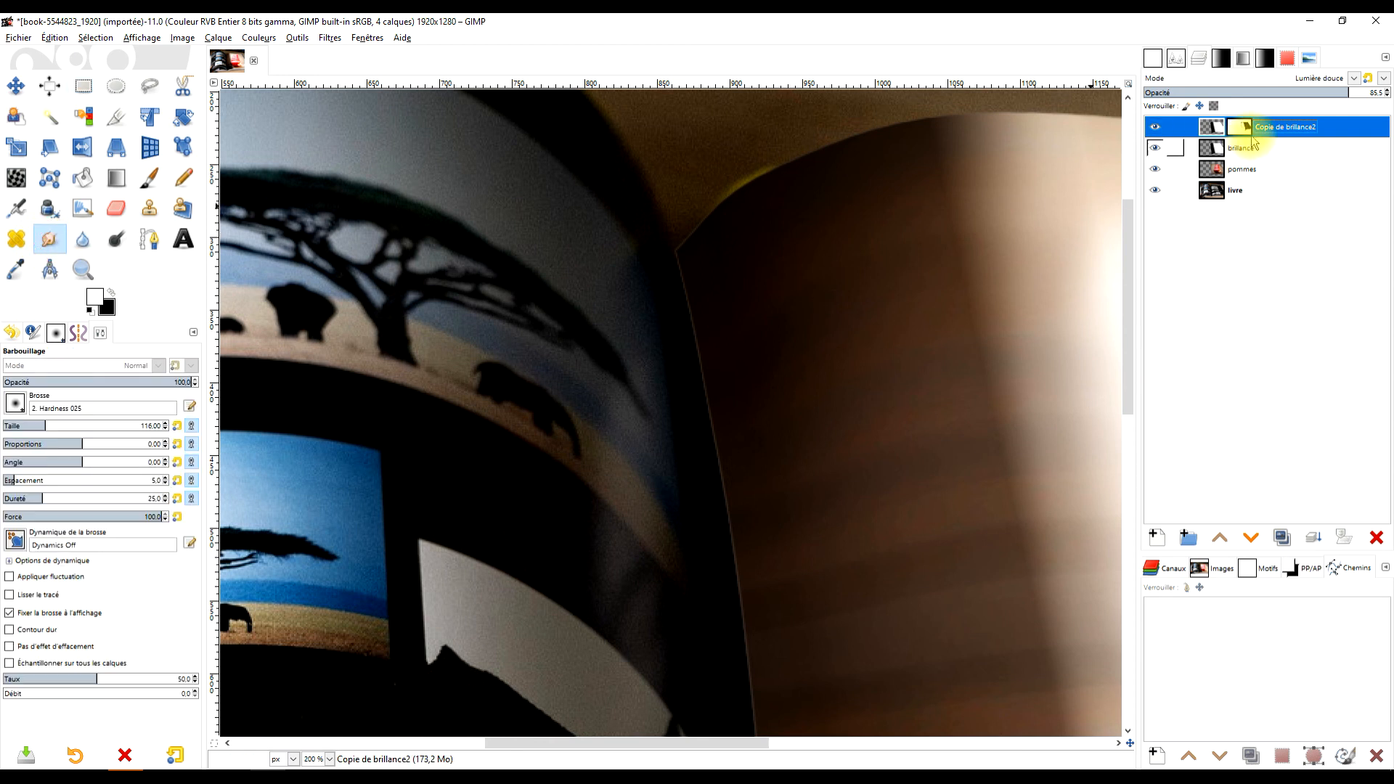
mouse_move(712, 304)
left_mouse_down()
mouse_move(705, 346)
mouse_move(722, 313)
mouse_move(694, 283)
mouse_move(691, 336)
left_mouse_up()
mouse_move(691, 400)
left_mouse_down()
mouse_move(705, 476)
mouse_move(721, 432)
mouse_move(723, 560)
mouse_move(746, 485)
mouse_move(728, 641)
mouse_move(748, 528)
mouse_move(759, 684)
left_mouse_up()
left_click_drag(818, 563, 822, 347)
mouse_move(764, 476)
left_mouse_down()
mouse_move(749, 584)
mouse_move(803, 566)
mouse_move(799, 621)
left_mouse_up()
mouse_move(841, 667)
left_mouse_down()
mouse_move(803, 334)
mouse_move(734, 522)
mouse_move(761, 643)
left_mouse_up()
left_click_drag(865, 409, 847, 247)
mouse_move(753, 276)
left_mouse_down()
mouse_move(743, 392)
mouse_move(758, 523)
left_mouse_up()
left_click_drag(773, 370, 767, 592)
left_click_drag(787, 535, 758, 636)
left_click_drag(754, 548, 741, 683)
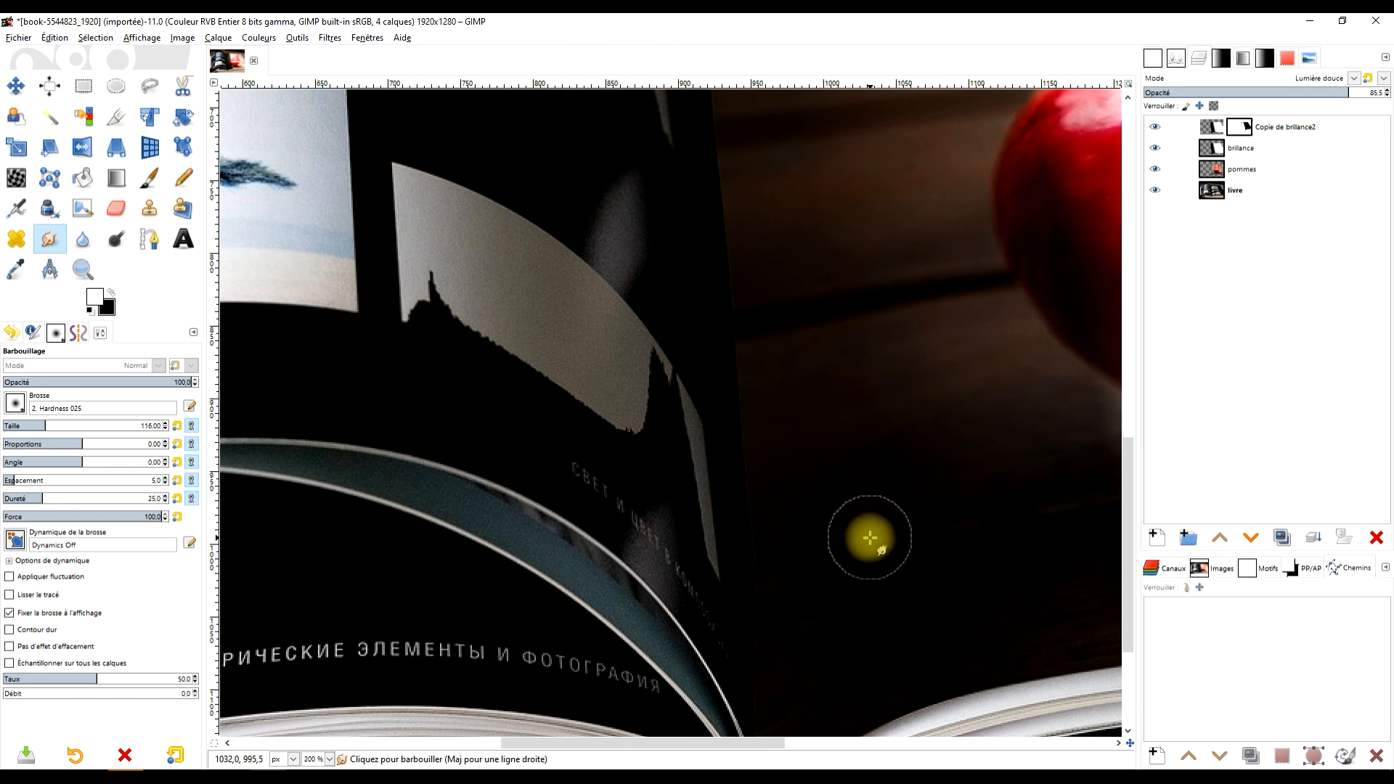
left_click_drag(861, 535, 755, 361)
left_click_drag(698, 434, 707, 532)
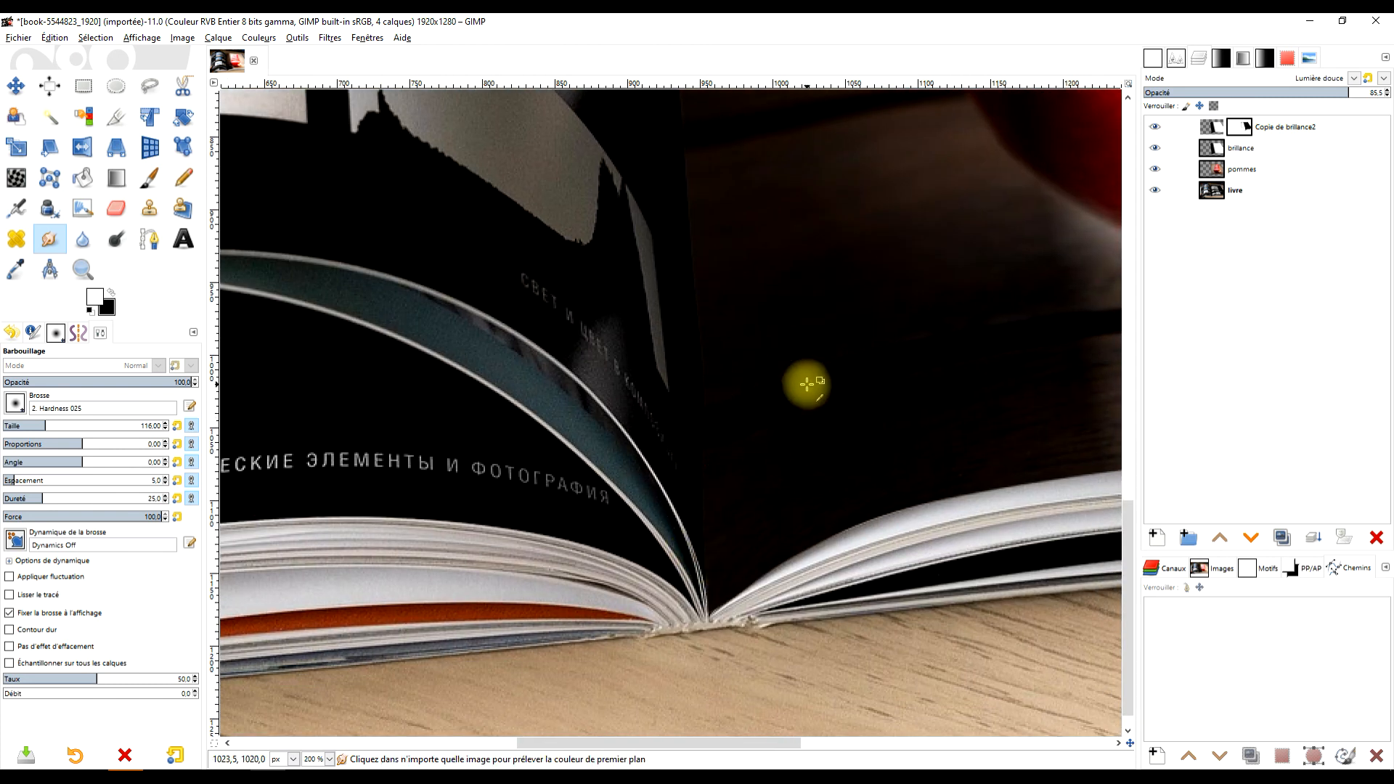
Compare the finished apples page with the original book by isolating the livre layer and restoring all layers
scroll(862, 643, "down", 2, "ctrl")
scroll(845, 525, "down", 2, "ctrl")
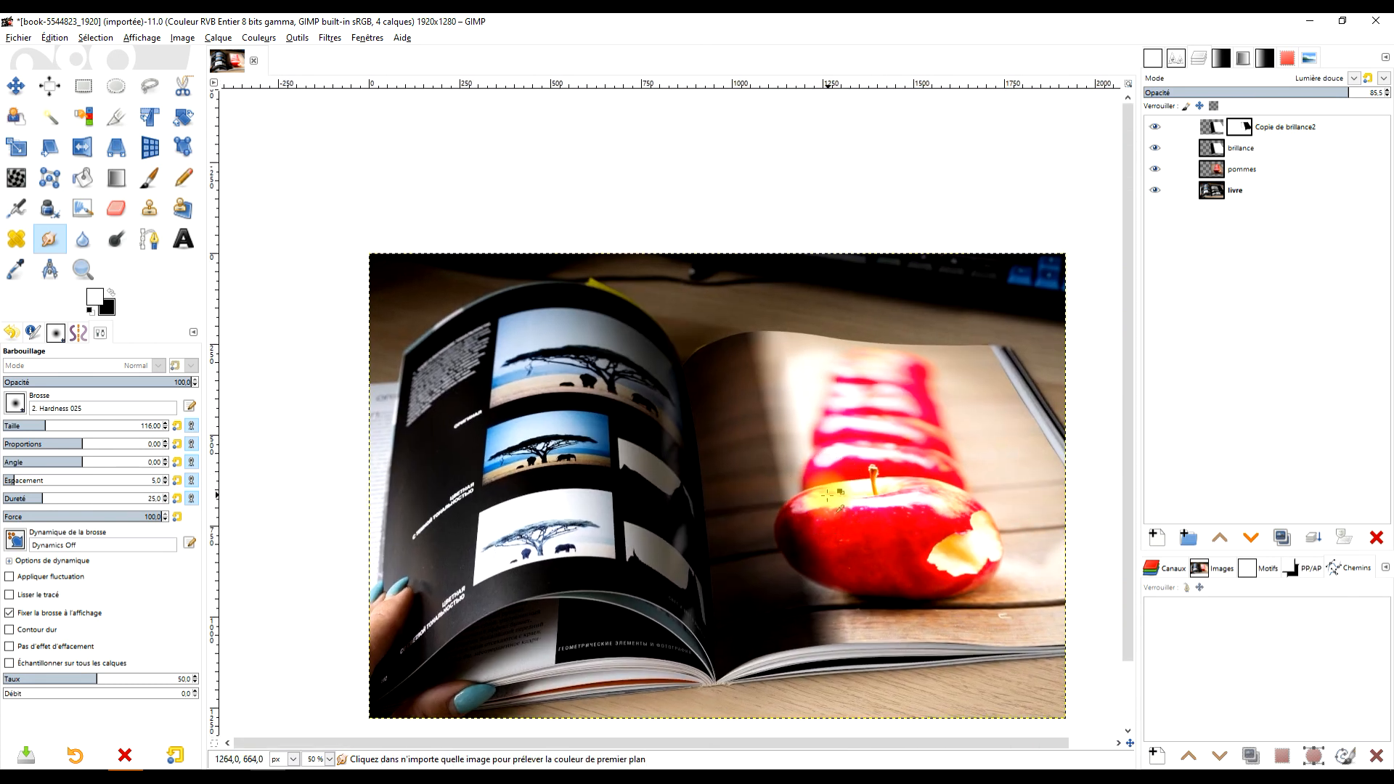
scroll(827, 494, "up", 1, "ctrl")
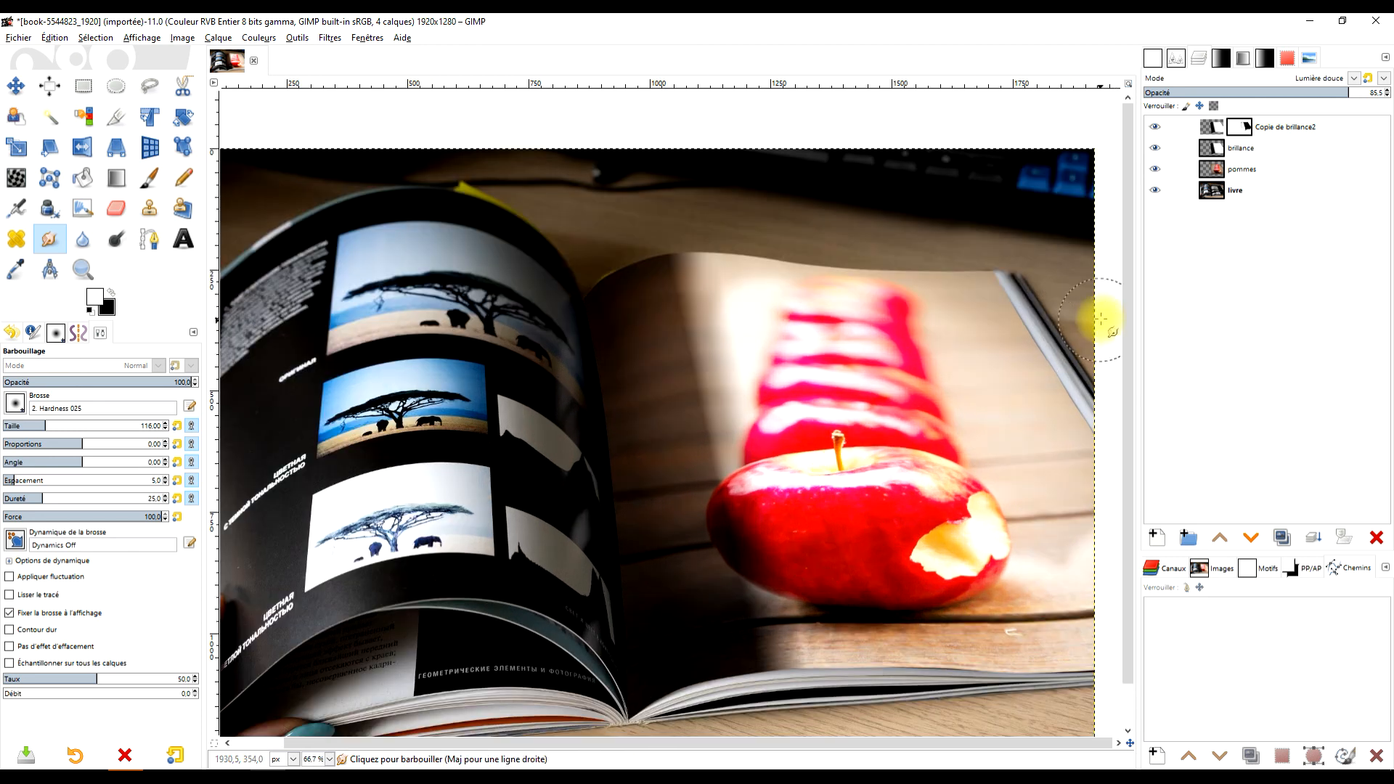
left_click(1155, 191, "shift")
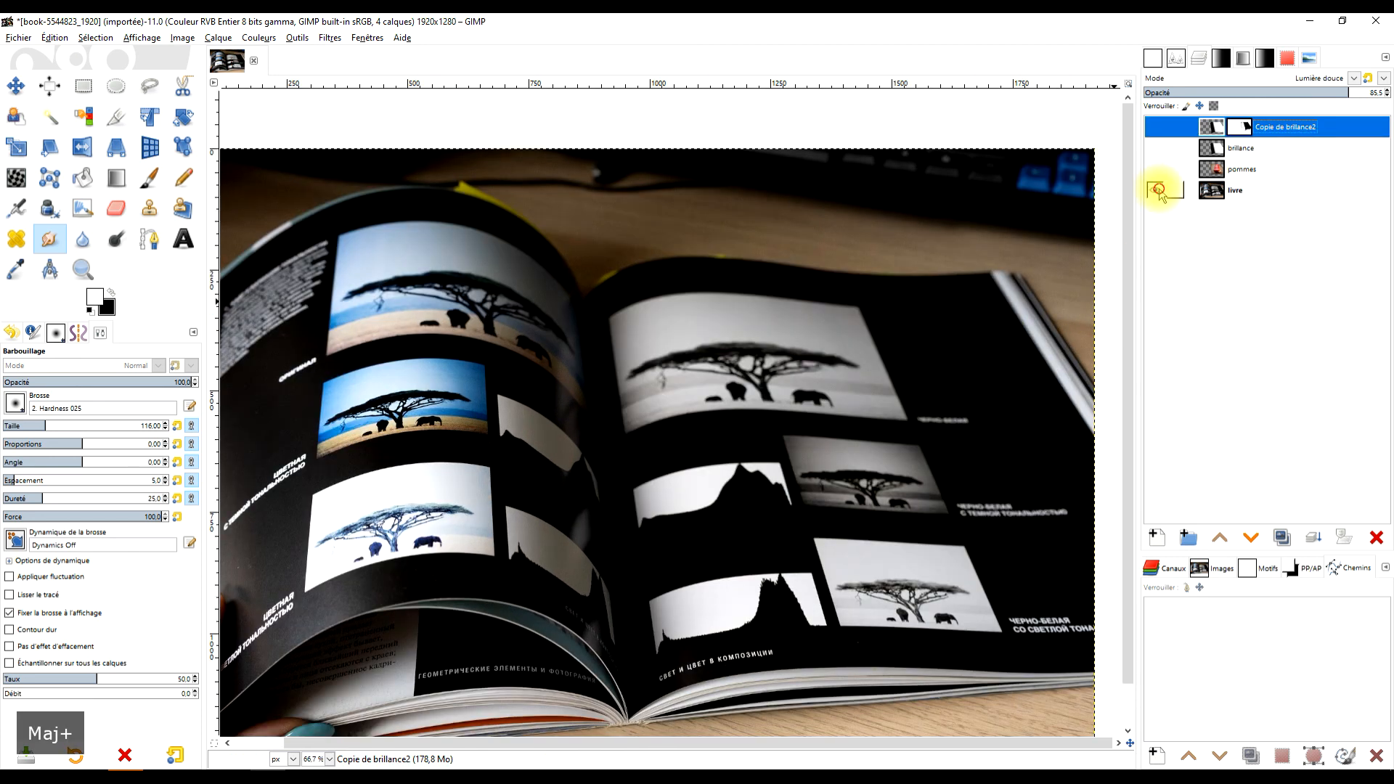
left_click(1156, 192, "shift")
left_click_drag(967, 415, 906, 397)
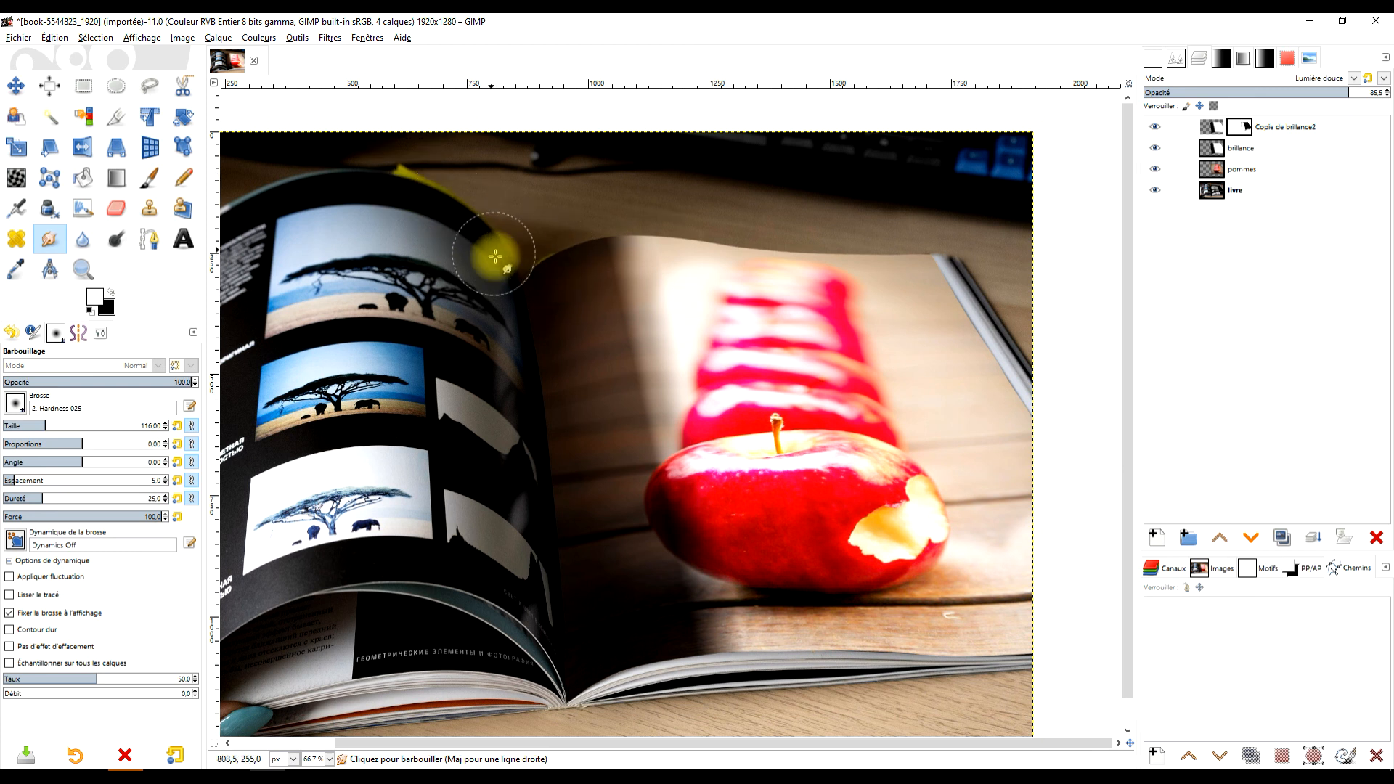
scroll(827, 341, "down", 1, "ctrl")
scroll(827, 341, "up", 1, "ctrl")
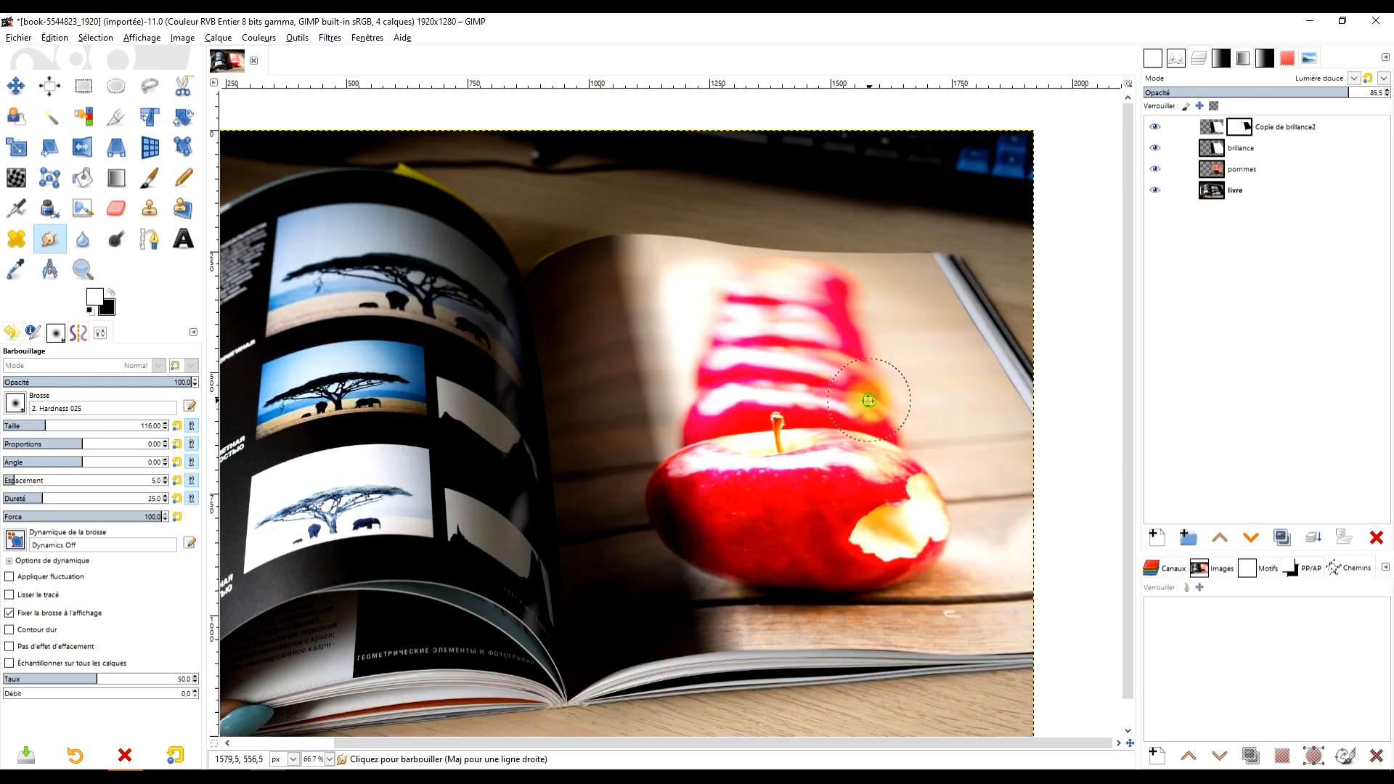